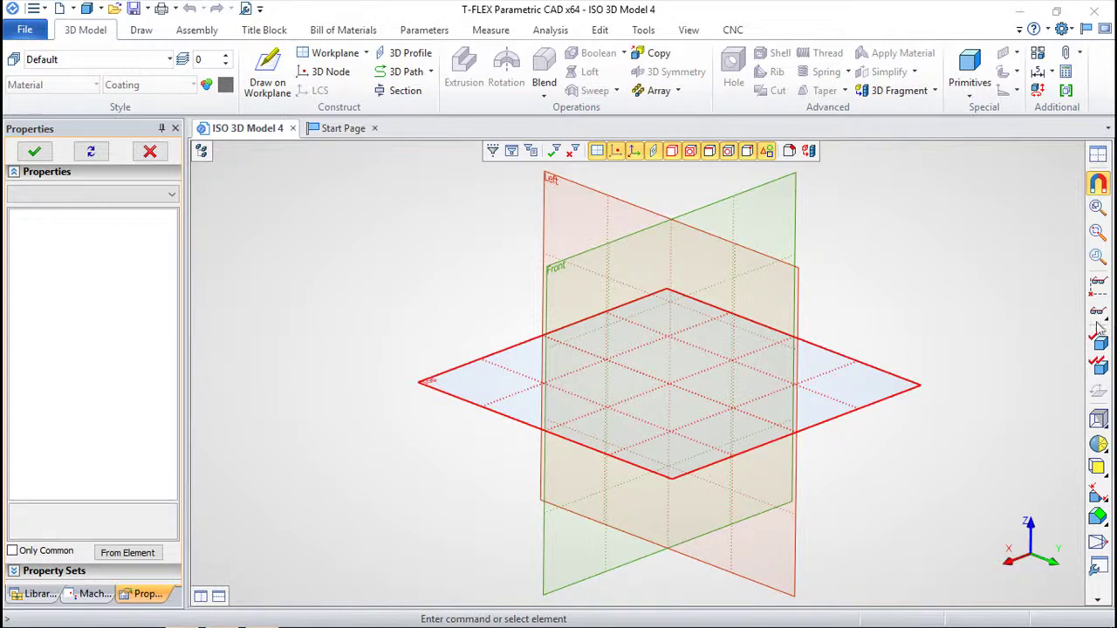
Open the Top workplane for drawing
{"action": "left_click_drag", "start_coordinate": [931, 456], "coordinate": [913, 451]}
{"action": "mouse_move", "coordinate": [930, 296]}
{"action": "left_mouse_down"}
{"action": "mouse_move", "coordinate": [911, 278]}
{"action": "mouse_move", "coordinate": [920, 297]}
{"action": "left_mouse_up"}
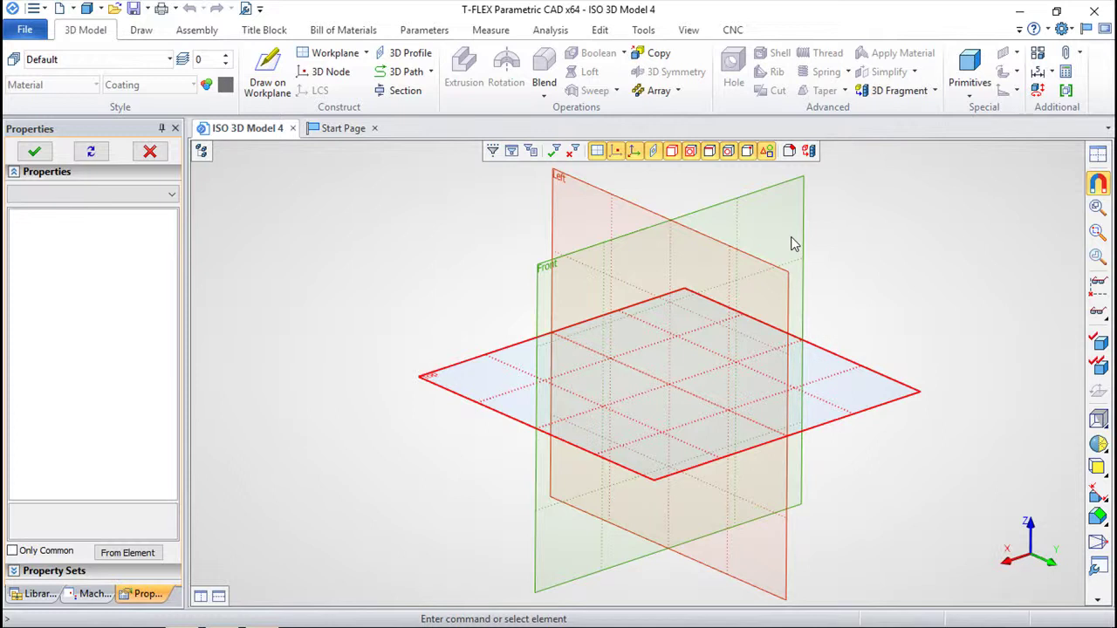
{"action": "middle_click_drag", "start_coordinate": [964, 258], "coordinate": [911, 259]}
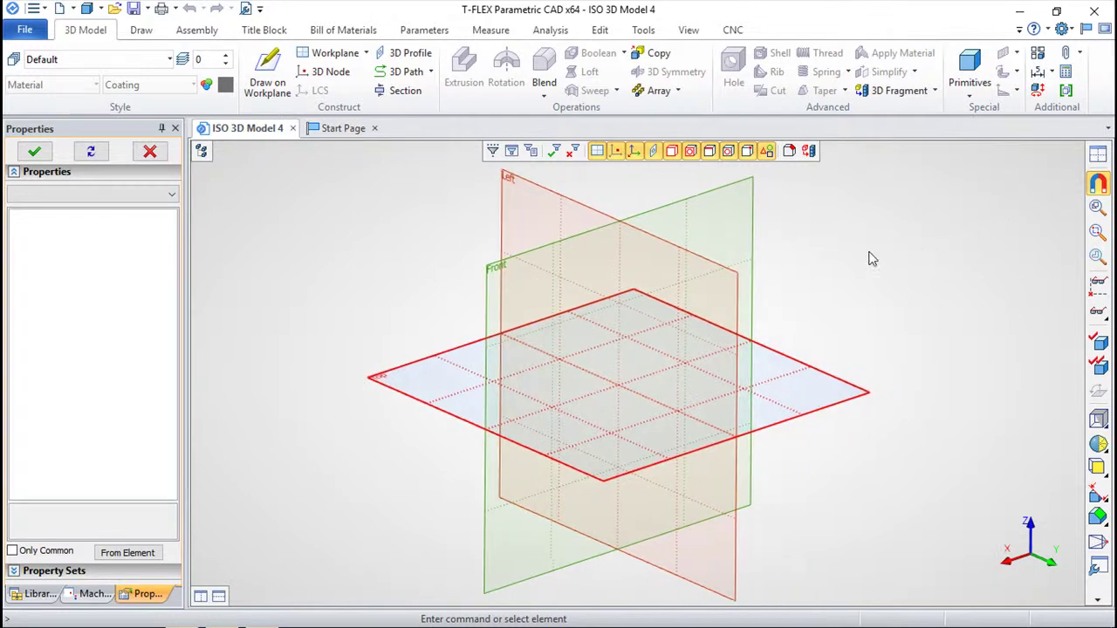
{"action": "left_click", "coordinate": [892, 410]}
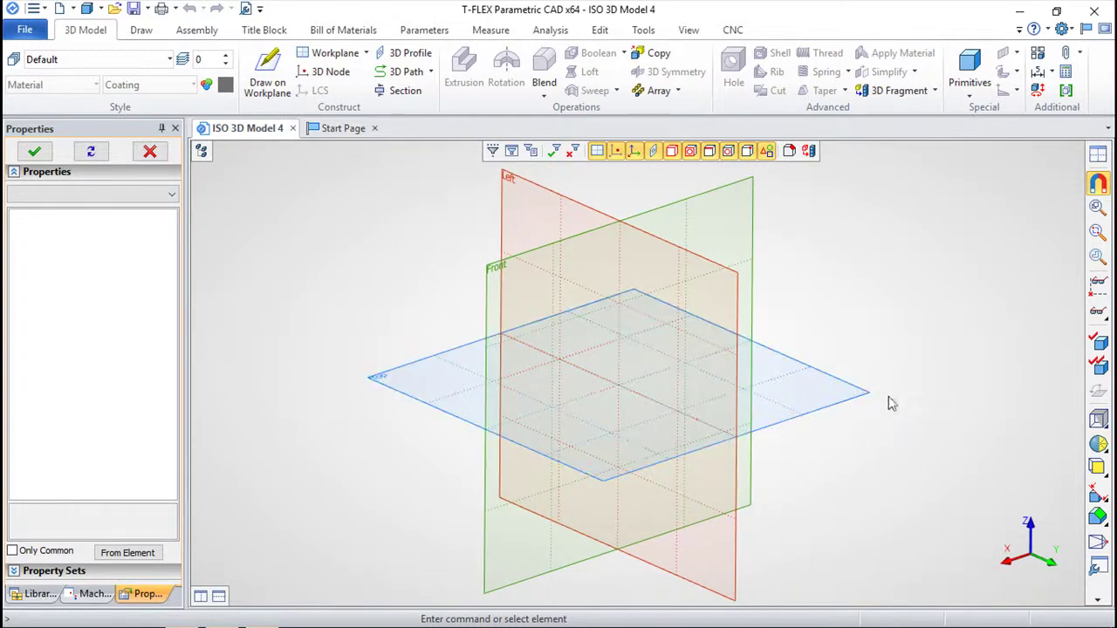
{"action": "right_click", "coordinate": [838, 381]}
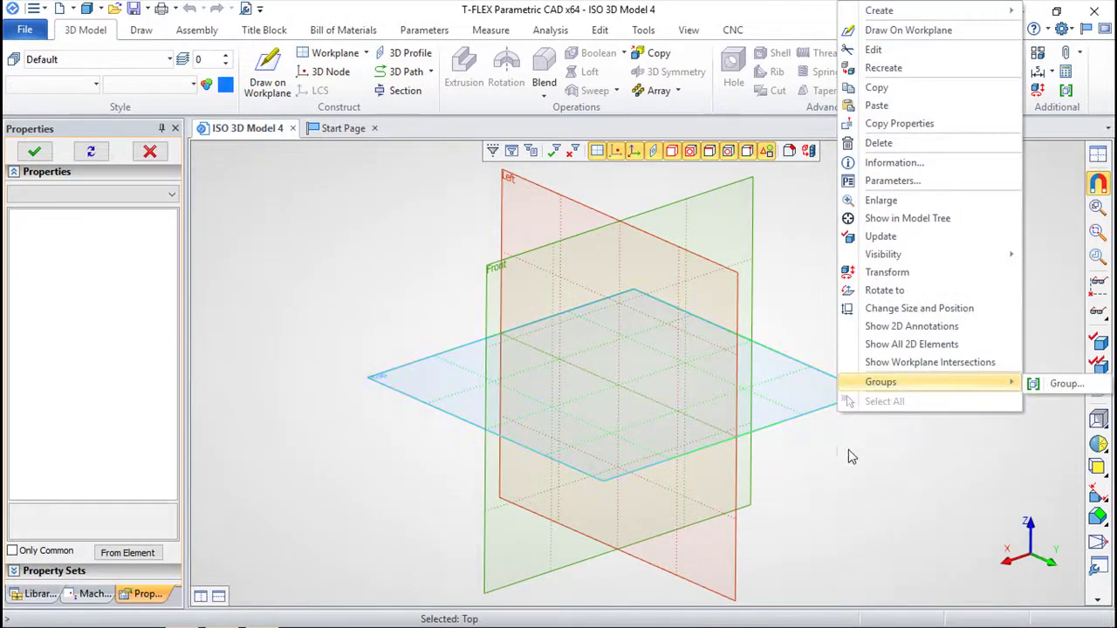
{"action": "left_click", "coordinate": [849, 444]}
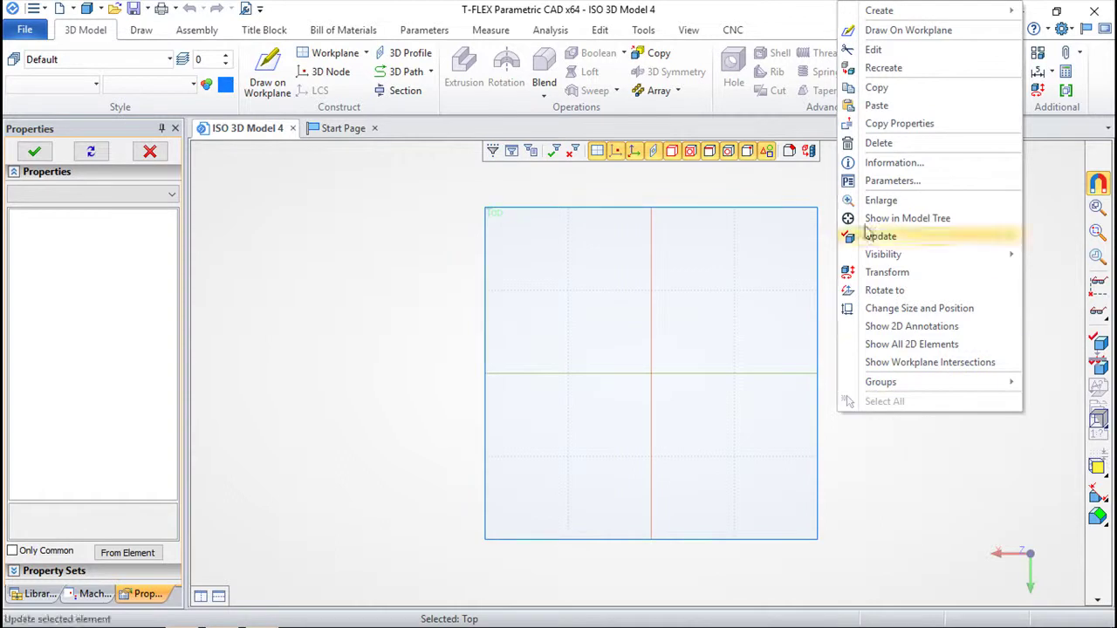
{"action": "left_click", "coordinate": [908, 30]}
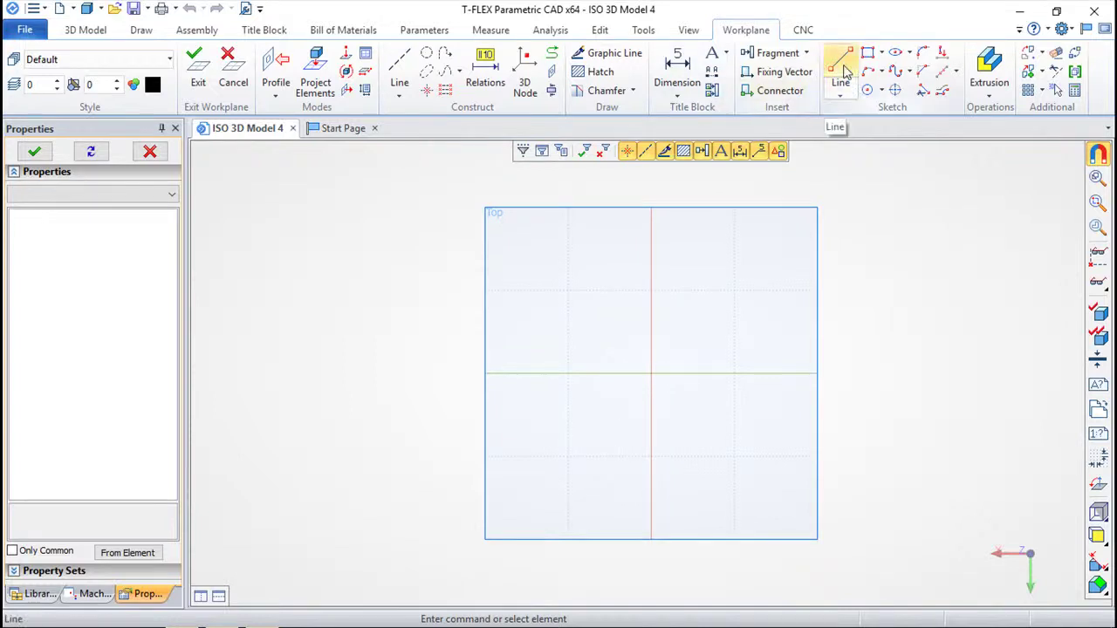
Place two crossing construction lines with a node at the origin of the Top workplane
{"action": "left_click", "coordinate": [399, 68]}
{"action": "left_click", "coordinate": [203, 185]}
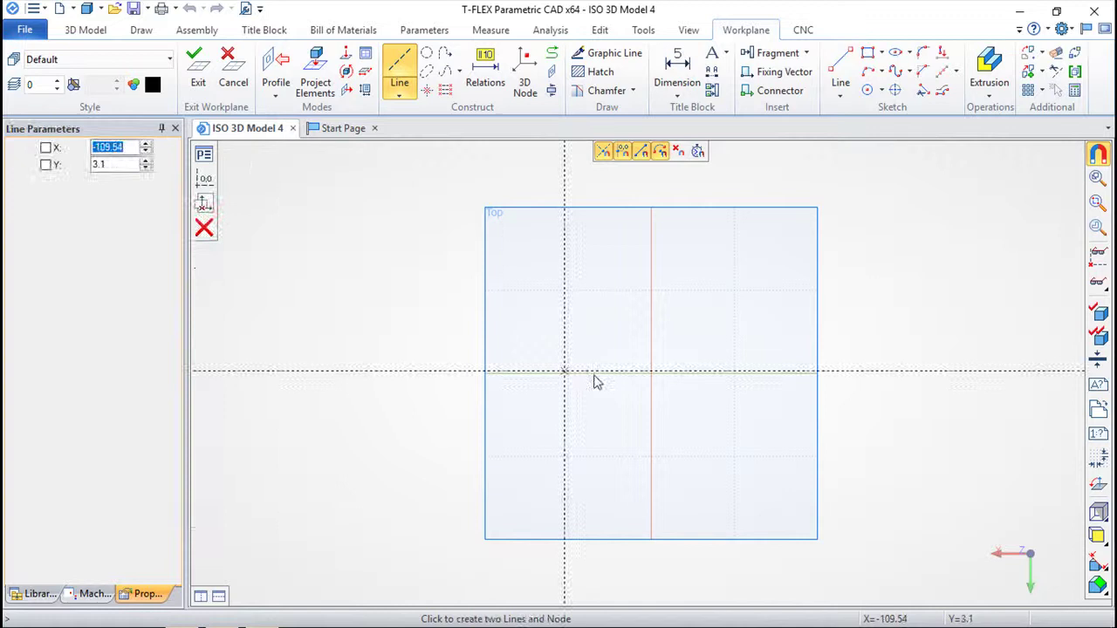
{"action": "left_click", "coordinate": [651, 375]}
{"action": "right_click", "coordinate": [687, 414]}
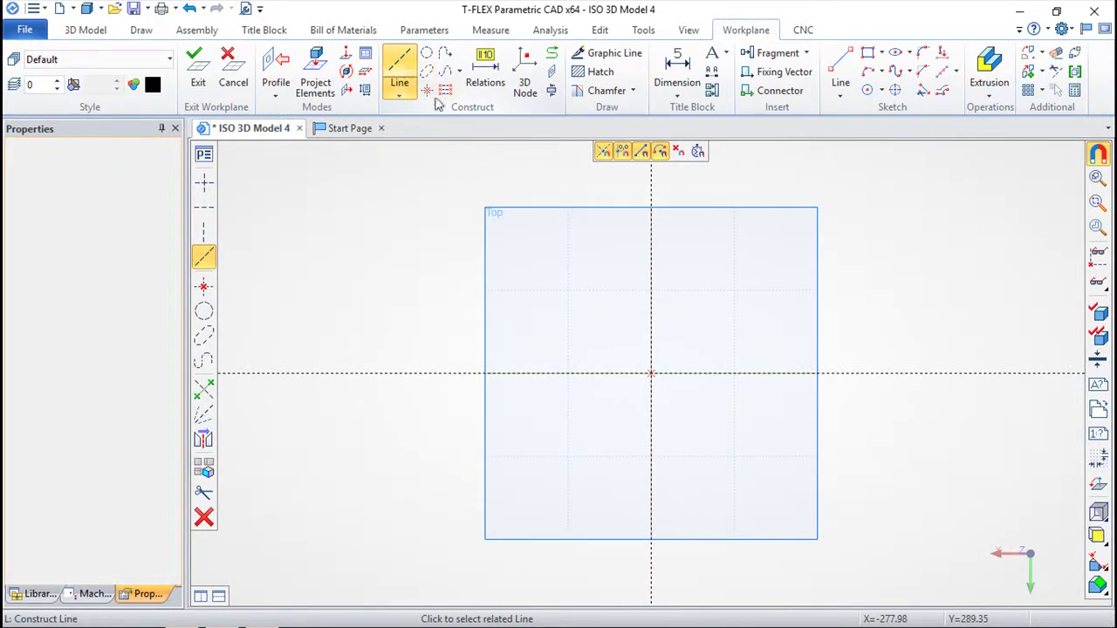
Add parallel construction lines on both sides of each axis, including one about 55 right of and one about 40 below the origin
{"action": "left_click", "coordinate": [656, 310]}
{"action": "left_click", "coordinate": [589, 343]}
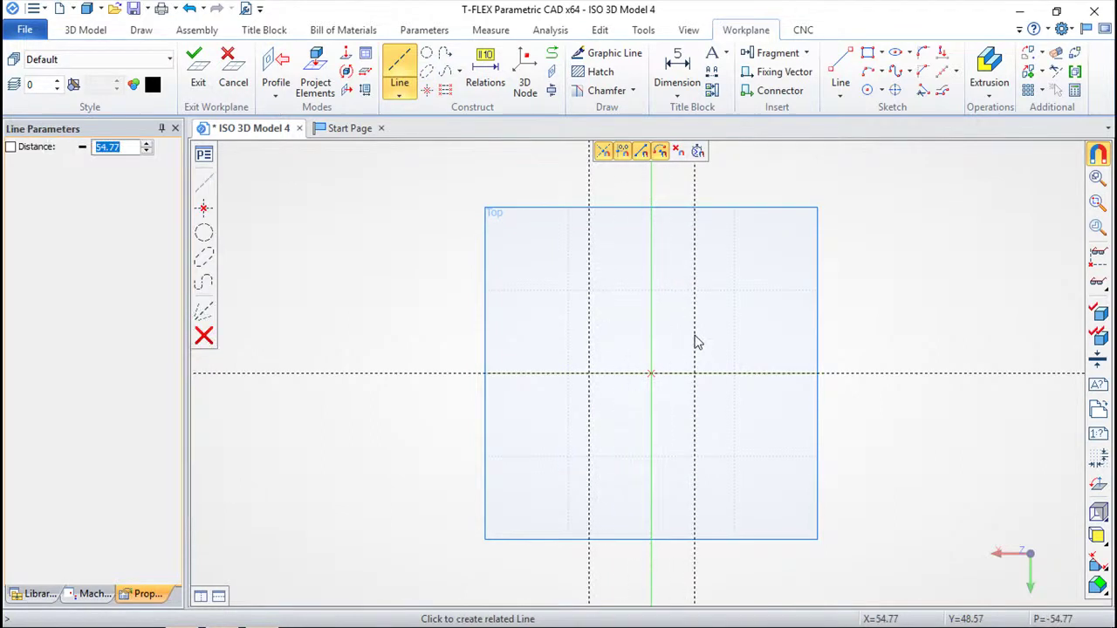
{"action": "left_click", "coordinate": [696, 341]}
{"action": "right_click", "coordinate": [746, 325]}
{"action": "left_click", "coordinate": [748, 376]}
{"action": "left_click", "coordinate": [738, 309]}
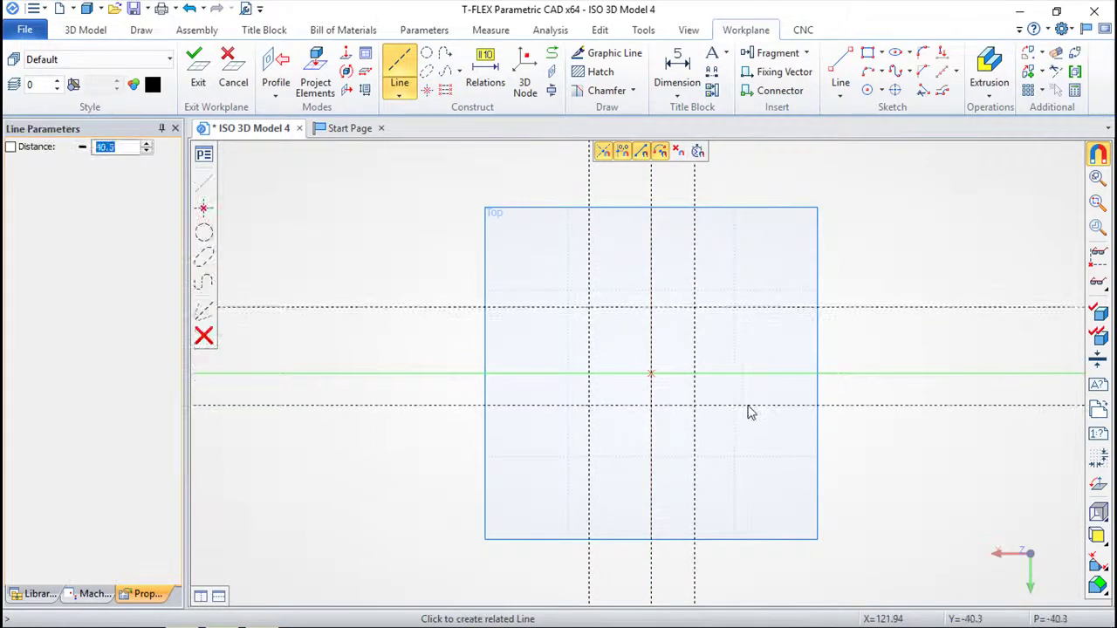
{"action": "left_click", "coordinate": [749, 406]}
{"action": "right_click", "coordinate": [762, 445]}
Trace a closed rectangle with graphic lines through the outer construction line intersections and finish the workplane drawing
{"action": "scroll", "coordinate": [758, 467], "scroll_direction": "up", "scroll_amount": 2}
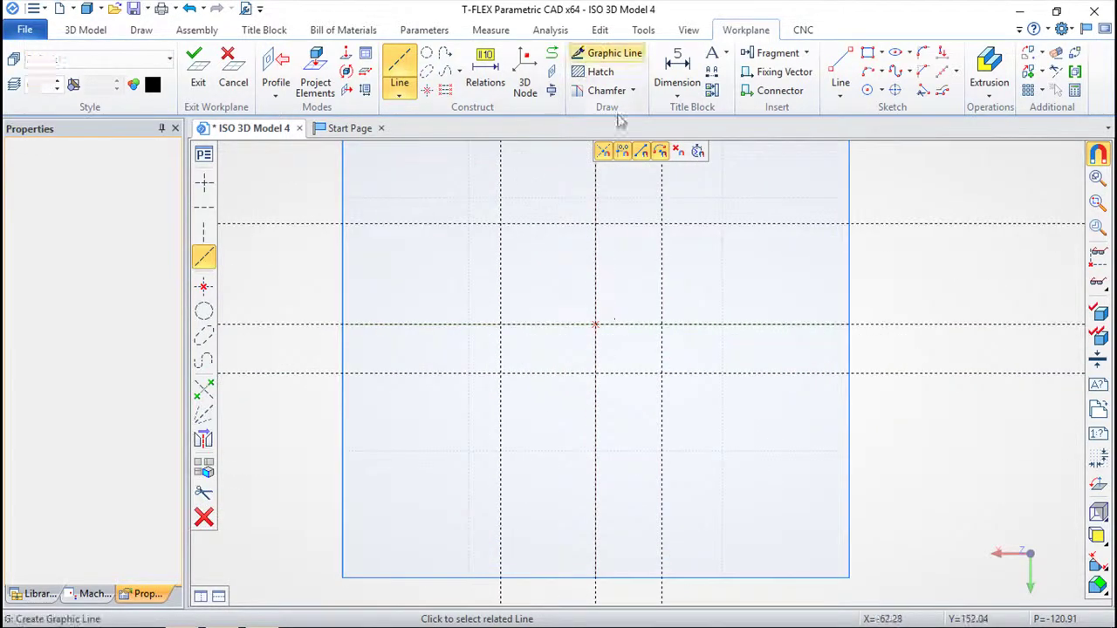
{"action": "left_click", "coordinate": [611, 52]}
{"action": "left_click", "coordinate": [500, 224]}
{"action": "left_click", "coordinate": [661, 224]}
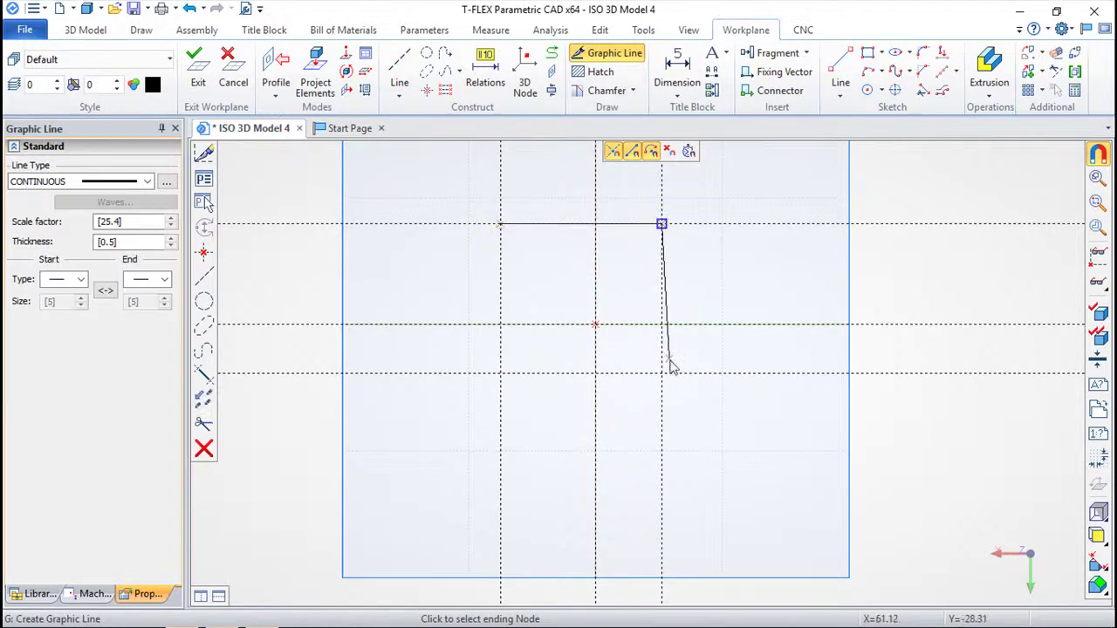
{"action": "left_click", "coordinate": [661, 374]}
{"action": "left_click", "coordinate": [500, 373]}
{"action": "left_click", "coordinate": [500, 225]}
{"action": "left_click", "coordinate": [196, 71]}
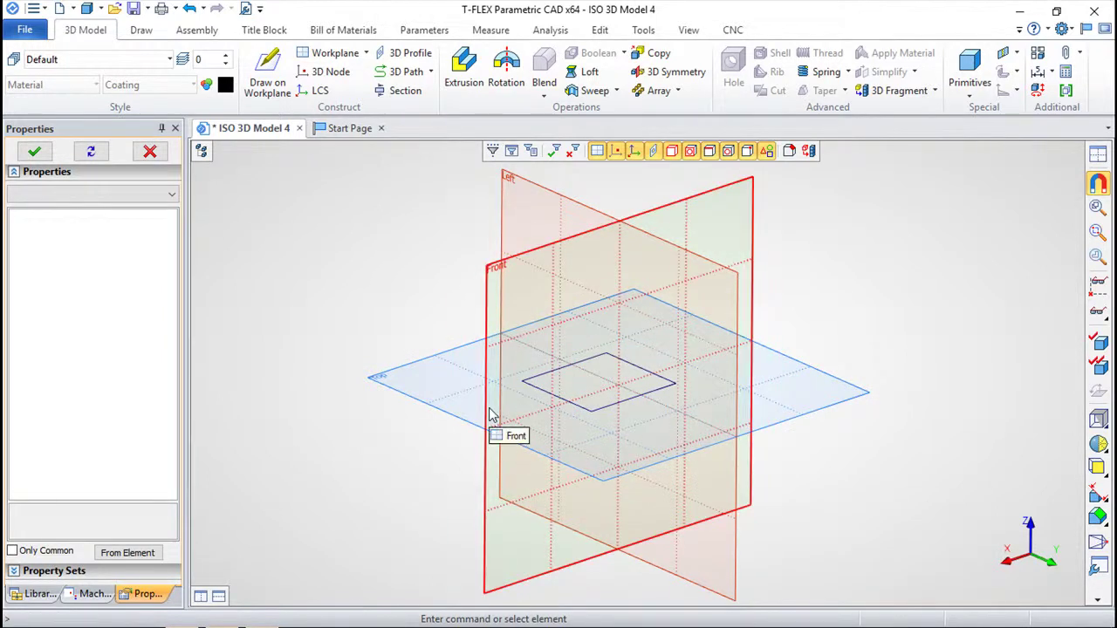
Try to extrude the closed rectangle upward to a length of 105
{"action": "left_click", "coordinate": [464, 68]}
{"action": "left_click", "coordinate": [643, 402]}
{"action": "left_click_drag", "start_coordinate": [601, 377], "coordinate": [598, 291]}
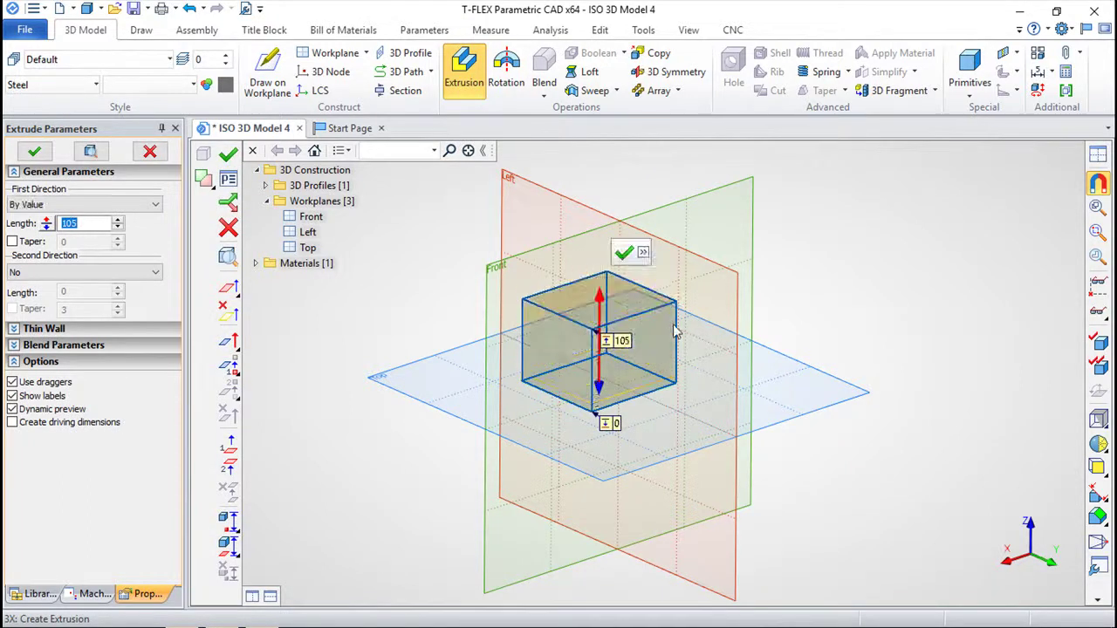
{"action": "left_click", "coordinate": [623, 250]}
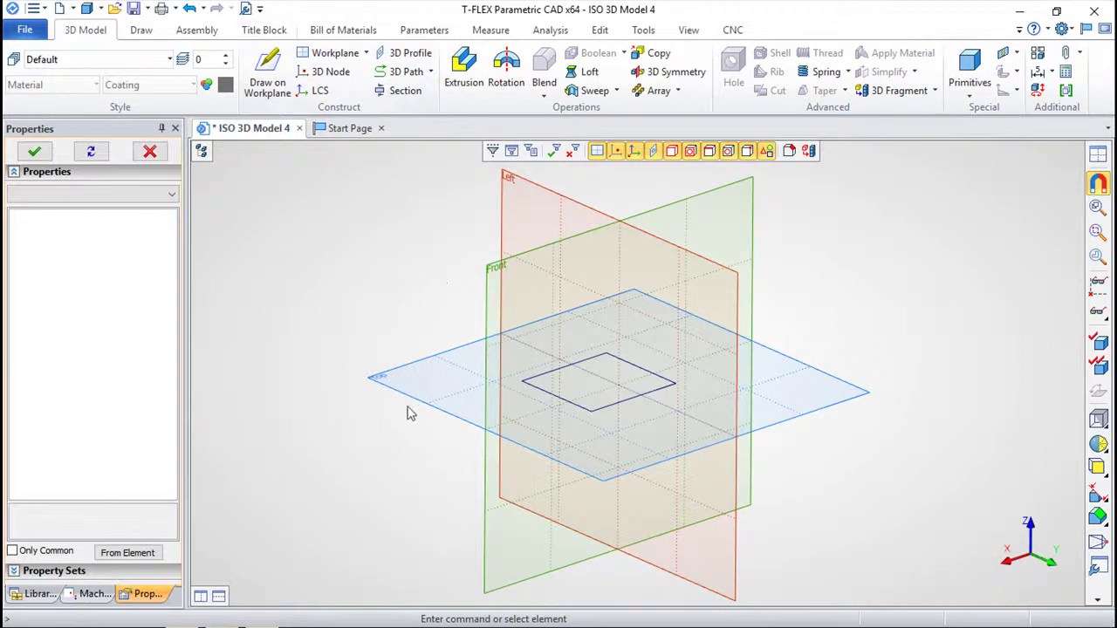
Reopen the Top workplane drawing, delete all of the rectangle's graphic lines except the upper one, and finish the drawing
{"action": "right_click", "coordinate": [417, 380]}
{"action": "left_click", "coordinate": [420, 465]}
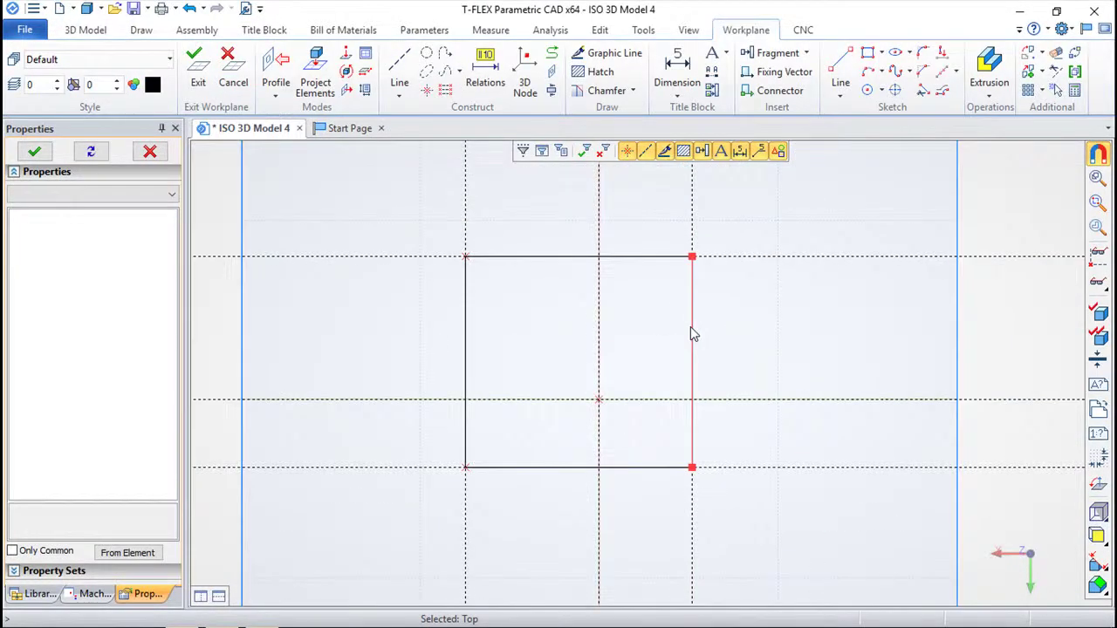
{"action": "left_click", "coordinate": [691, 337]}
{"action": "left_click", "coordinate": [666, 465]}
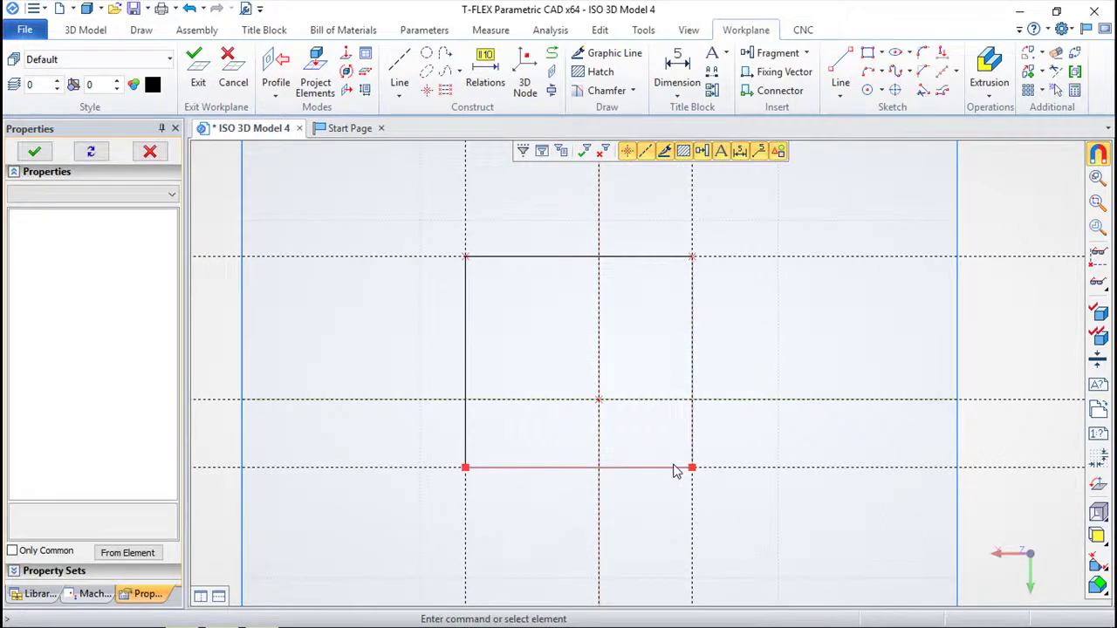
{"action": "key", "text": "Delete"}
{"action": "left_click", "coordinate": [638, 466]}
{"action": "left_click", "coordinate": [466, 368]}
{"action": "key", "text": "Delete"}
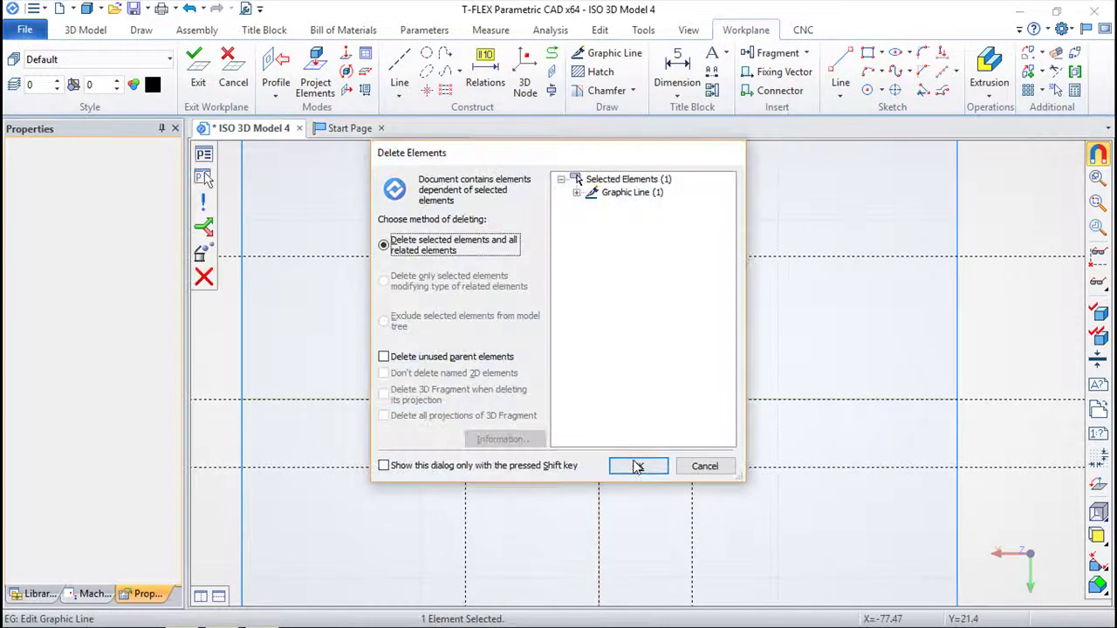
{"action": "left_click", "coordinate": [635, 462]}
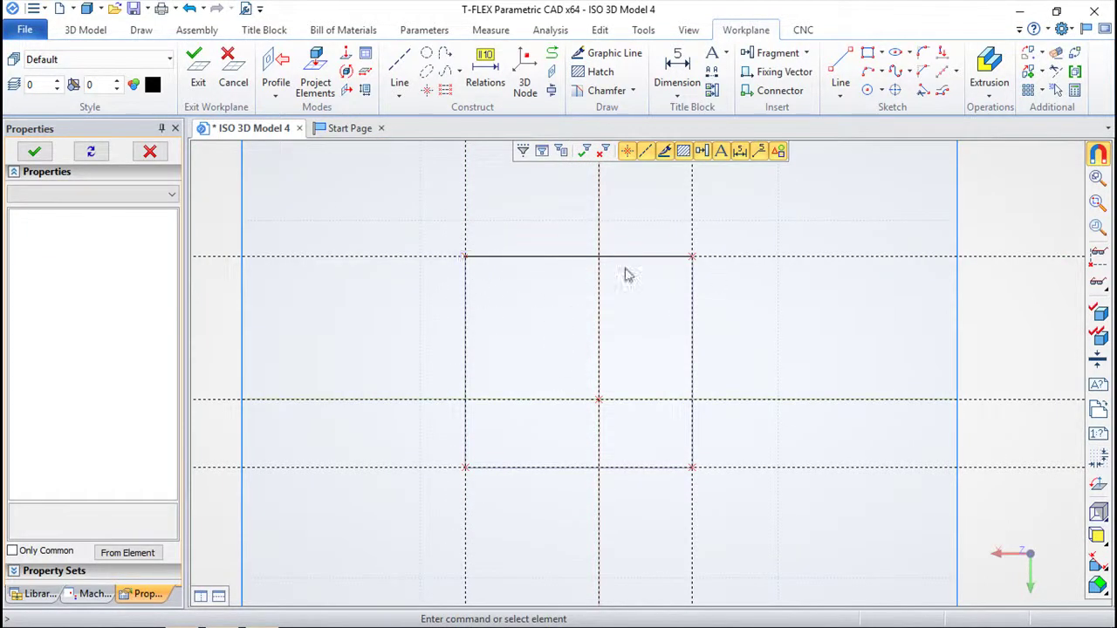
{"action": "left_click", "coordinate": [199, 72]}
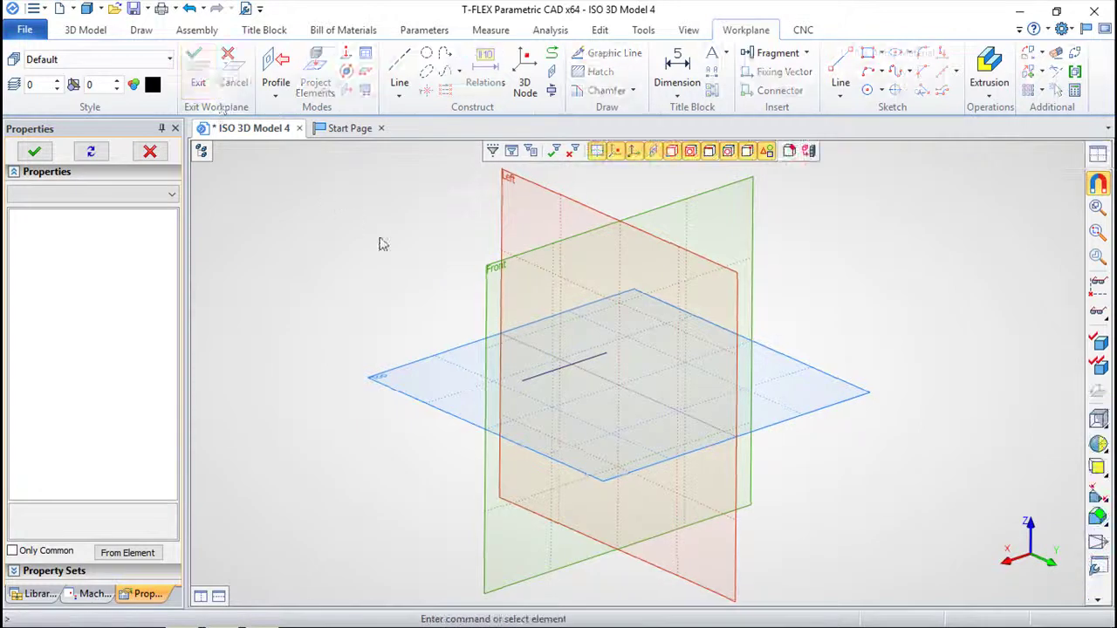
Extrude the remaining single line upward into a surface with a length of 155
{"action": "left_click", "coordinate": [463, 75]}
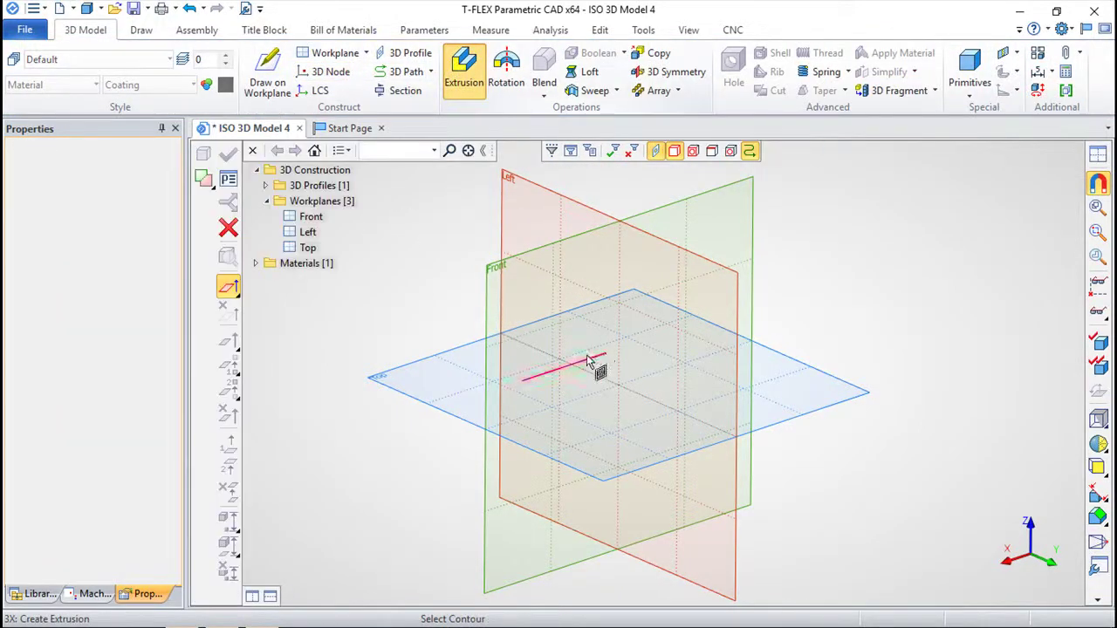
{"action": "left_click", "coordinate": [590, 359]}
{"action": "left_click_drag", "start_coordinate": [565, 356], "coordinate": [566, 242]}
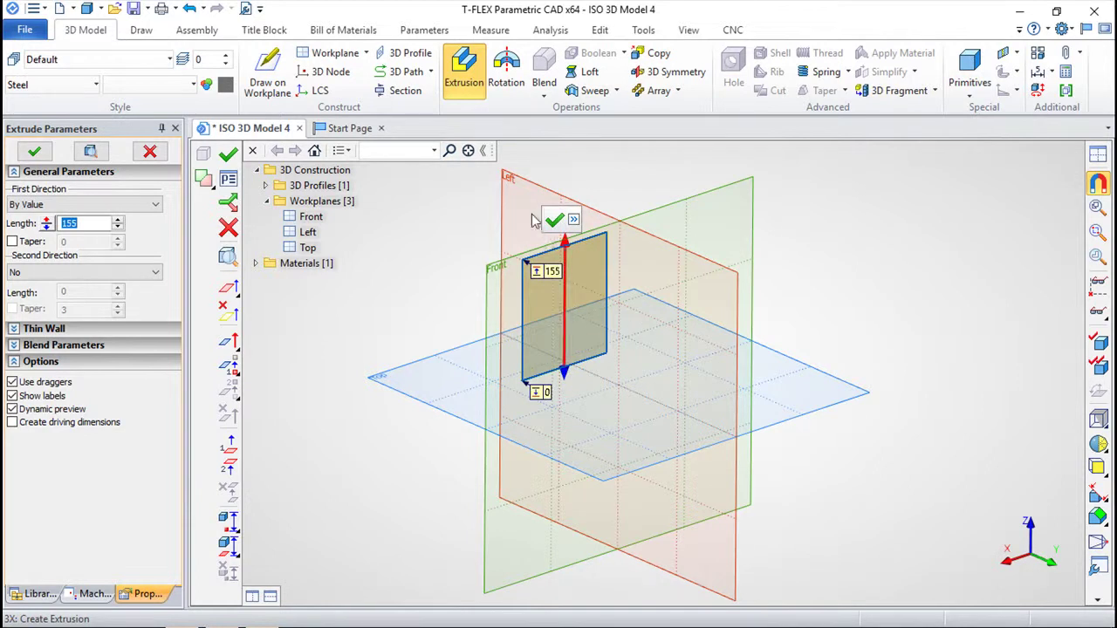
{"action": "left_click", "coordinate": [563, 221]}
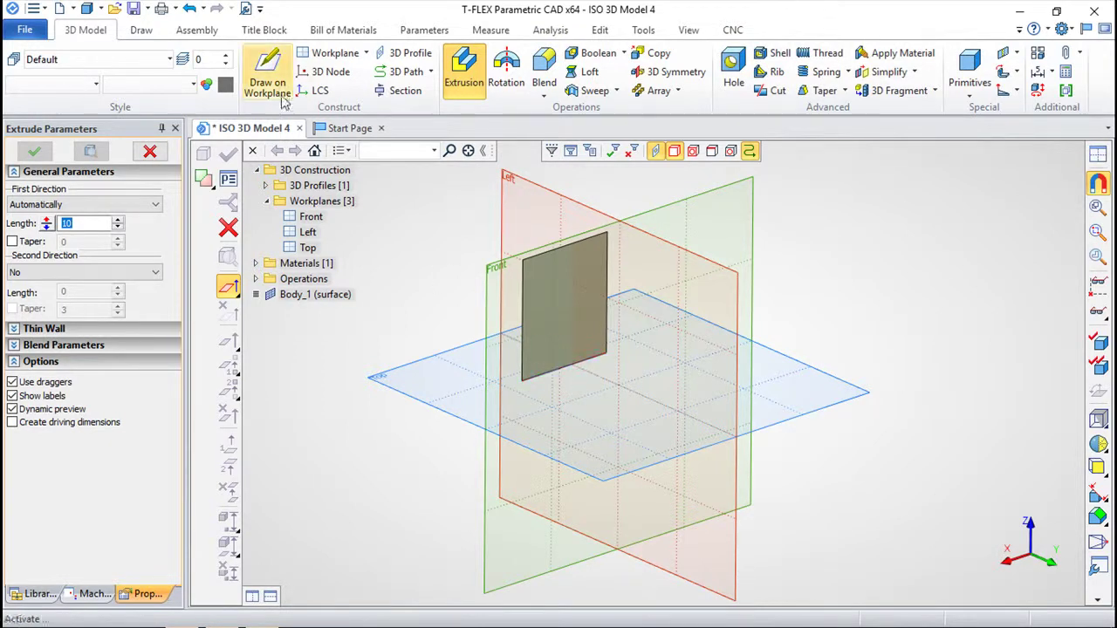
{"action": "key", "text": "Escape"}
Reopen the Top workplane for drawing and set the font size for new text to 15
{"action": "right_click", "coordinate": [445, 418]}
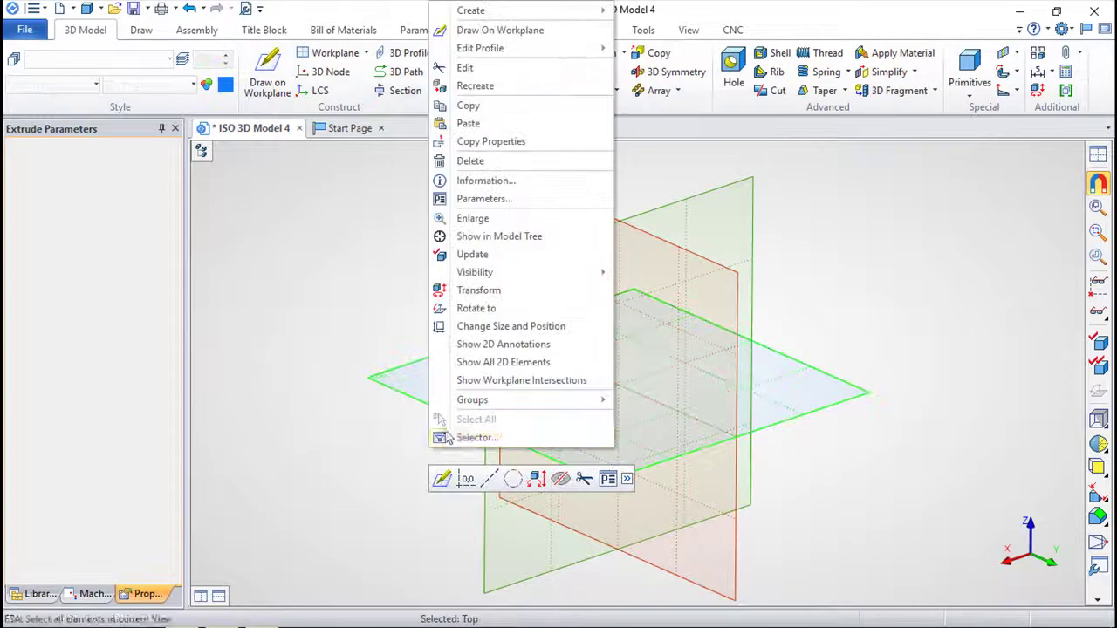
{"action": "left_click", "coordinate": [442, 479]}
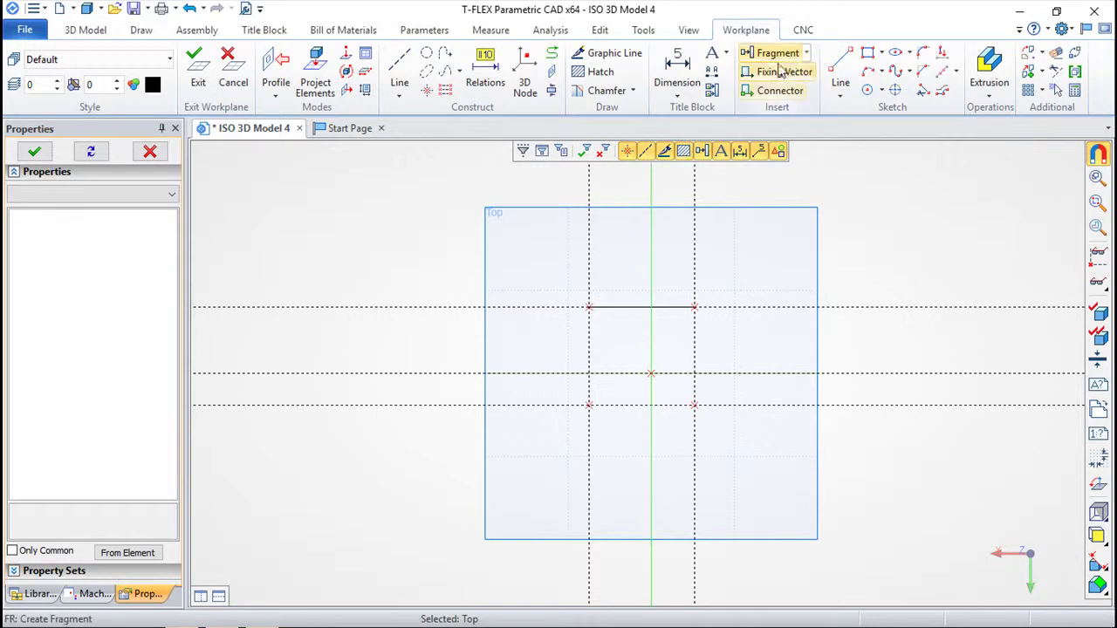
{"action": "left_click", "coordinate": [711, 53]}
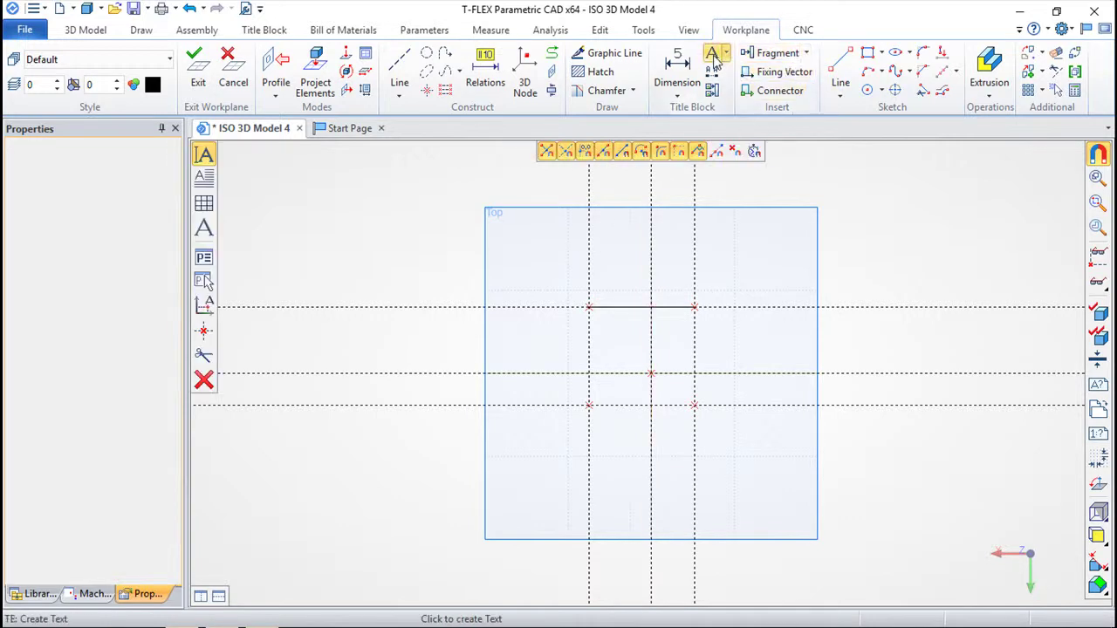
{"action": "left_click", "coordinate": [204, 229]}
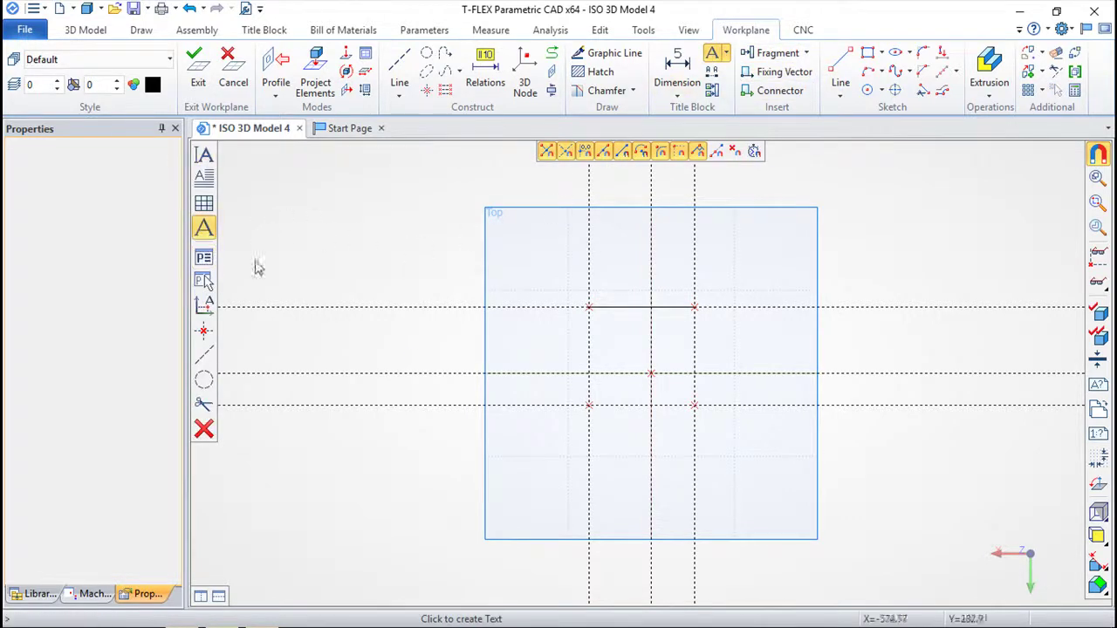
{"action": "left_click", "coordinate": [504, 280]}
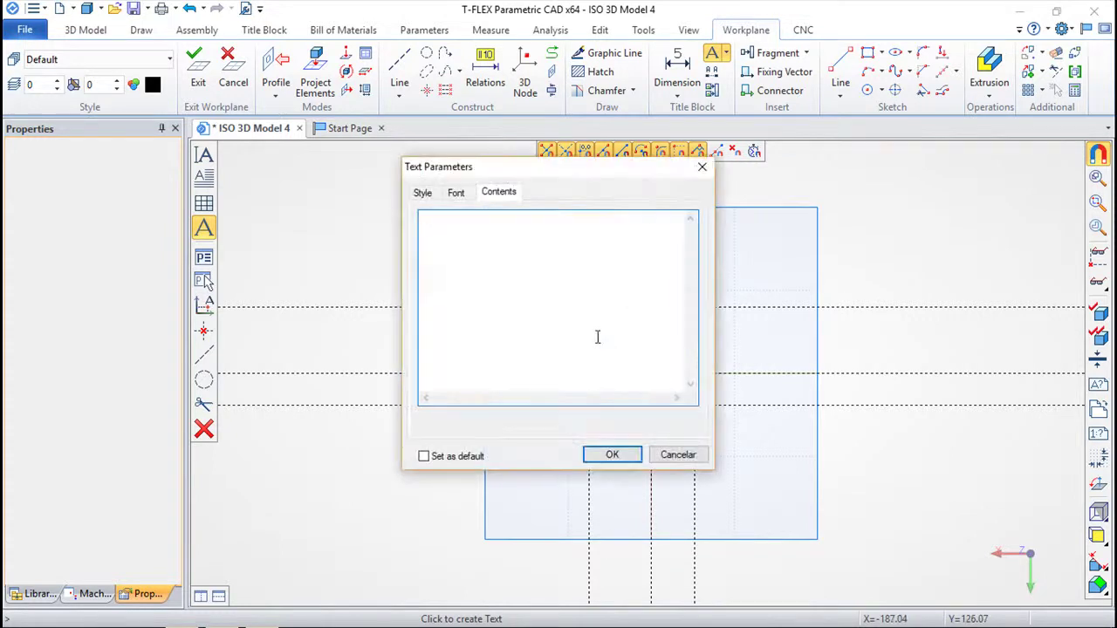
{"action": "left_click", "coordinate": [678, 455]}
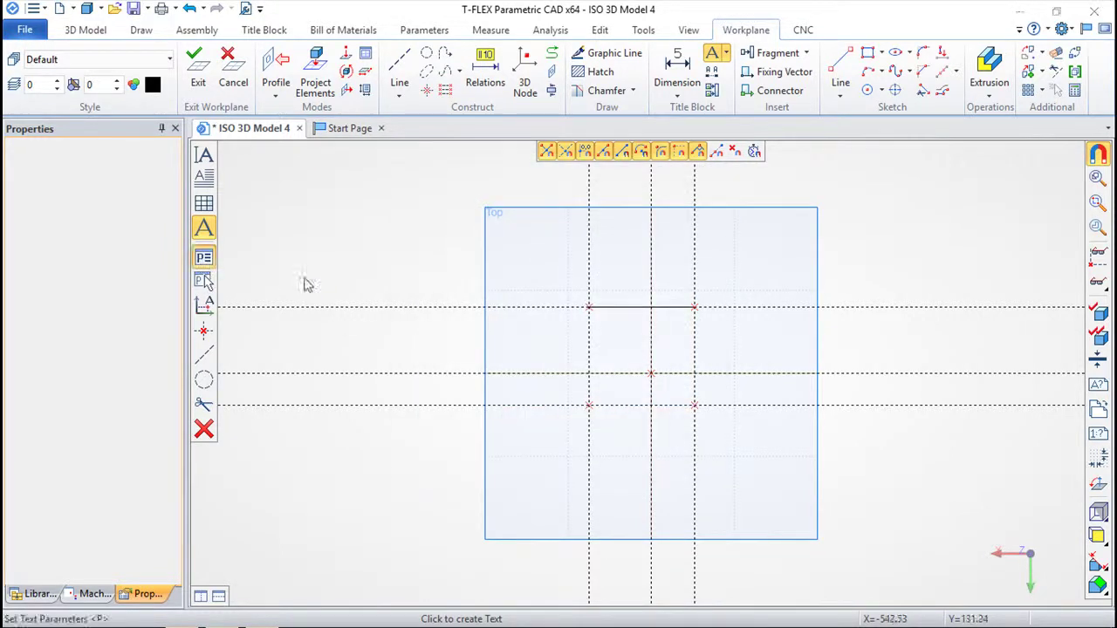
{"action": "left_click", "coordinate": [203, 258]}
{"action": "left_click", "coordinate": [457, 192]}
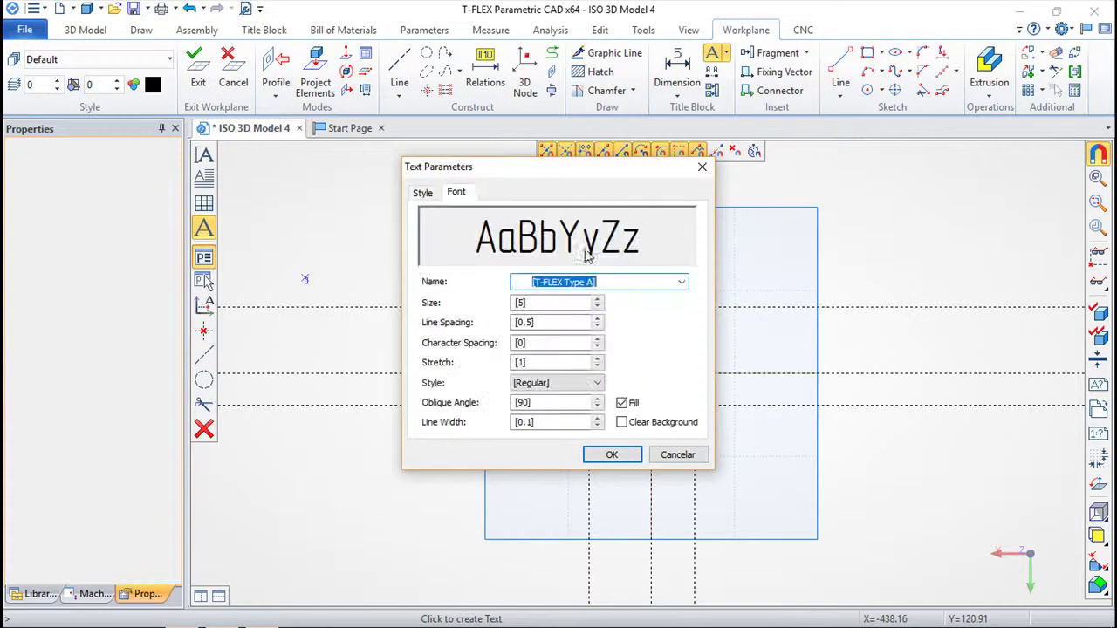
{"action": "left_click_drag", "start_coordinate": [539, 303], "coordinate": [489, 308]}
{"action": "type", "text": "15"}
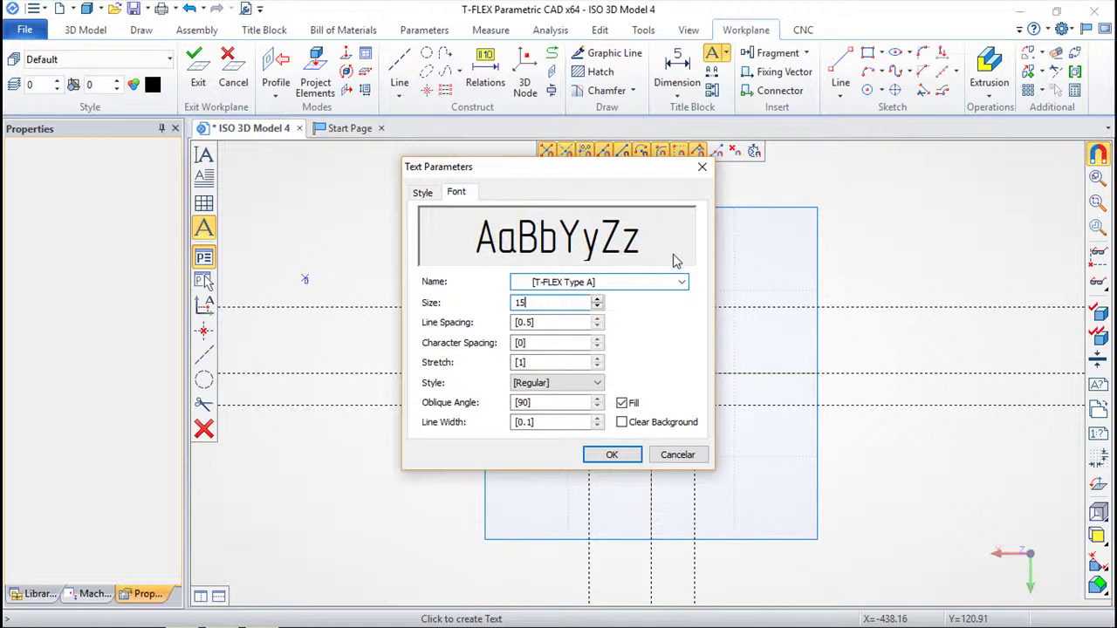
{"action": "left_click", "coordinate": [611, 455]}
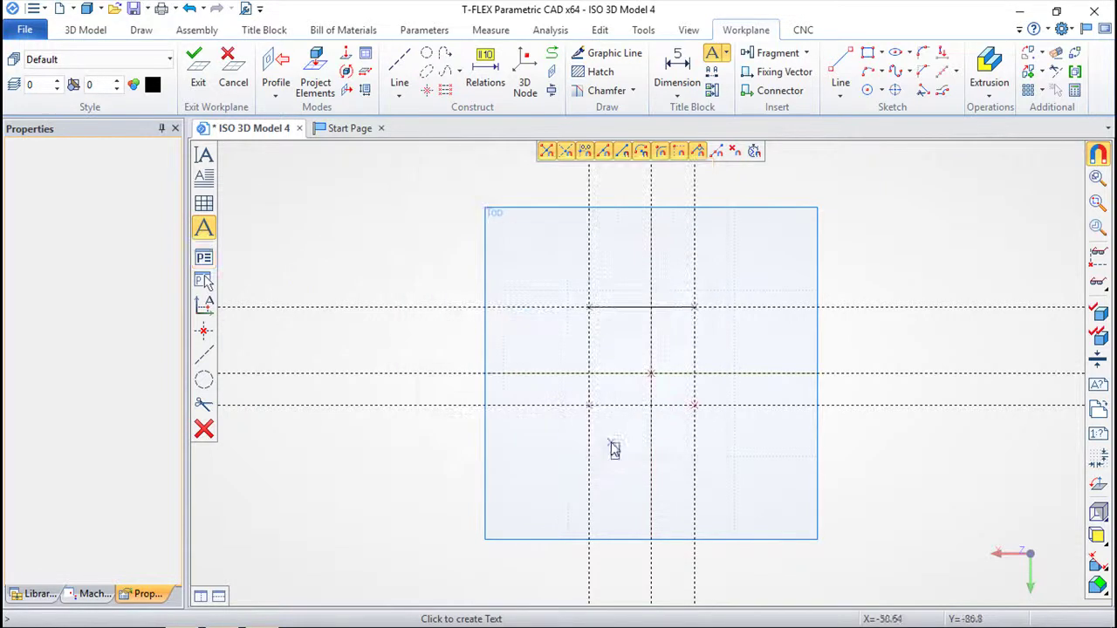
Place the text "CADsoft" near the upper-left corner of the Top workplane, at about X -166, Y 140, and finish the drawing
{"action": "left_click", "coordinate": [520, 266]}
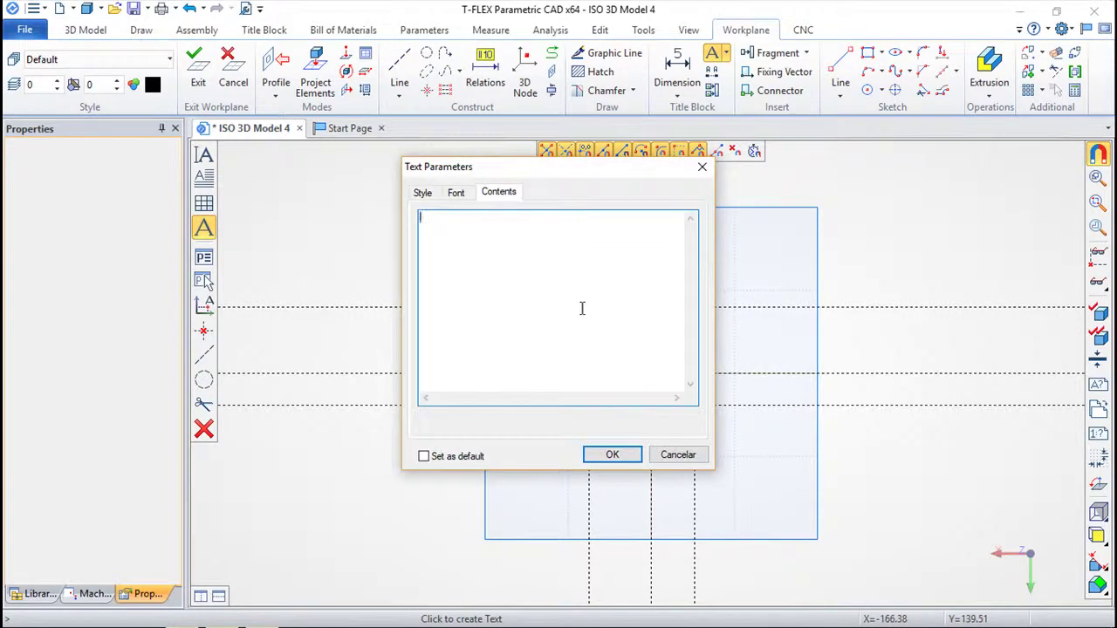
{"action": "left_click", "coordinate": [622, 458]}
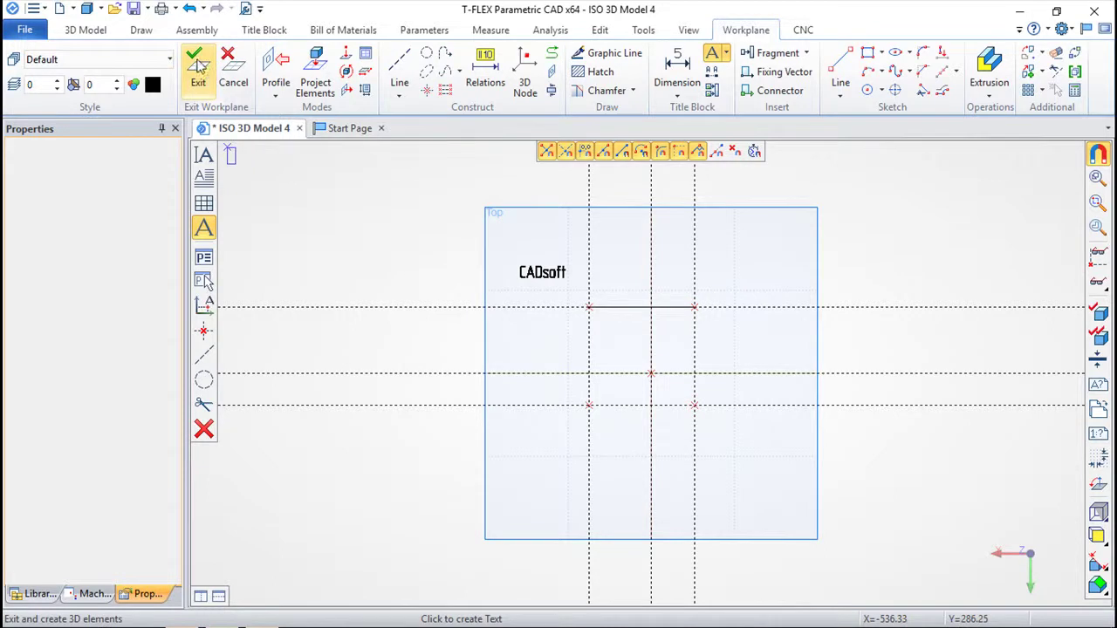
{"action": "left_click", "coordinate": [198, 65]}
{"action": "scroll", "coordinate": [463, 384], "scroll_direction": "up", "scroll_amount": 5}
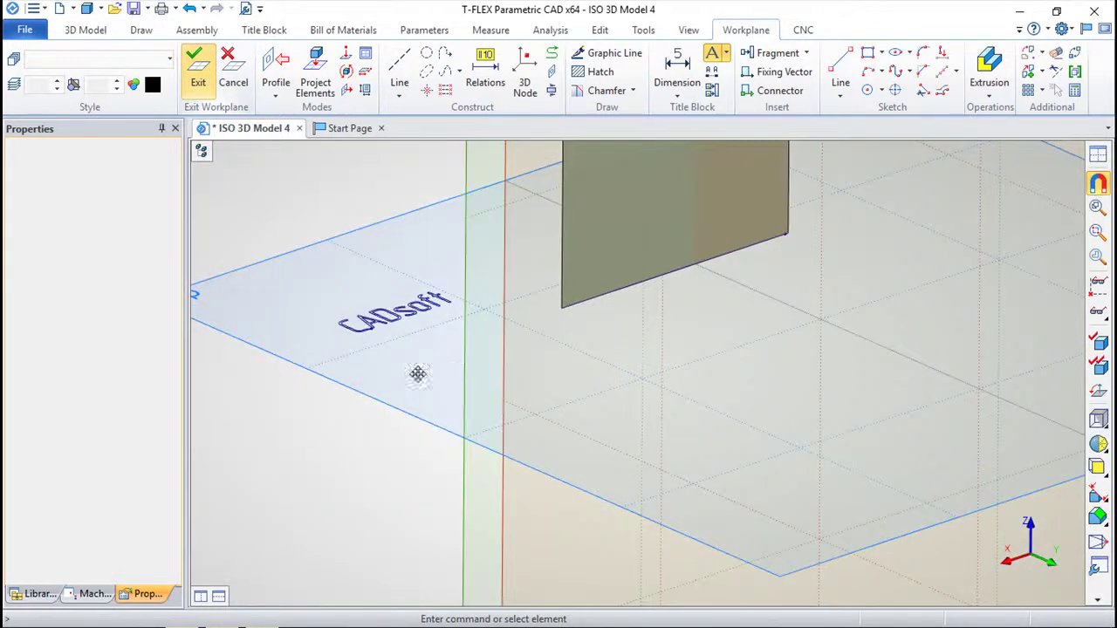
Extrude the "CADsoft" text upward from the Top workplane with a length of 47
{"action": "middle_click_drag", "start_coordinate": [409, 377], "coordinate": [471, 407]}
{"action": "left_click", "coordinate": [198, 70]}
{"action": "left_click", "coordinate": [463, 70]}
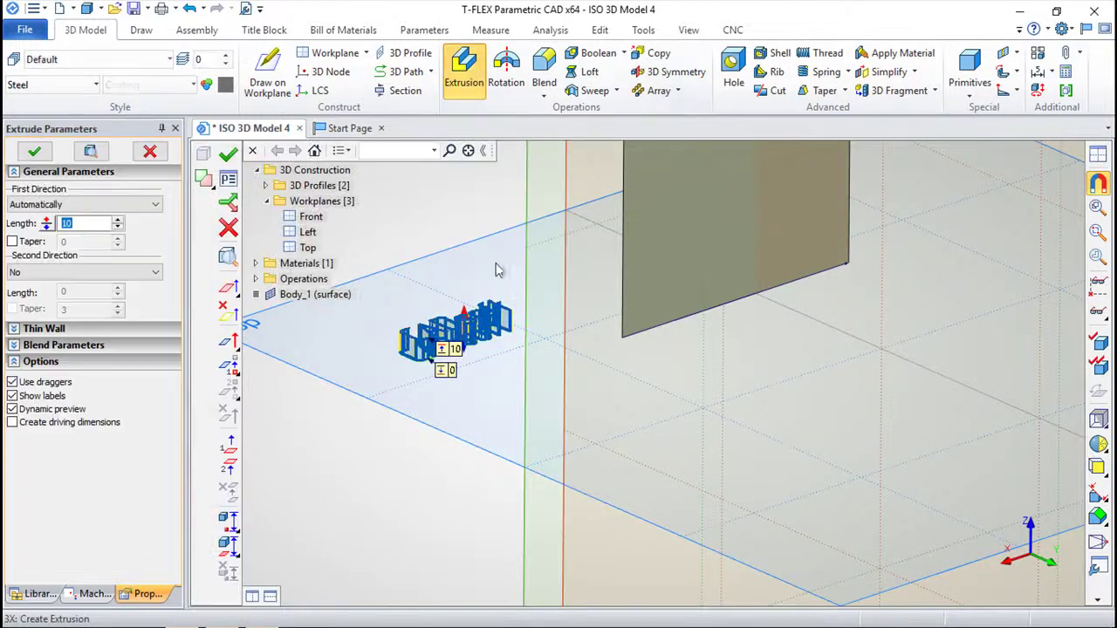
{"action": "left_click_drag", "start_coordinate": [464, 309], "coordinate": [464, 237]}
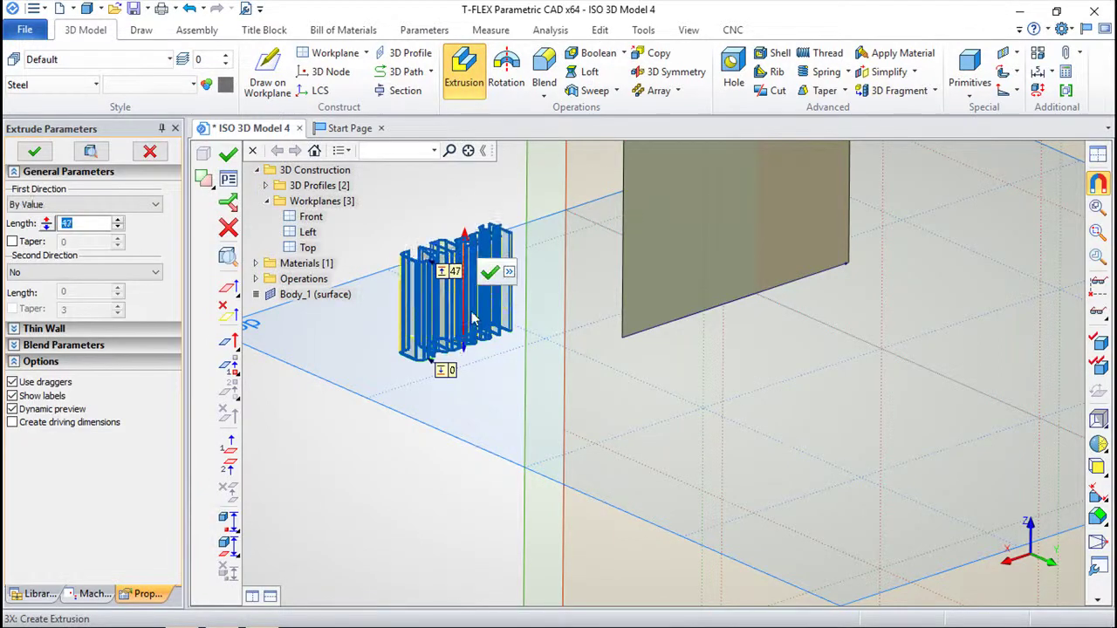
{"action": "left_click", "coordinate": [229, 155]}
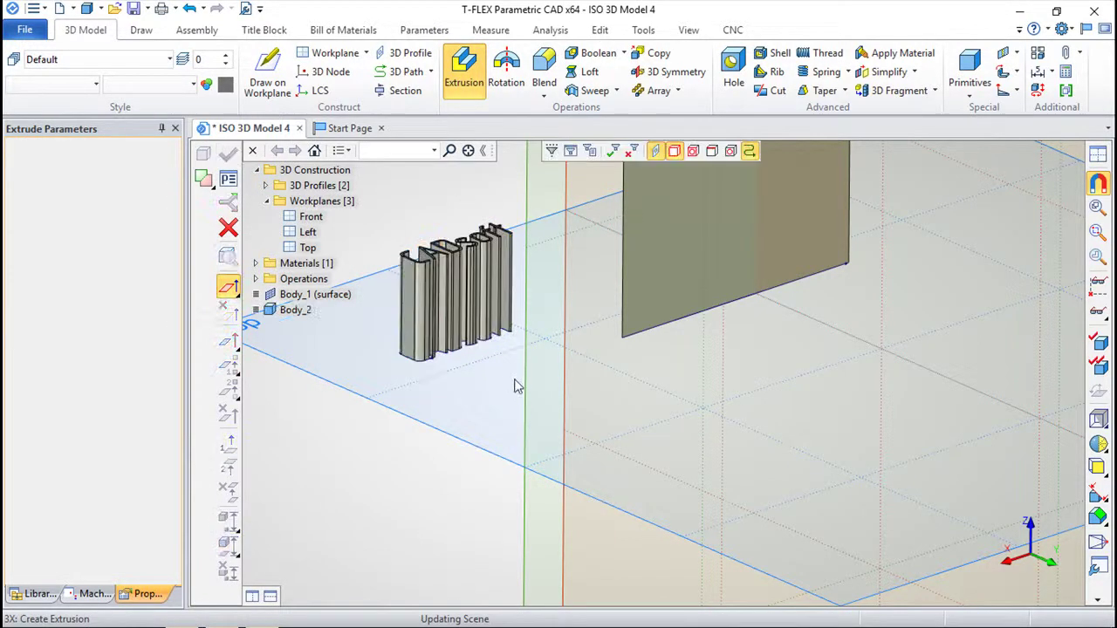
Undo the text extrusion
{"action": "left_click", "coordinate": [188, 12]}
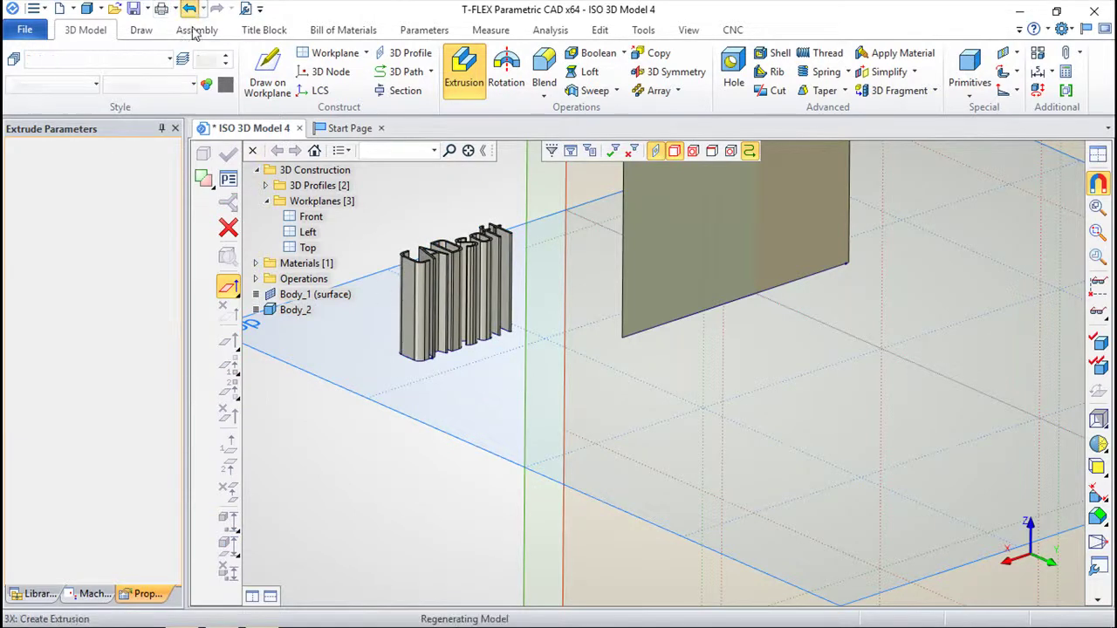
{"action": "scroll", "coordinate": [486, 304], "scroll_direction": "down", "scroll_amount": 3}
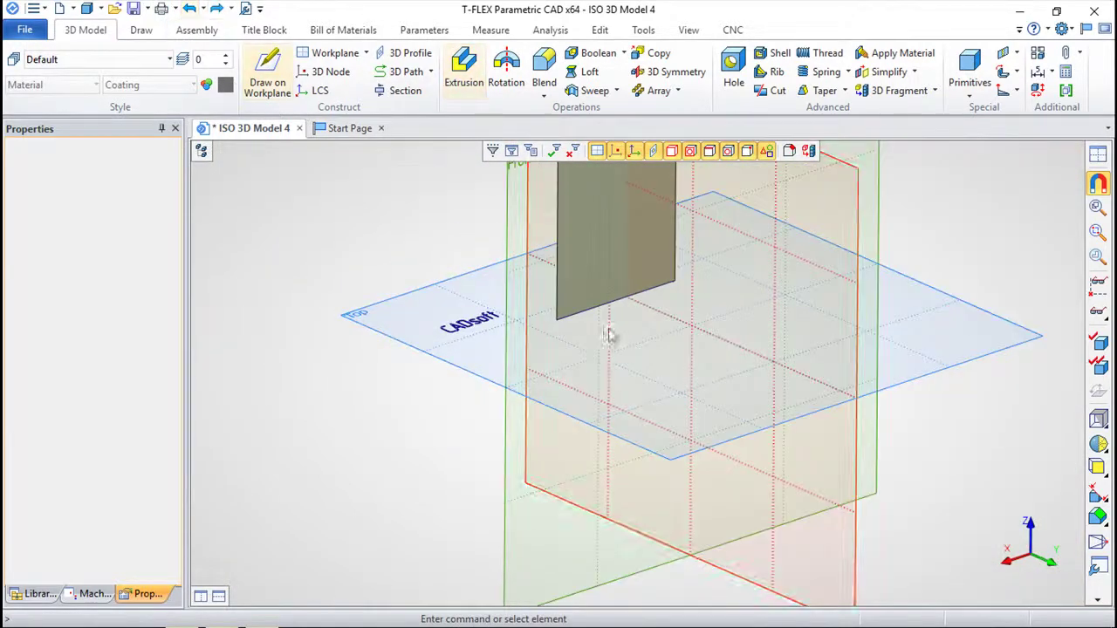
{"action": "scroll", "coordinate": [609, 381], "scroll_direction": "down", "scroll_amount": 2}
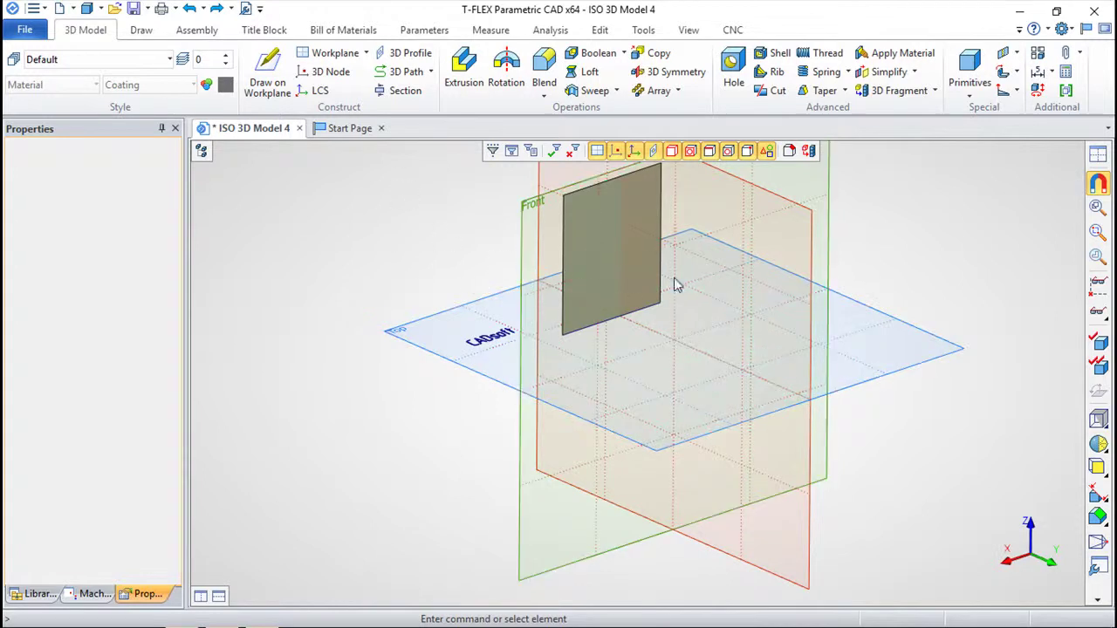
{"action": "scroll", "coordinate": [627, 356], "scroll_direction": "down", "scroll_amount": 1}
Open the Left workplane for drawing and place a pair of crossing construction lines at the origin
{"action": "right_click", "coordinate": [730, 249]}
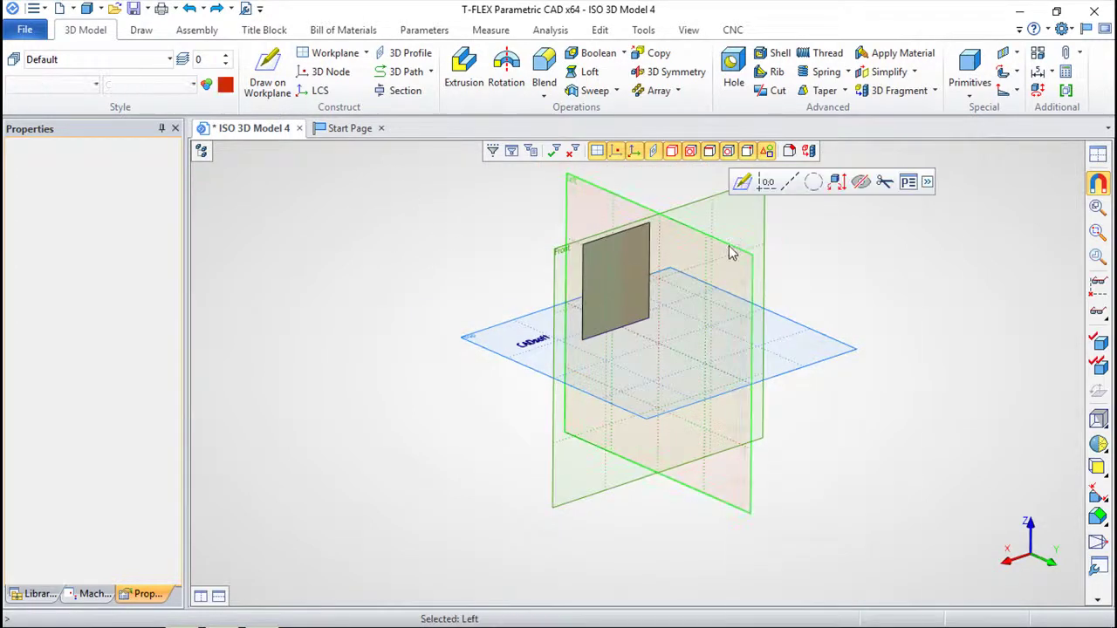
{"action": "left_click", "coordinate": [794, 241]}
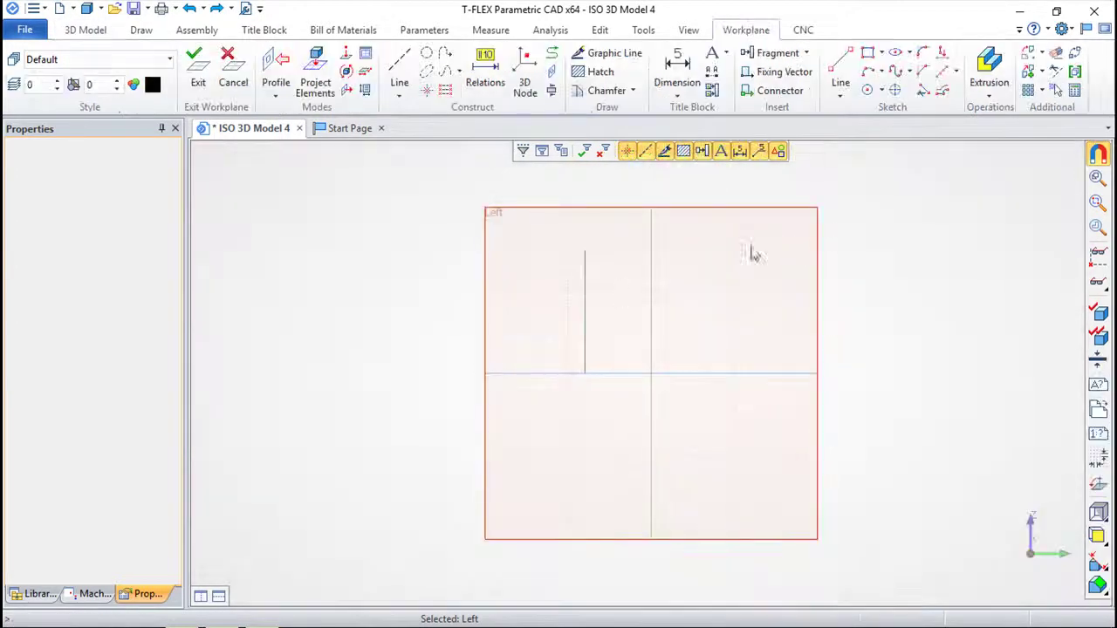
{"action": "left_click", "coordinate": [390, 84]}
{"action": "left_click", "coordinate": [208, 179]}
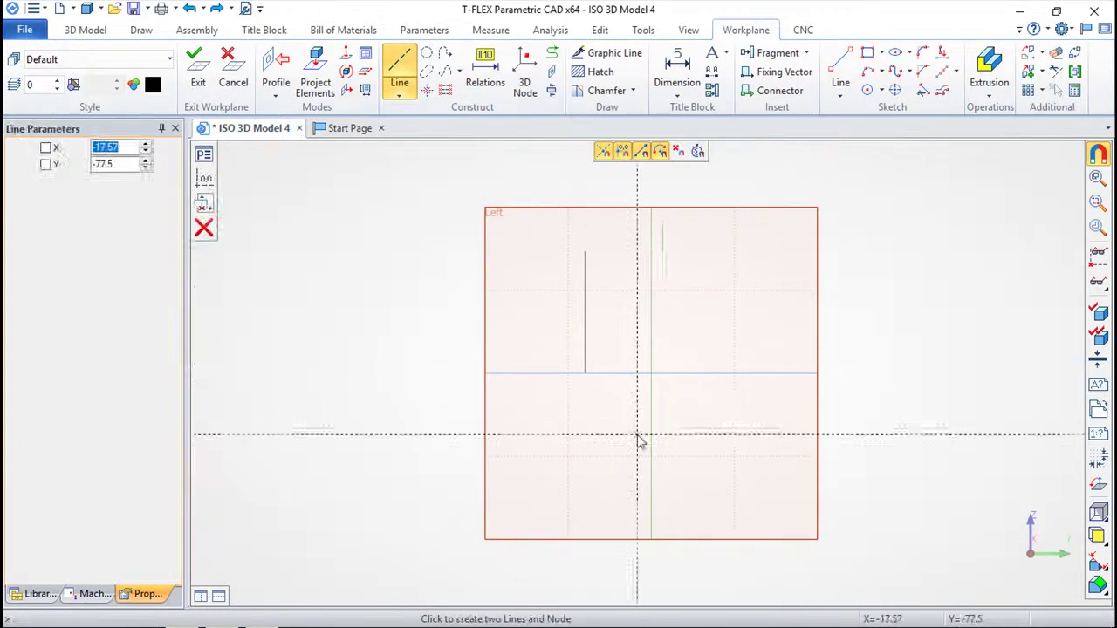
{"action": "left_click", "coordinate": [650, 374]}
{"action": "scroll", "coordinate": [700, 401], "scroll_direction": "up", "scroll_amount": 2}
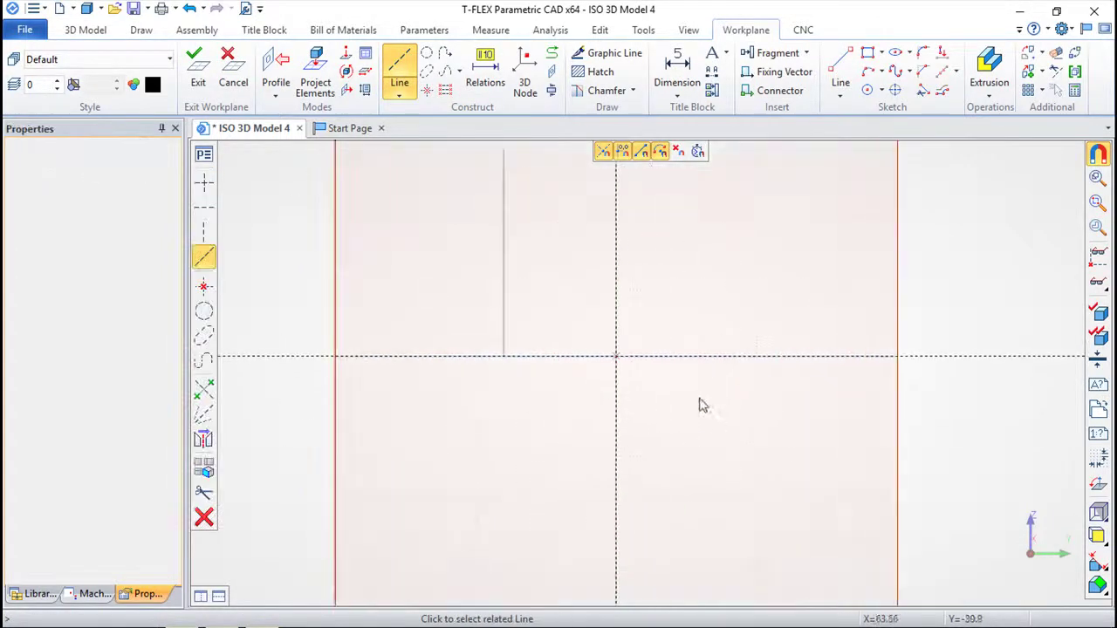
Add two horizontal construction lines above and two below the origin, and two vertical ones on each side of it
{"action": "left_click", "coordinate": [613, 434]}
{"action": "left_click", "coordinate": [482, 438]}
{"action": "left_click", "coordinate": [772, 442]}
{"action": "left_click", "coordinate": [698, 461]}
{"action": "left_click", "coordinate": [553, 463]}
{"action": "right_click", "coordinate": [669, 457]}
{"action": "left_click", "coordinate": [724, 356]}
{"action": "left_click", "coordinate": [740, 492]}
{"action": "left_click", "coordinate": [731, 196]}
{"action": "left_click", "coordinate": [731, 291]}
{"action": "left_click", "coordinate": [749, 437]}
{"action": "right_click", "coordinate": [817, 427]}
Draw four diagonal graphic lines between construction line intersections so that they cross and enclose a four-sided area
{"action": "scroll", "coordinate": [745, 346], "scroll_direction": "down", "scroll_amount": 1}
{"action": "middle_click_drag", "start_coordinate": [744, 315], "coordinate": [666, 310]}
{"action": "left_click", "coordinate": [581, 56]}
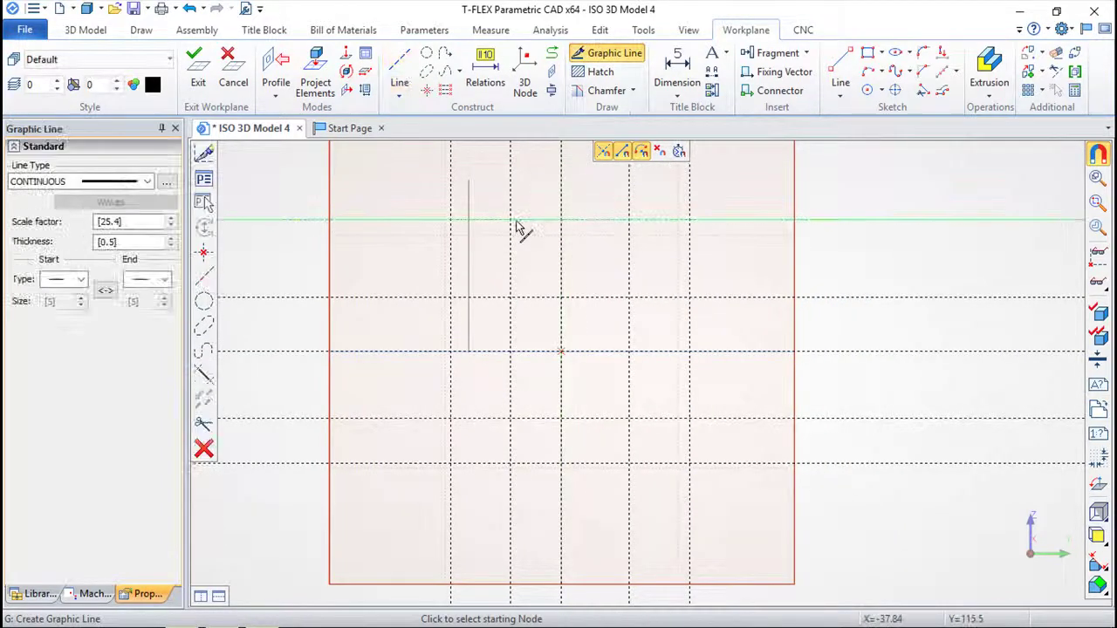
{"action": "left_click", "coordinate": [511, 220]}
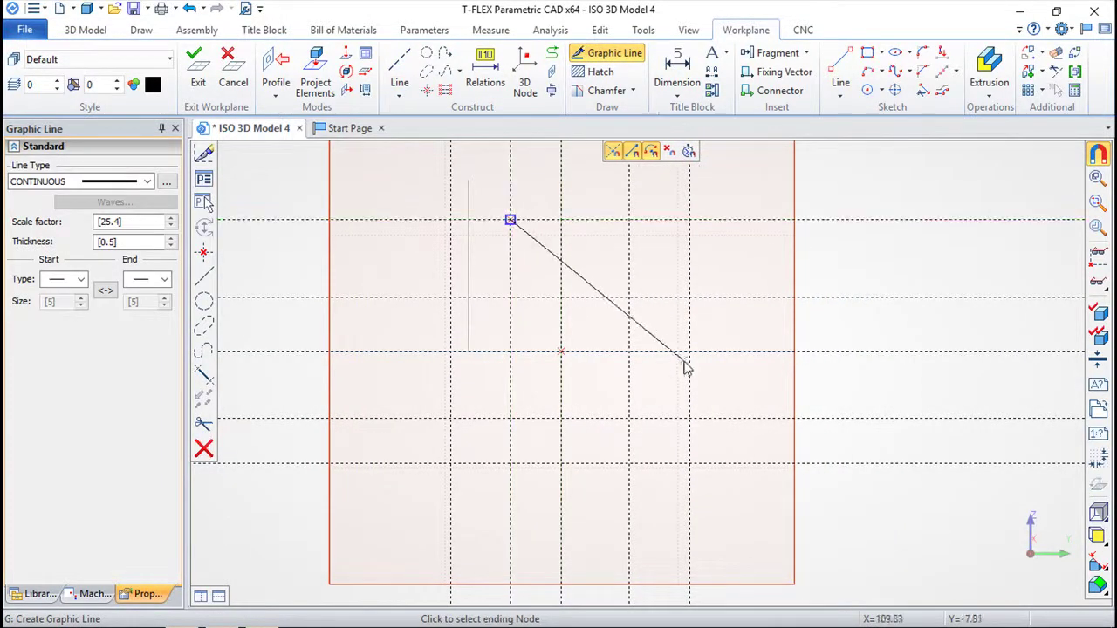
{"action": "left_click", "coordinate": [689, 352]}
{"action": "left_click", "coordinate": [689, 463]}
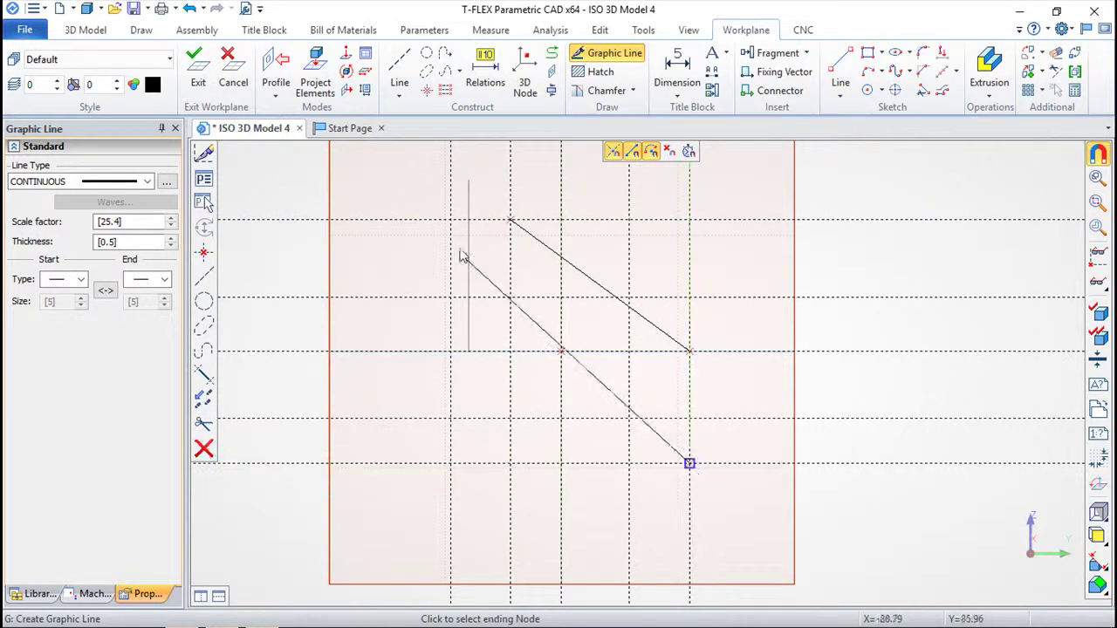
{"action": "left_click", "coordinate": [450, 220]}
{"action": "left_click", "coordinate": [510, 352]}
{"action": "left_click", "coordinate": [628, 220]}
{"action": "left_click", "coordinate": [562, 419]}
{"action": "left_click", "coordinate": [691, 297]}
Hatch the four-sided area enclosed by the diagonal lines with the Profile option enabled, and finish the Left workplane drawing
{"action": "scroll", "coordinate": [696, 283], "scroll_direction": "up", "scroll_amount": 2}
{"action": "left_click", "coordinate": [599, 72]}
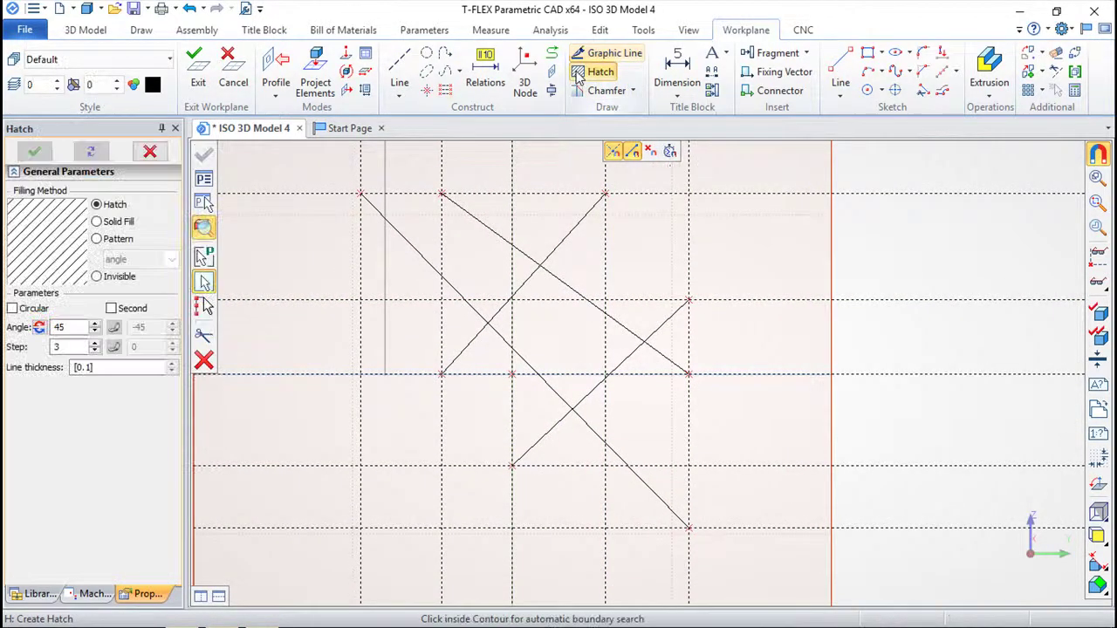
{"action": "left_click", "coordinate": [204, 179]}
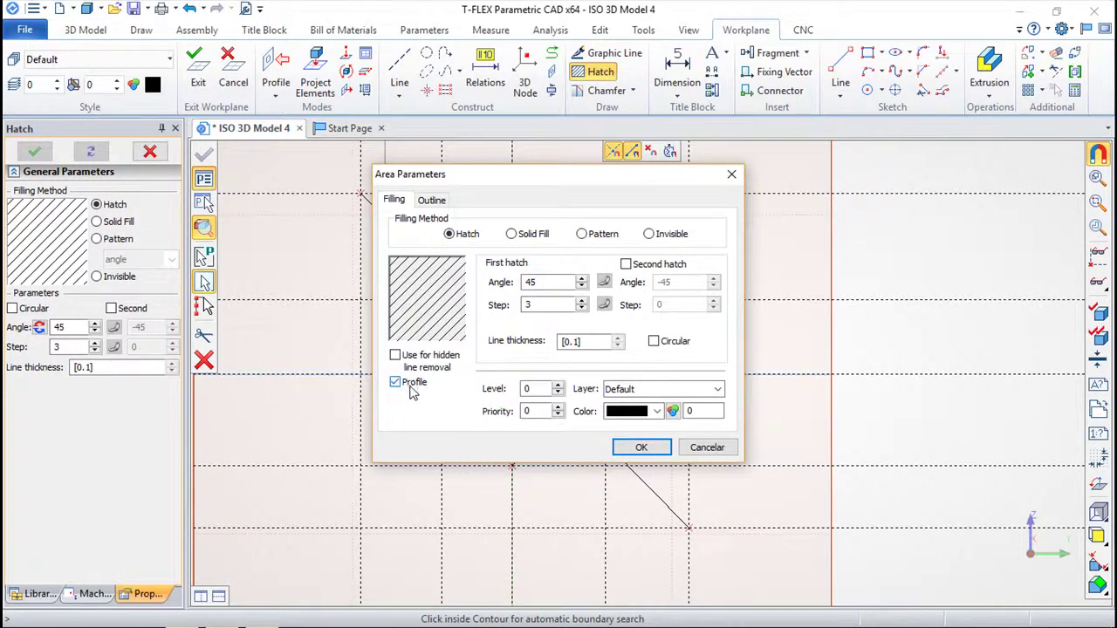
{"action": "left_click", "coordinate": [639, 448]}
{"action": "left_click", "coordinate": [576, 346]}
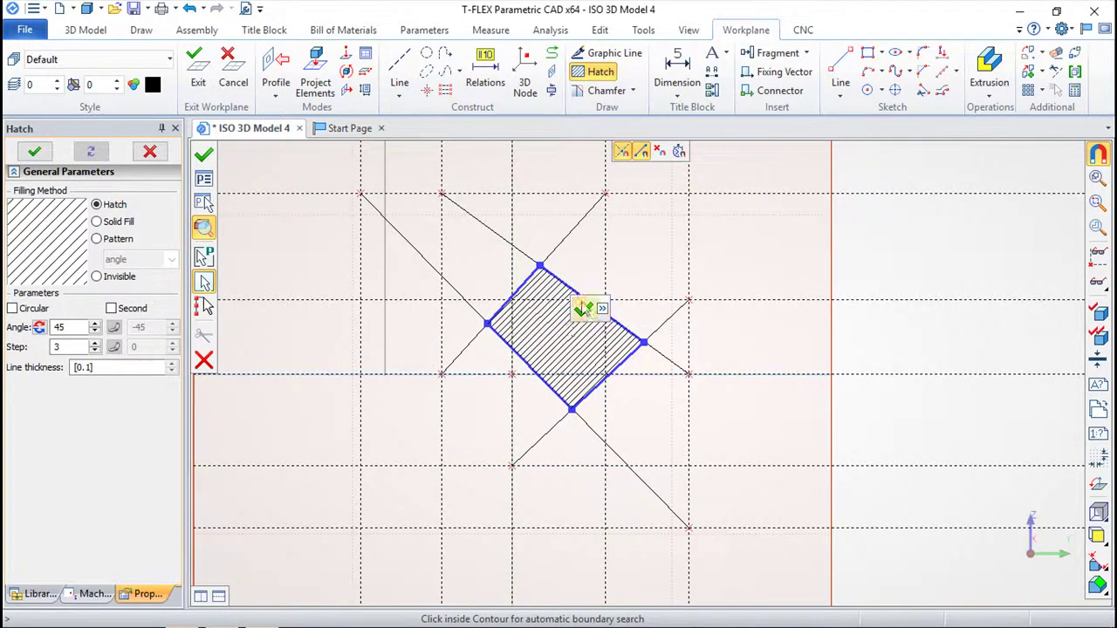
{"action": "left_click", "coordinate": [581, 310]}
{"action": "left_click", "coordinate": [198, 70]}
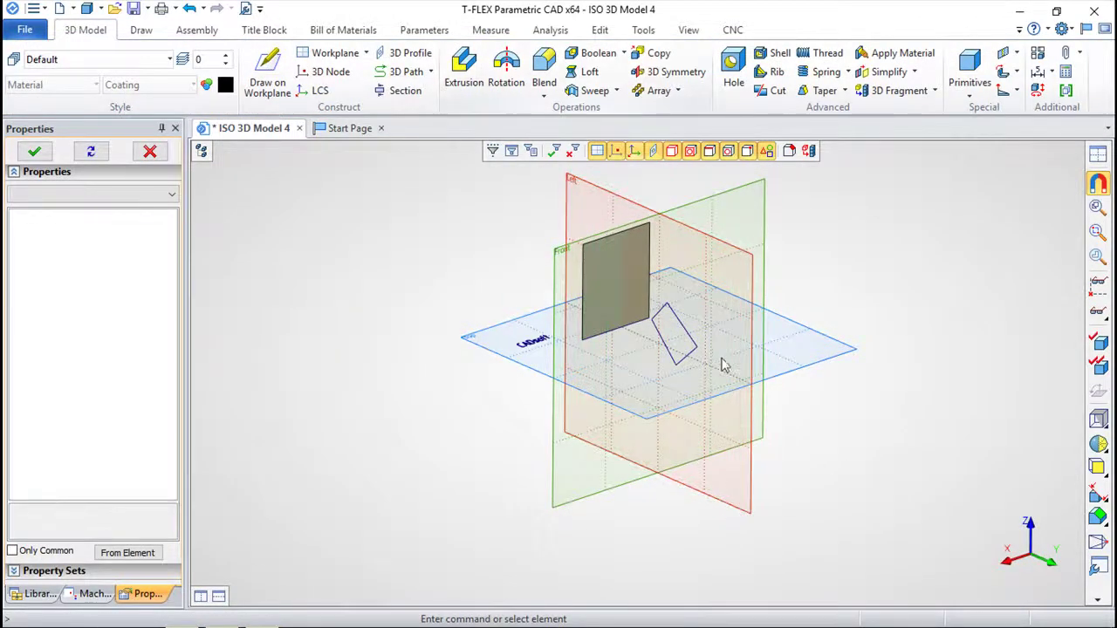
{"action": "scroll", "coordinate": [705, 343], "scroll_direction": "up", "scroll_amount": 3}
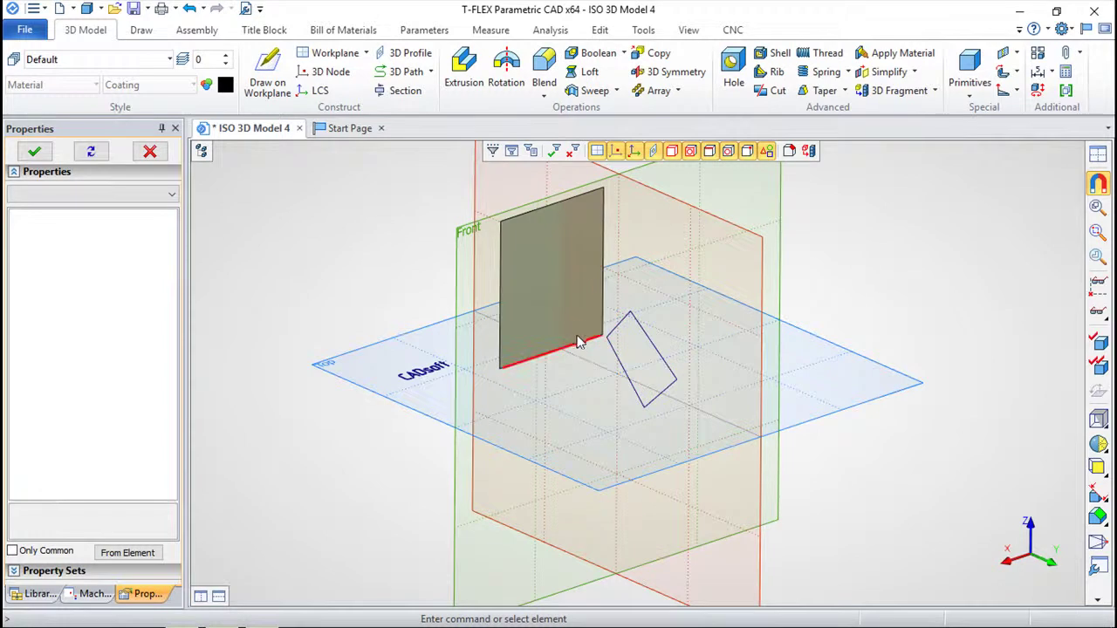
{"action": "left_click", "coordinate": [406, 52]}
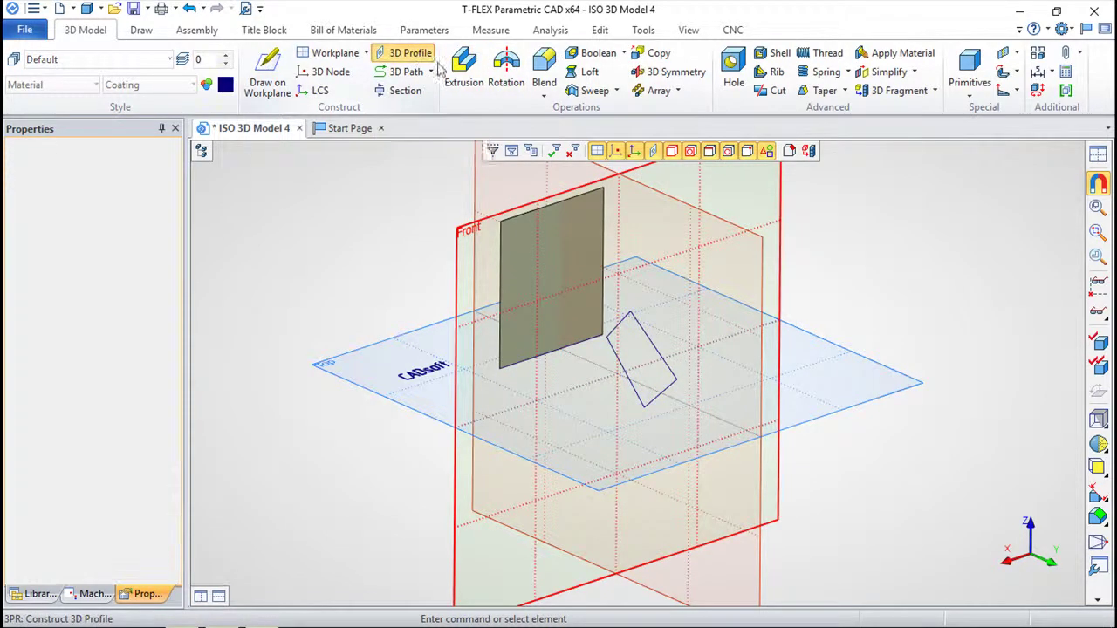
{"action": "left_click", "coordinate": [661, 356]}
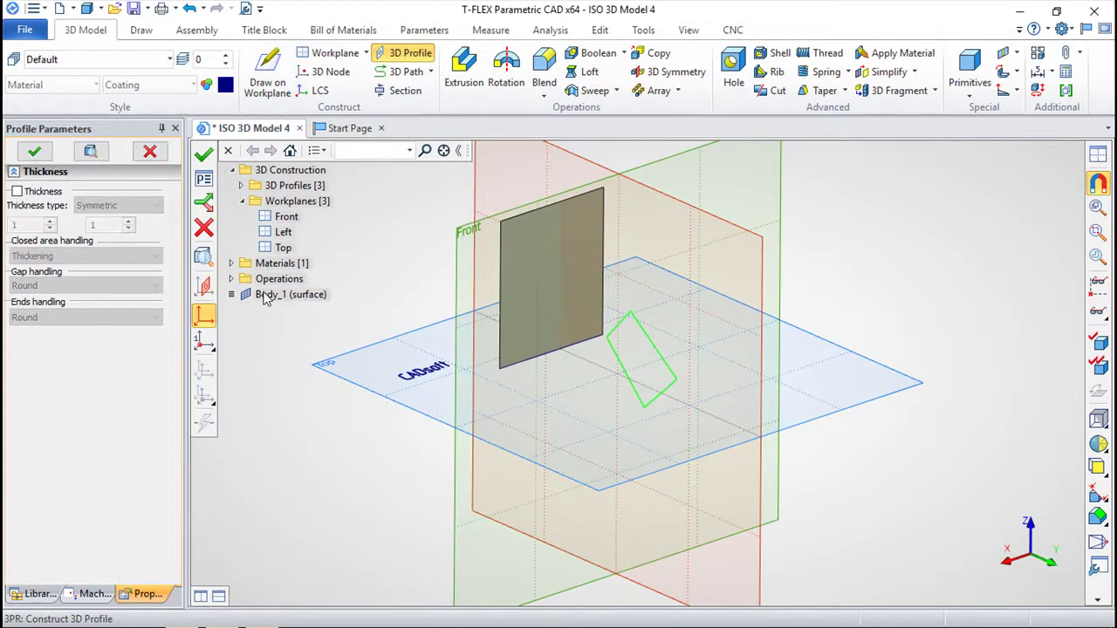
{"action": "key", "text": "Escape"}
{"action": "key", "text": "Escape"}
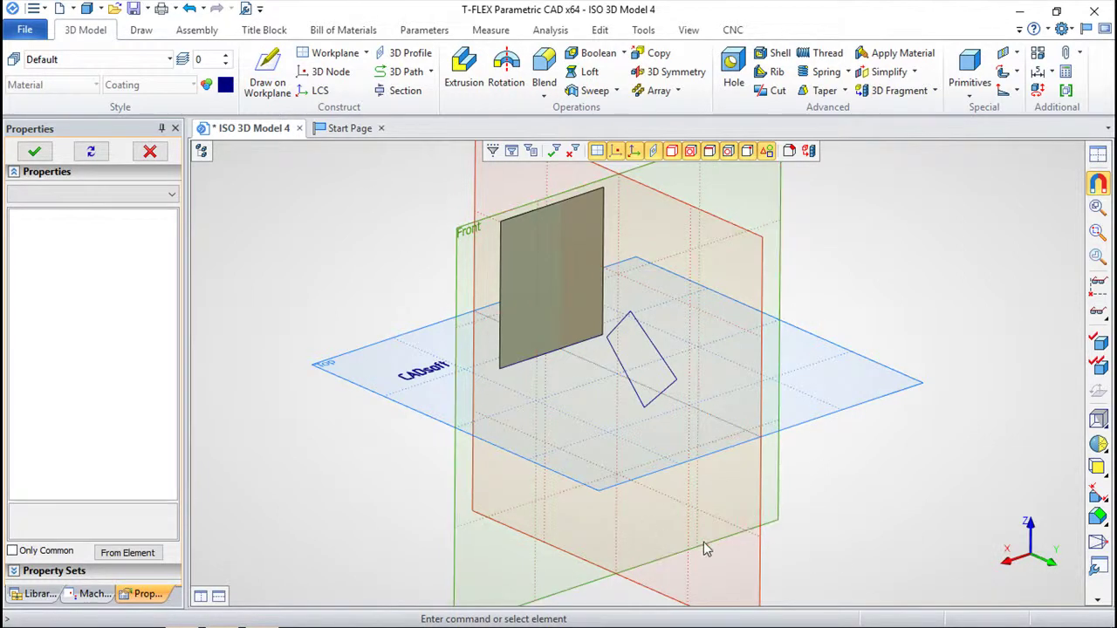
Close ISO 3D Model 4 without saving and create a new ISO 3D Model document
{"action": "left_click", "coordinate": [299, 128]}
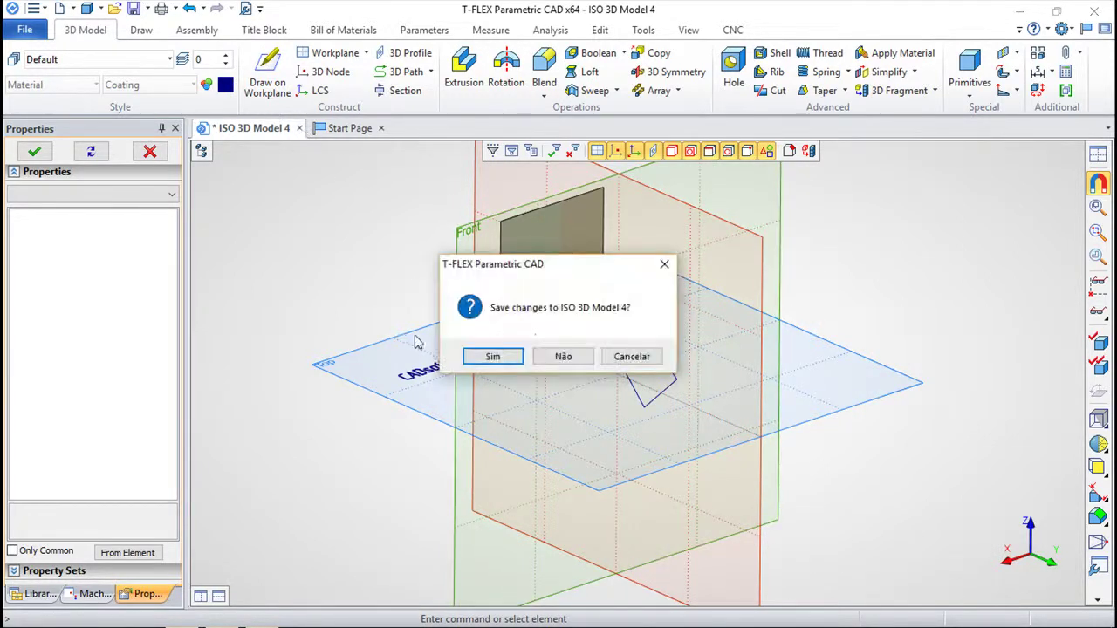
{"action": "left_click", "coordinate": [566, 357]}
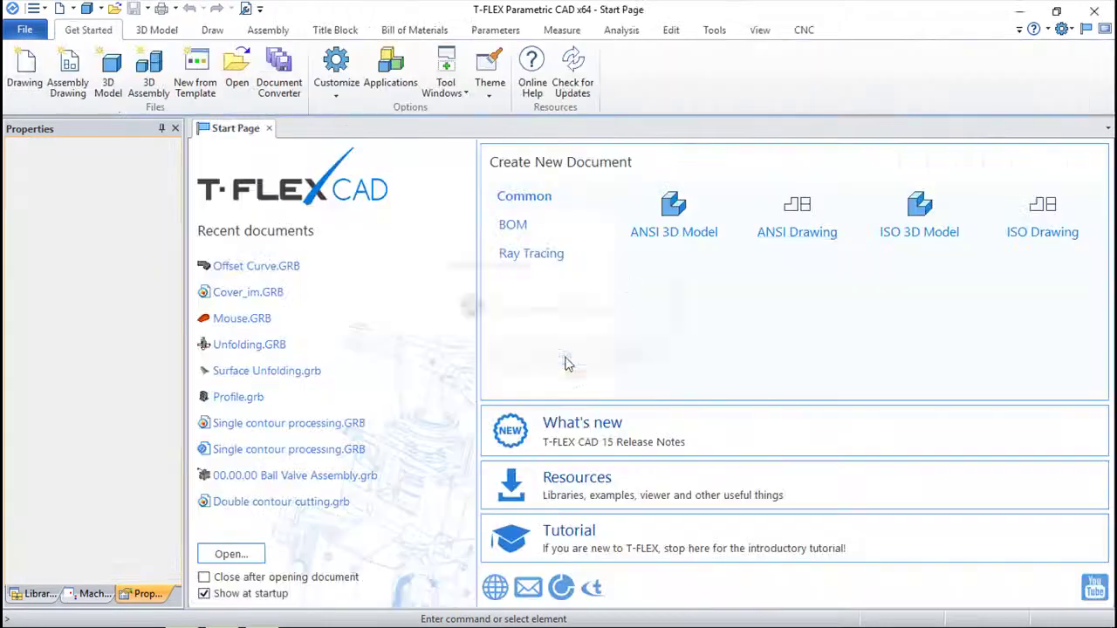
{"action": "left_click", "coordinate": [926, 240]}
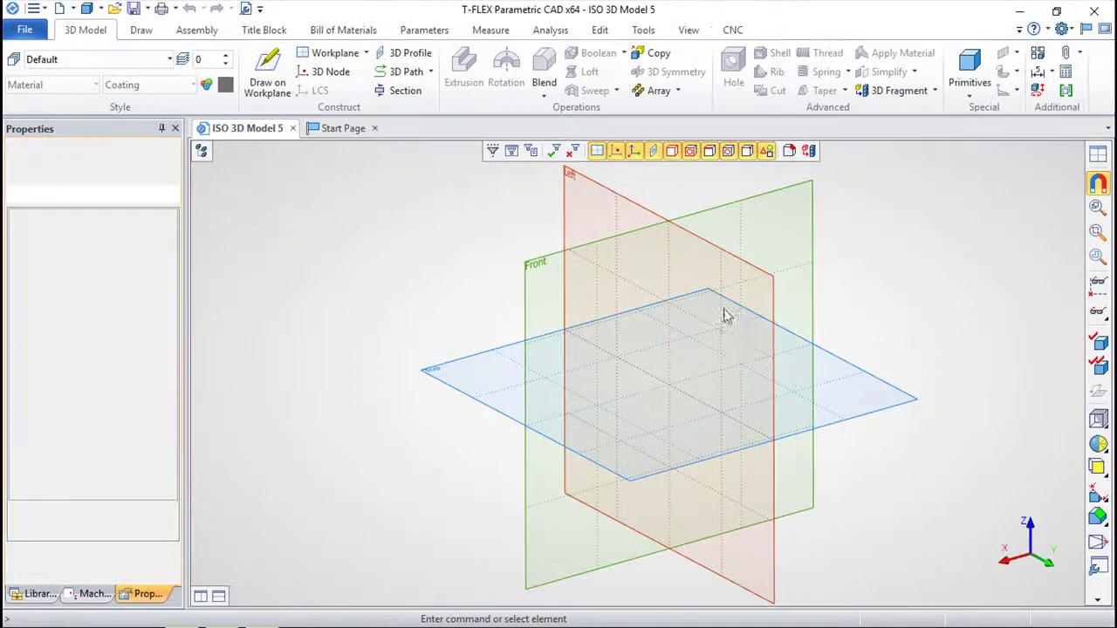
Open the Top workplane for drawing and place construction lines crossing at the origin plus a vertical one to its left
{"action": "right_click", "coordinate": [875, 381]}
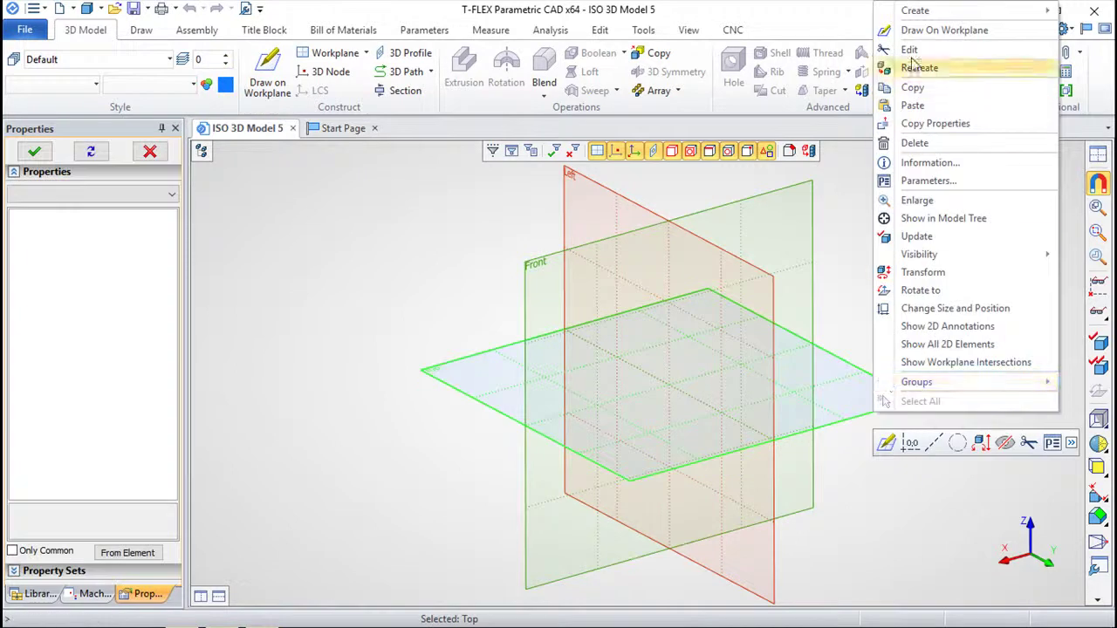
{"action": "left_click", "coordinate": [918, 32]}
{"action": "left_click", "coordinate": [399, 71]}
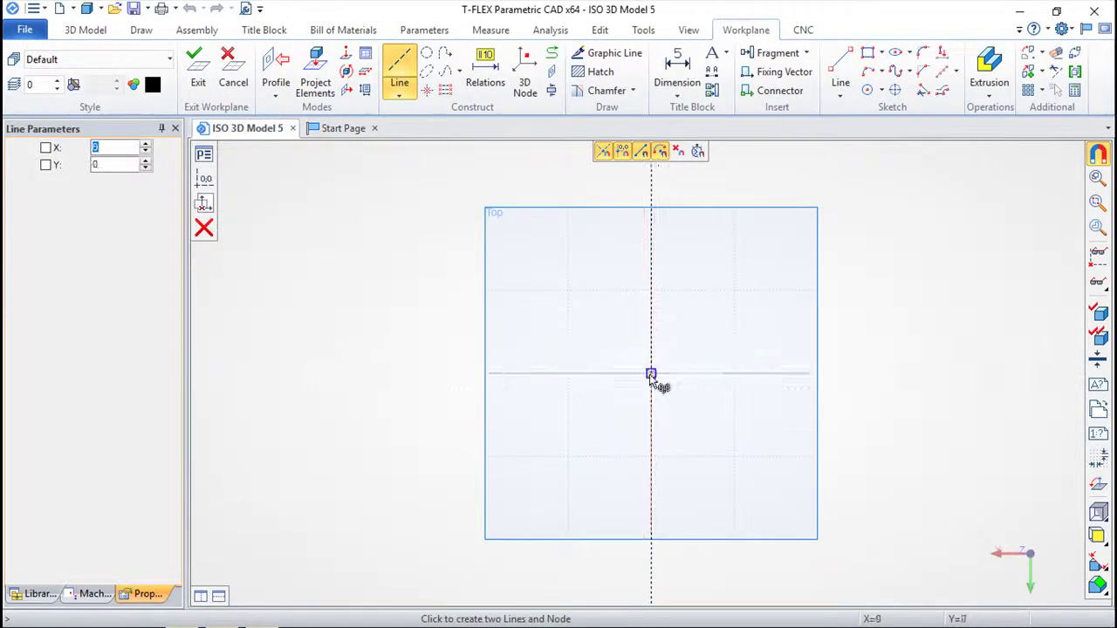
{"action": "left_click", "coordinate": [562, 374]}
{"action": "left_click", "coordinate": [739, 393]}
{"action": "right_click", "coordinate": [759, 419]}
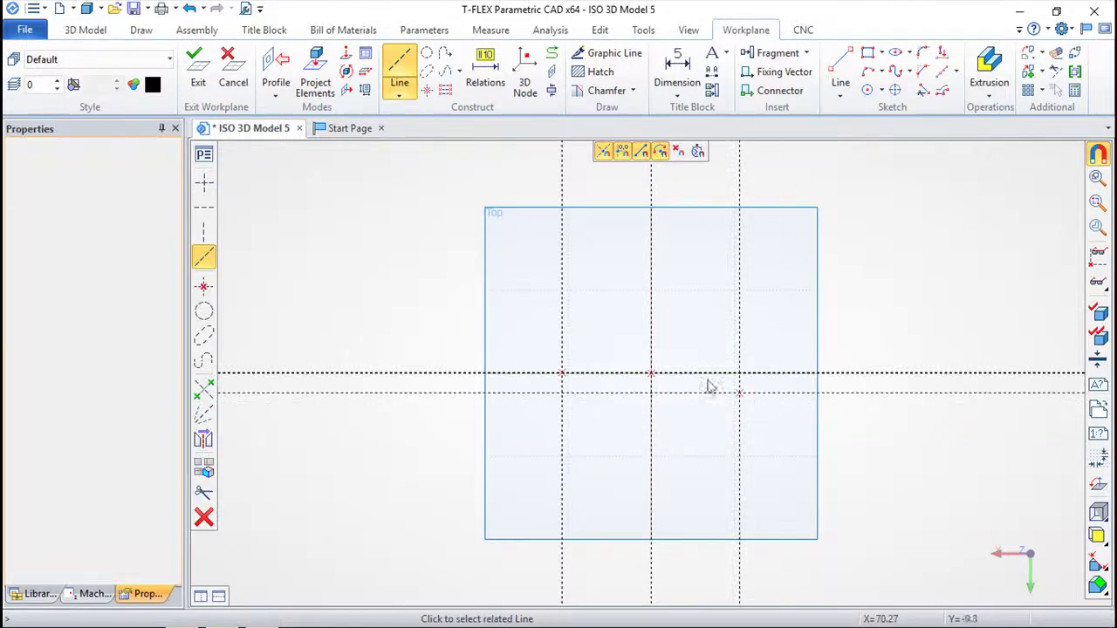
{"action": "left_click", "coordinate": [189, 8]}
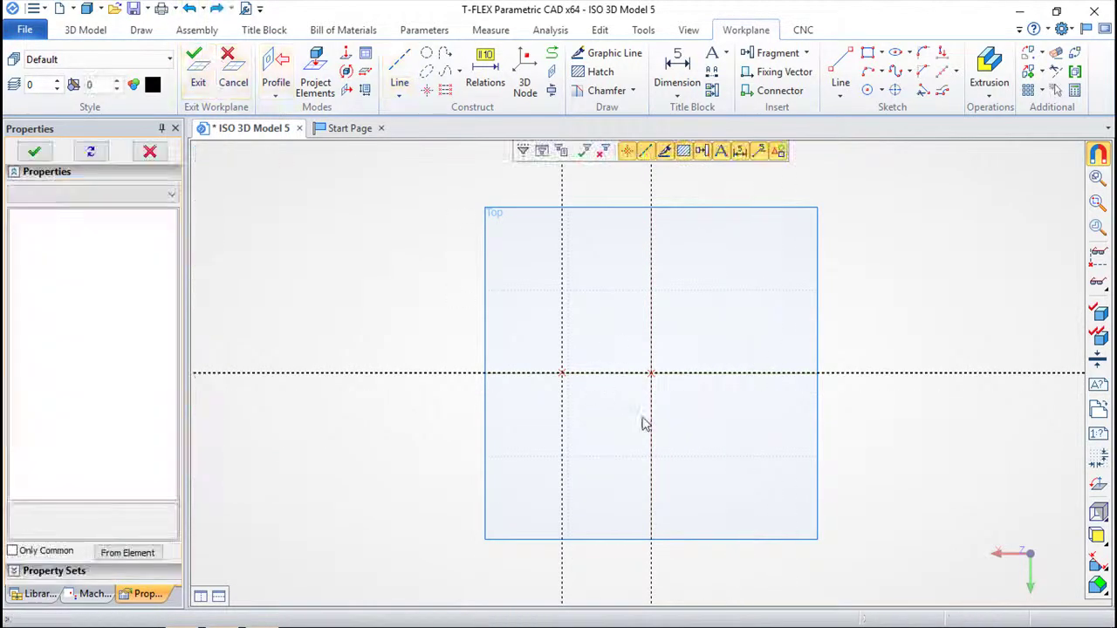
Add a parallel vertical construction line right of the origin and parallel horizontal ones above and below it
{"action": "left_click", "coordinate": [399, 71]}
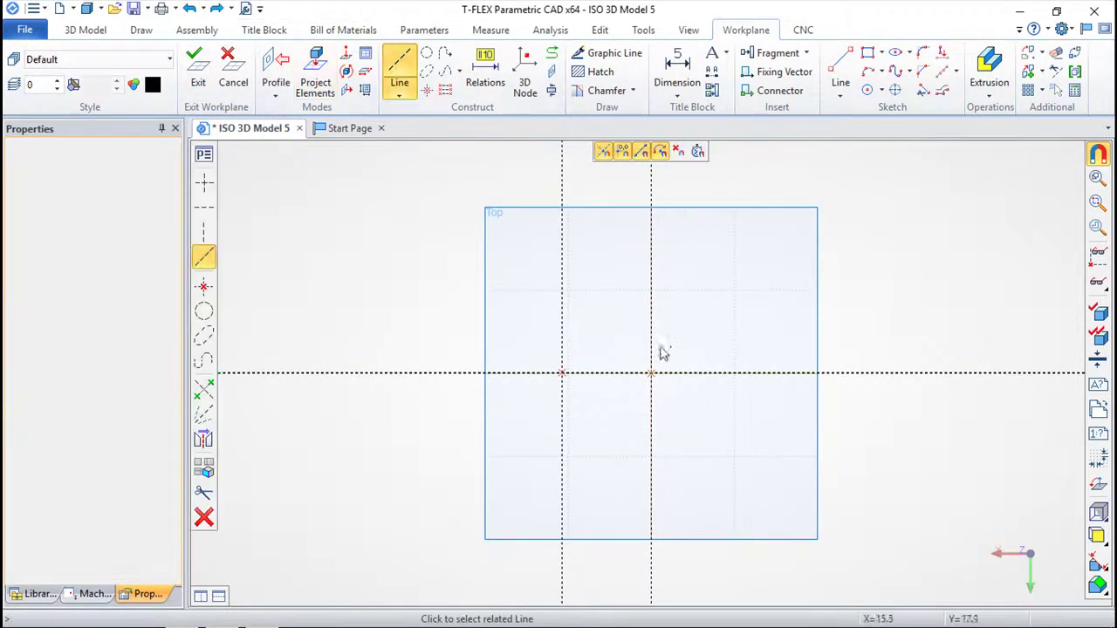
{"action": "left_click", "coordinate": [743, 340]}
{"action": "right_click", "coordinate": [773, 461]}
{"action": "scroll", "coordinate": [773, 462], "scroll_direction": "up", "scroll_amount": 2}
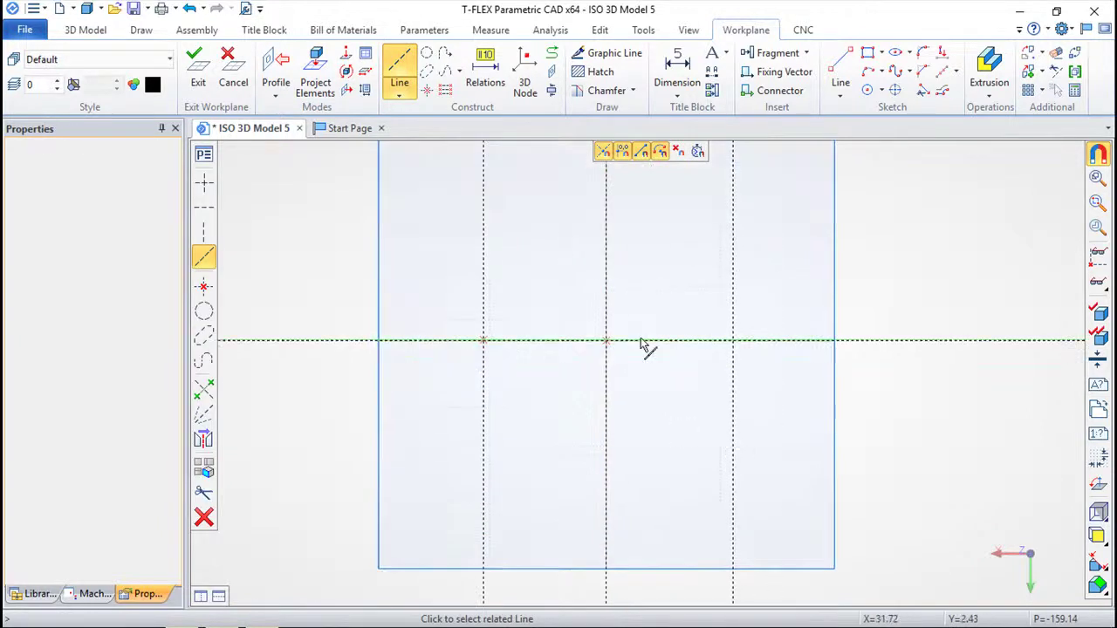
{"action": "left_click", "coordinate": [637, 339]}
{"action": "left_click", "coordinate": [757, 493]}
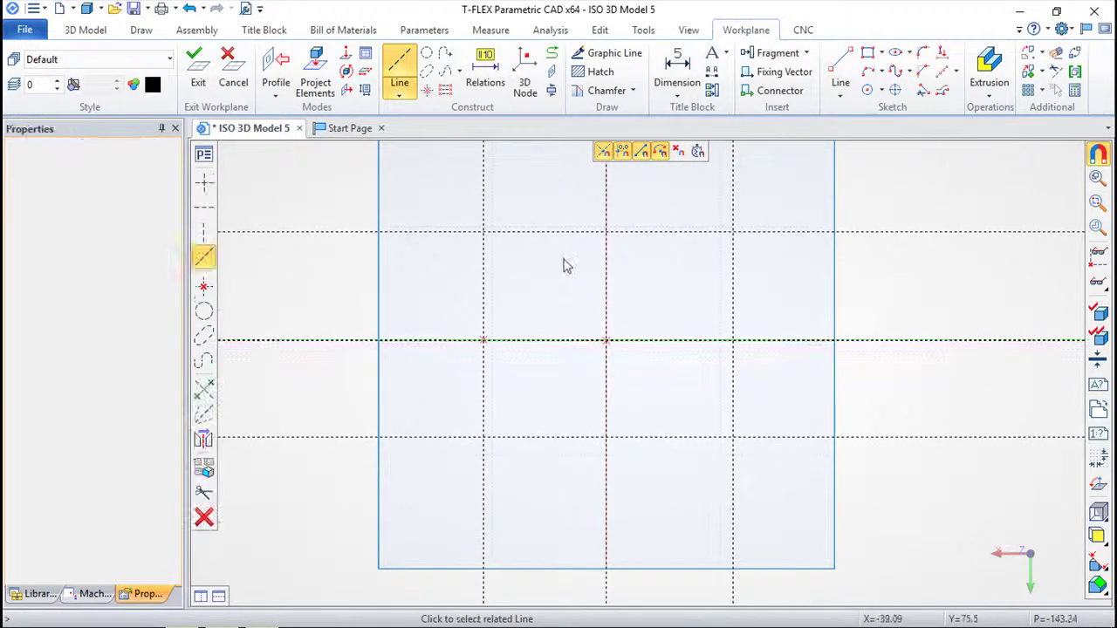
Construct a circle centred on the origin with a radius of about 56 and trace it with a graphic line
{"action": "left_click", "coordinate": [426, 52]}
{"action": "left_click", "coordinate": [607, 339]}
{"action": "left_click", "coordinate": [650, 384]}
{"action": "left_click", "coordinate": [611, 53]}
{"action": "left_click", "coordinate": [658, 303]}
Draw a rectangle of graphic lines around the circle along the outer construction lines, its lower-right corner at about X 117, Y -89
{"action": "left_click", "coordinate": [733, 231]}
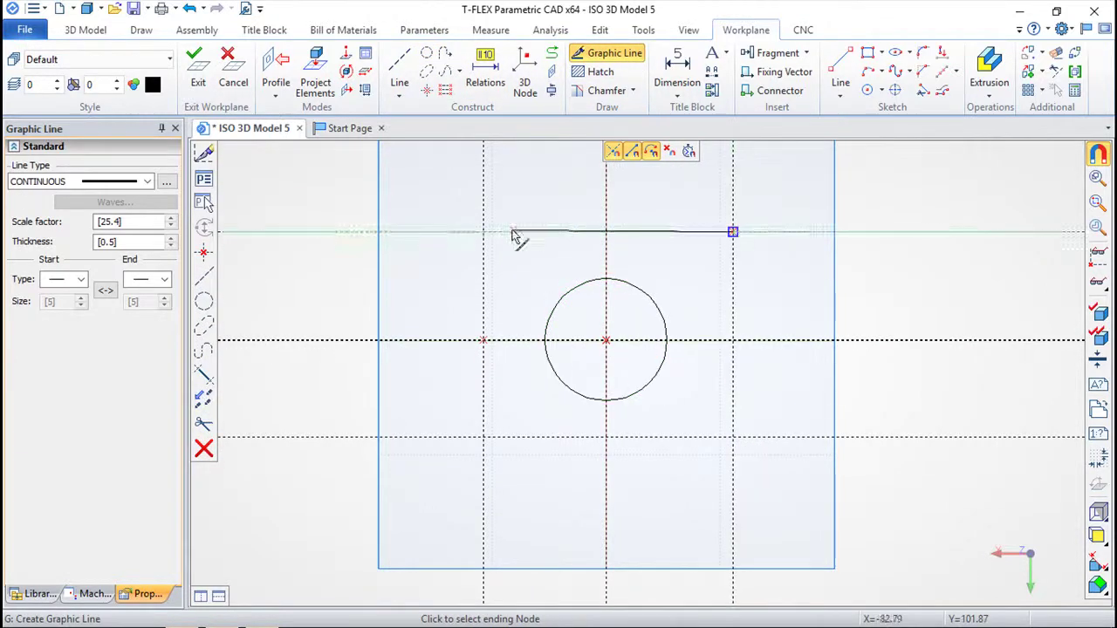
{"action": "left_click", "coordinate": [484, 232]}
{"action": "left_click", "coordinate": [483, 437]}
{"action": "left_click", "coordinate": [733, 437]}
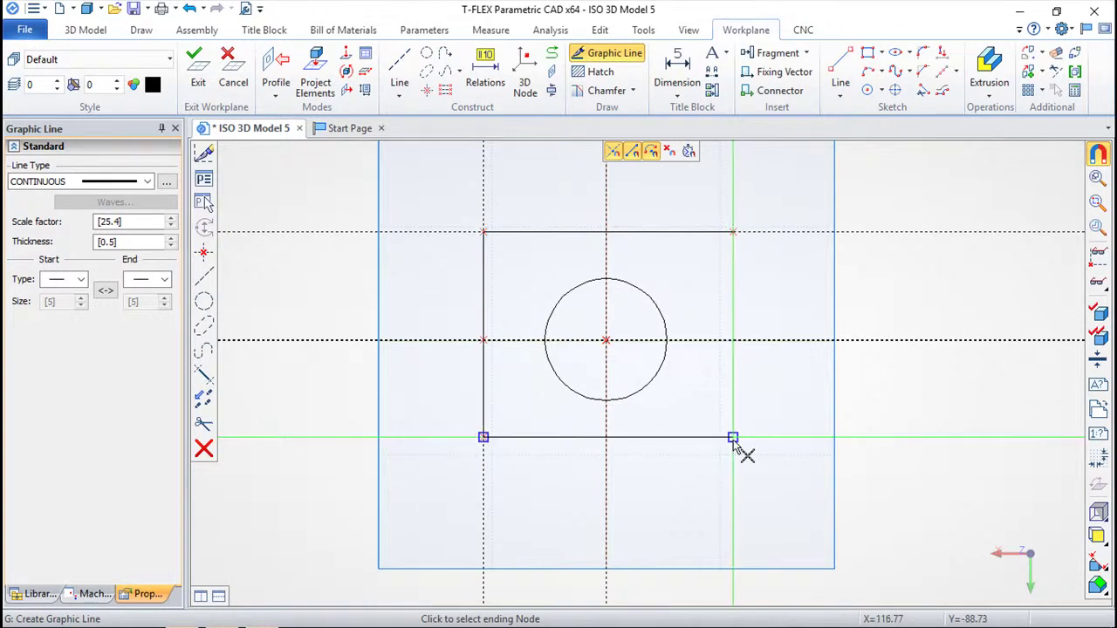
{"action": "left_click", "coordinate": [734, 232]}
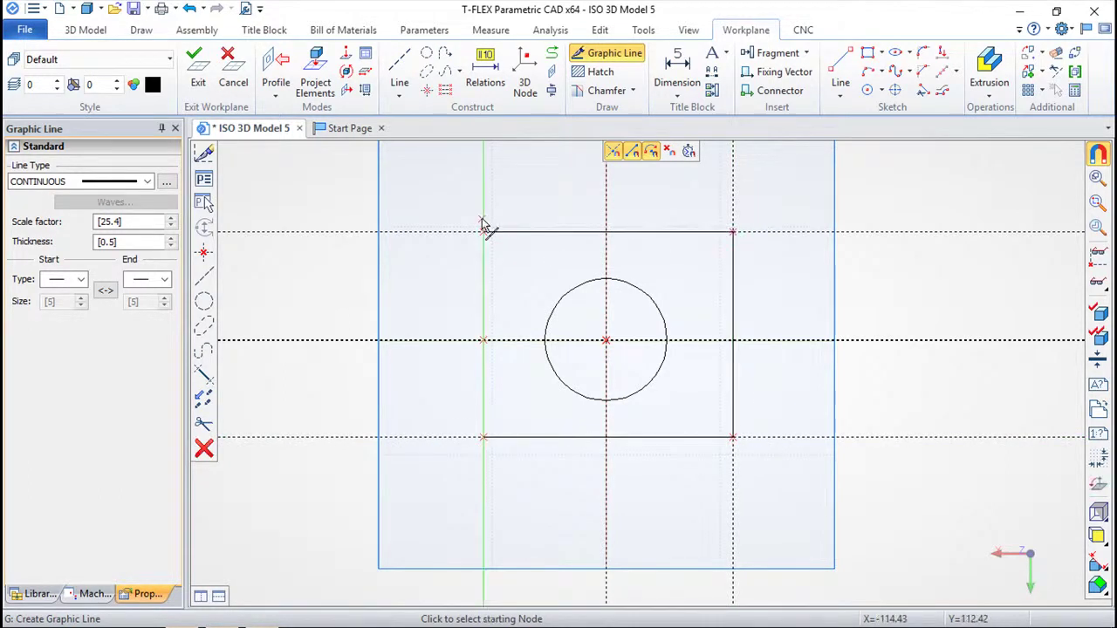
{"action": "key", "text": "Escape"}
Recolour the circle's graphic line to dark red, colour number 4
{"action": "left_click", "coordinate": [651, 308]}
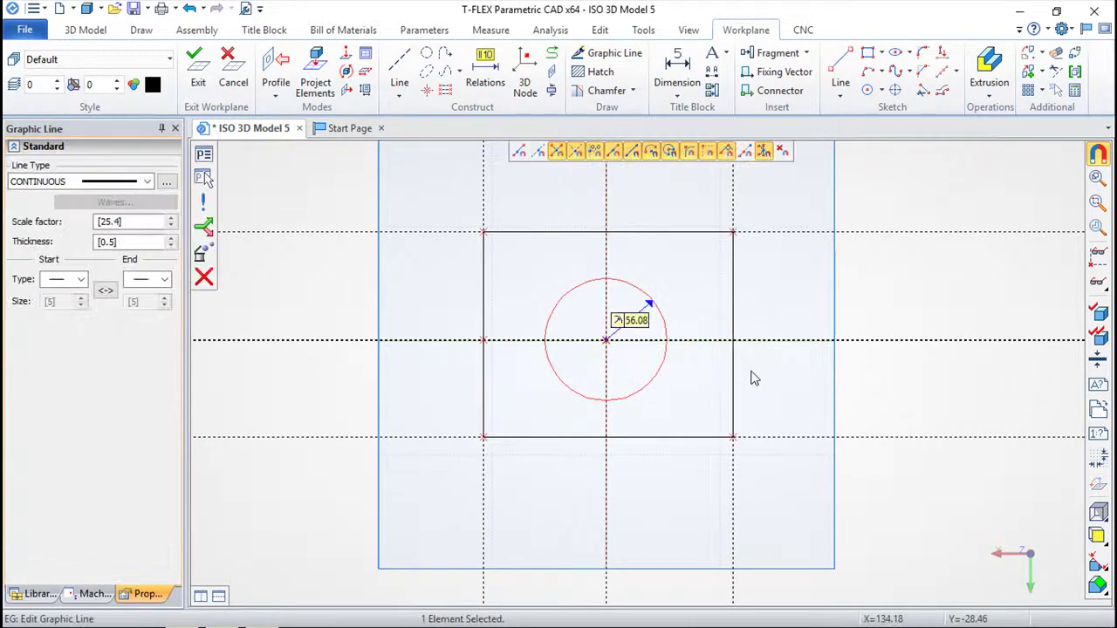
{"action": "left_click", "coordinate": [203, 155]}
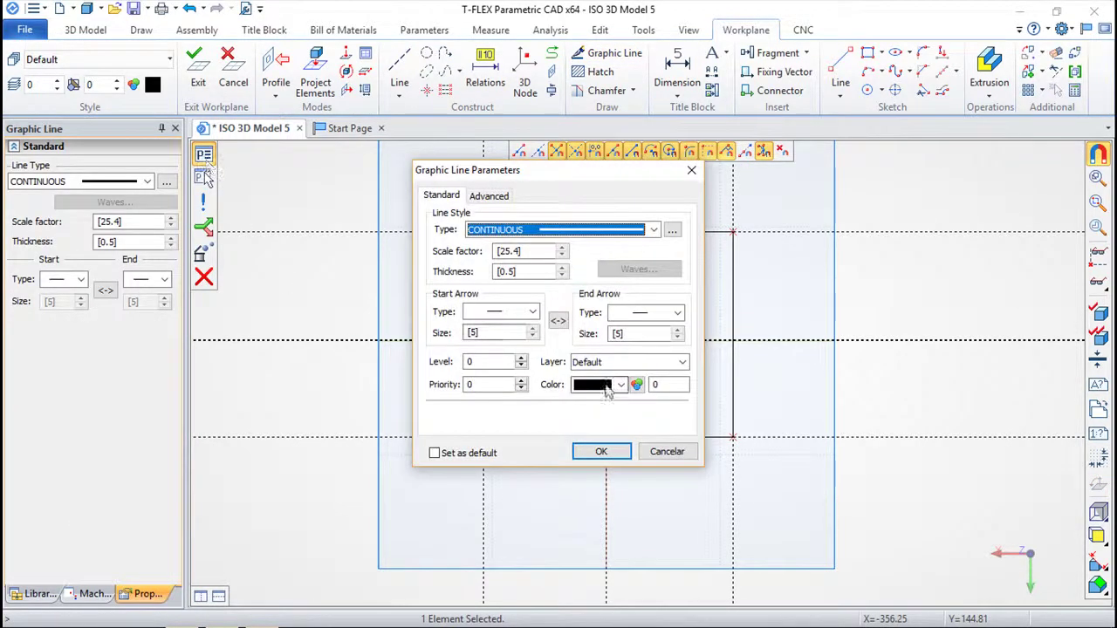
{"action": "left_click", "coordinate": [623, 390]}
{"action": "left_click", "coordinate": [628, 465]}
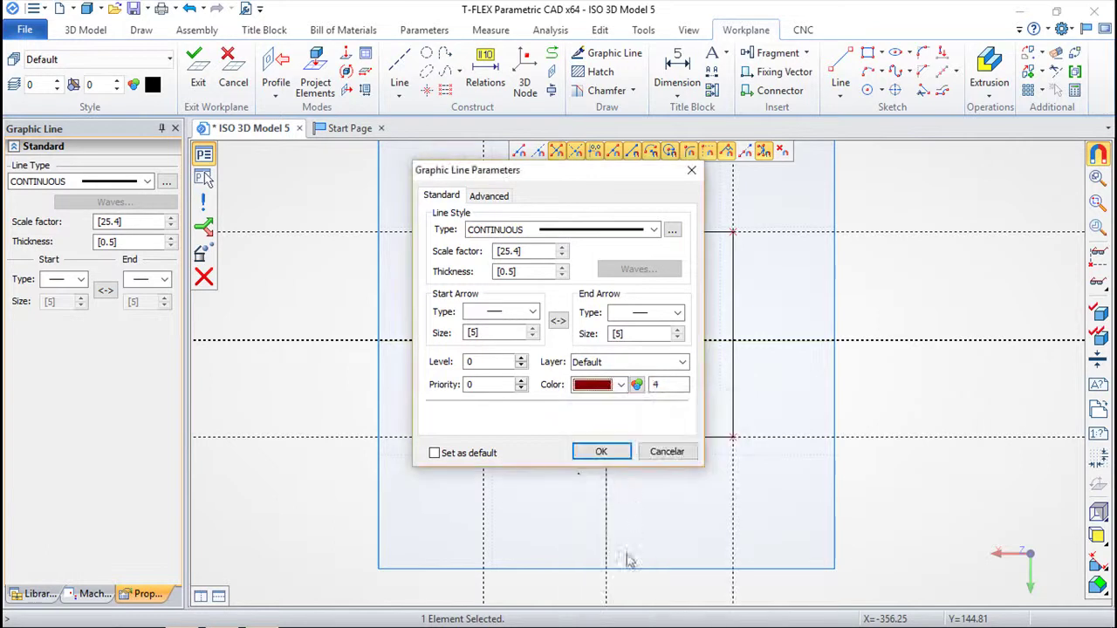
{"action": "left_click", "coordinate": [586, 456]}
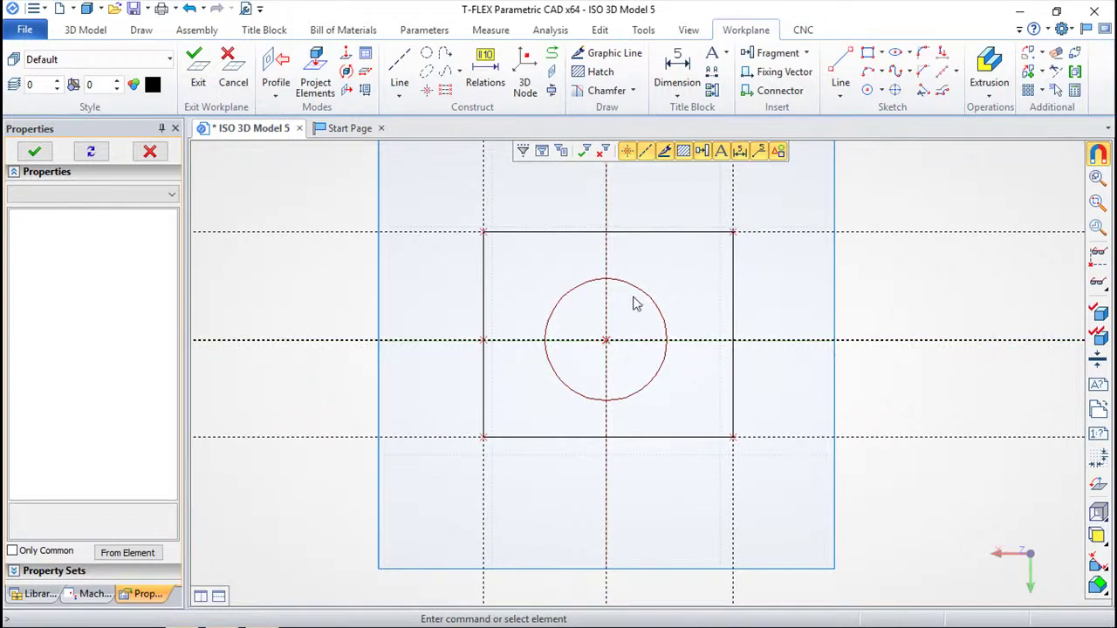
Leave the workplane with a separate profile for each line colour and extrude the rectangle profile downward to a length of -141
{"action": "left_click", "coordinate": [194, 61]}
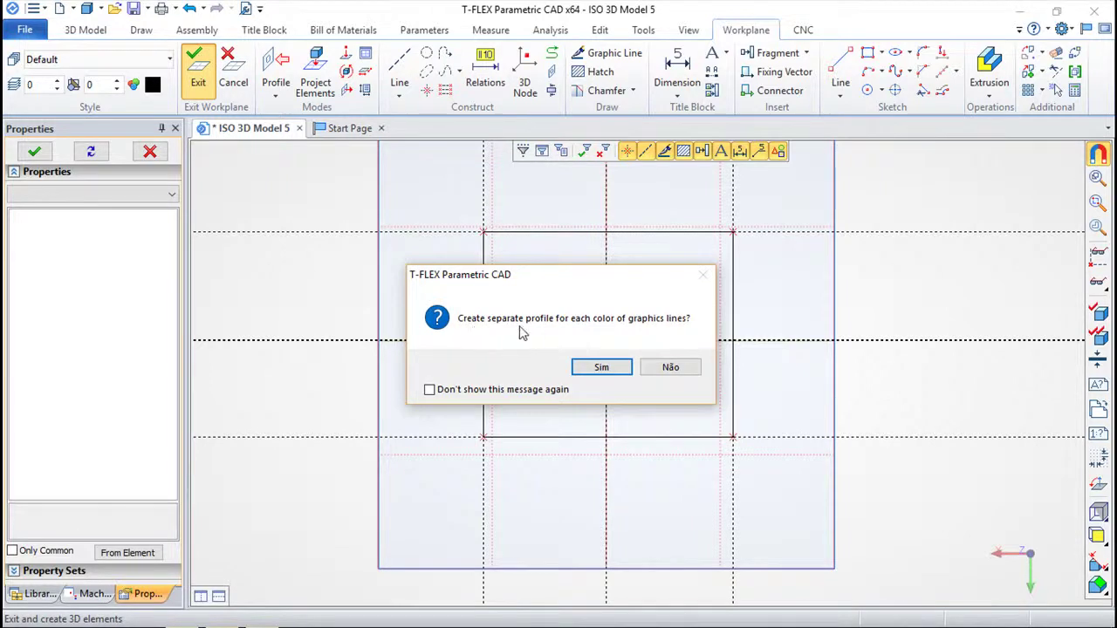
{"action": "left_click", "coordinate": [617, 370]}
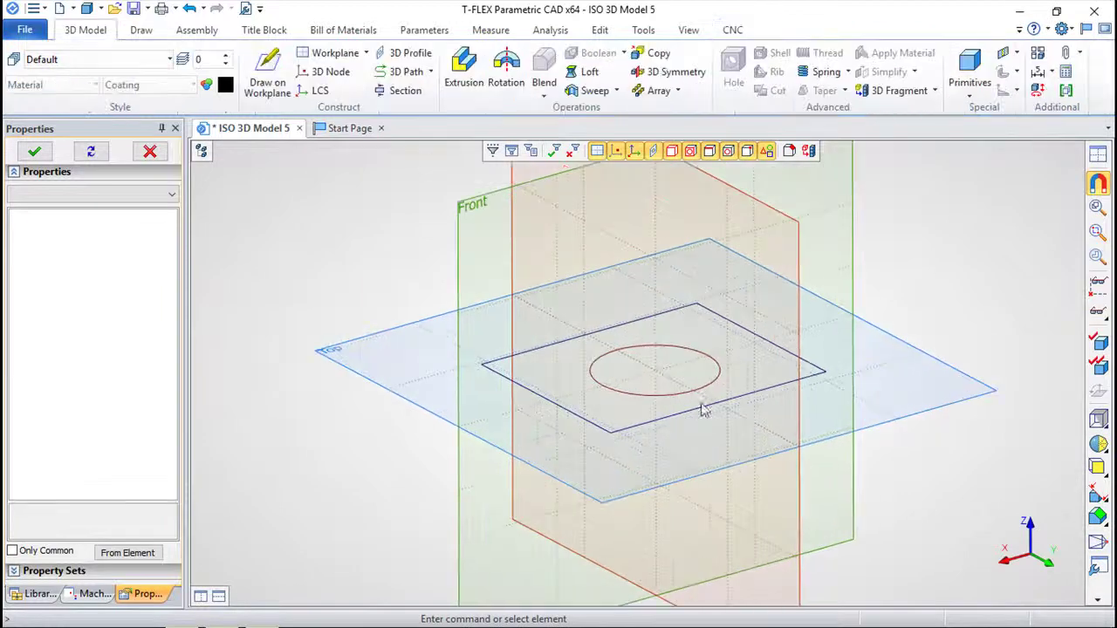
{"action": "left_click", "coordinate": [464, 71]}
{"action": "left_click", "coordinate": [770, 402]}
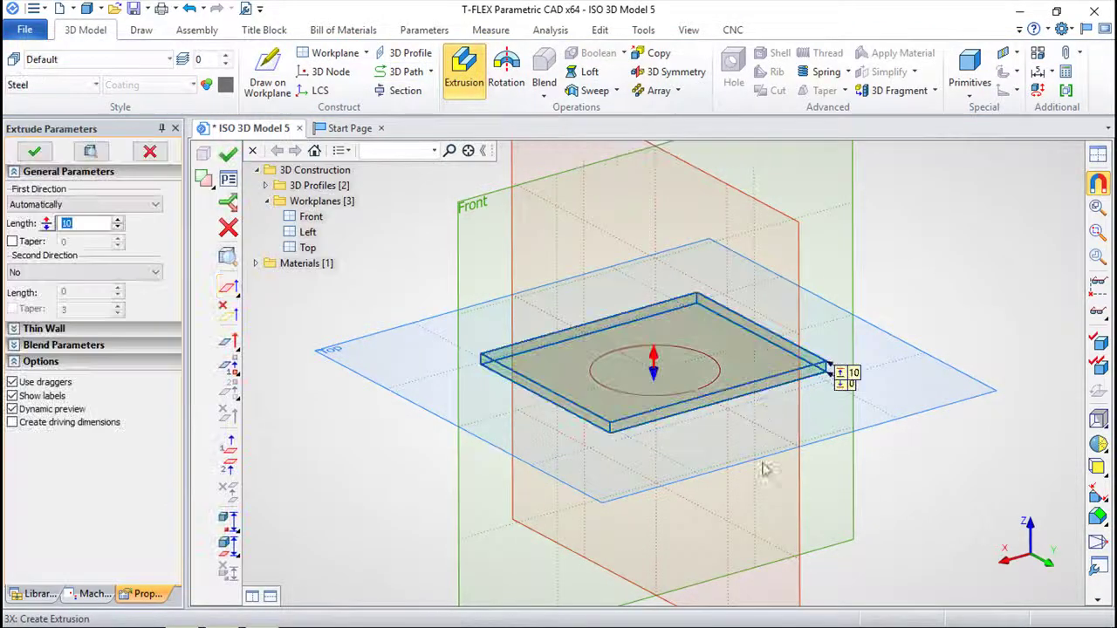
{"action": "left_click_drag", "start_coordinate": [652, 370], "coordinate": [653, 523]}
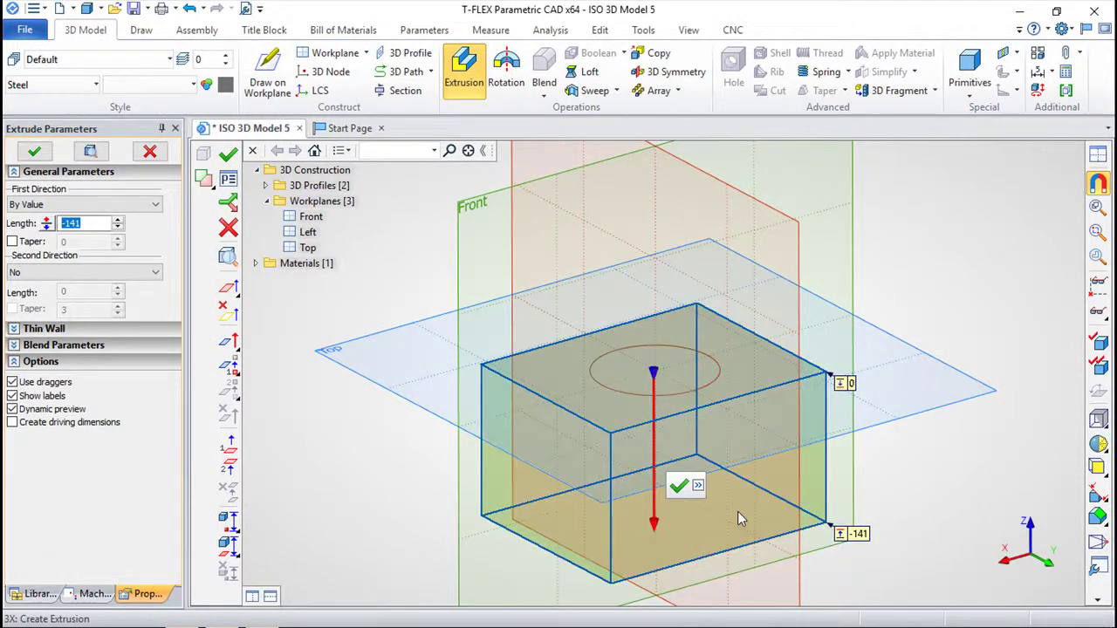
{"action": "left_click", "coordinate": [230, 156]}
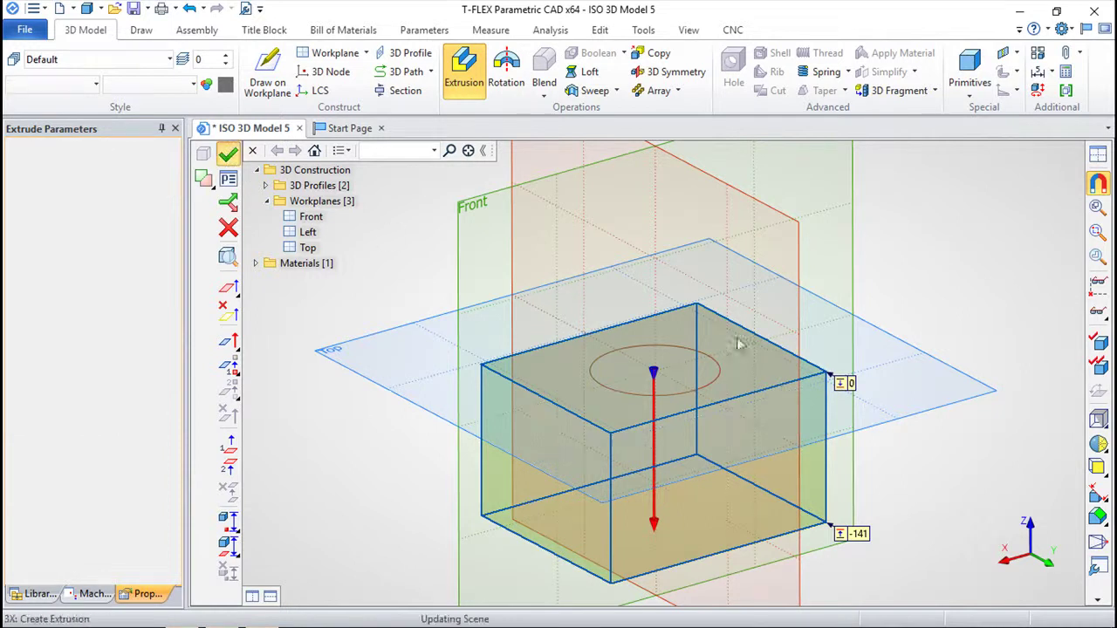
Extrude the red circle profile upward by 109 and end the extrusion command
{"action": "left_click", "coordinate": [709, 384]}
{"action": "left_click_drag", "start_coordinate": [655, 368], "coordinate": [589, 198]}
{"action": "left_click", "coordinate": [229, 155]}
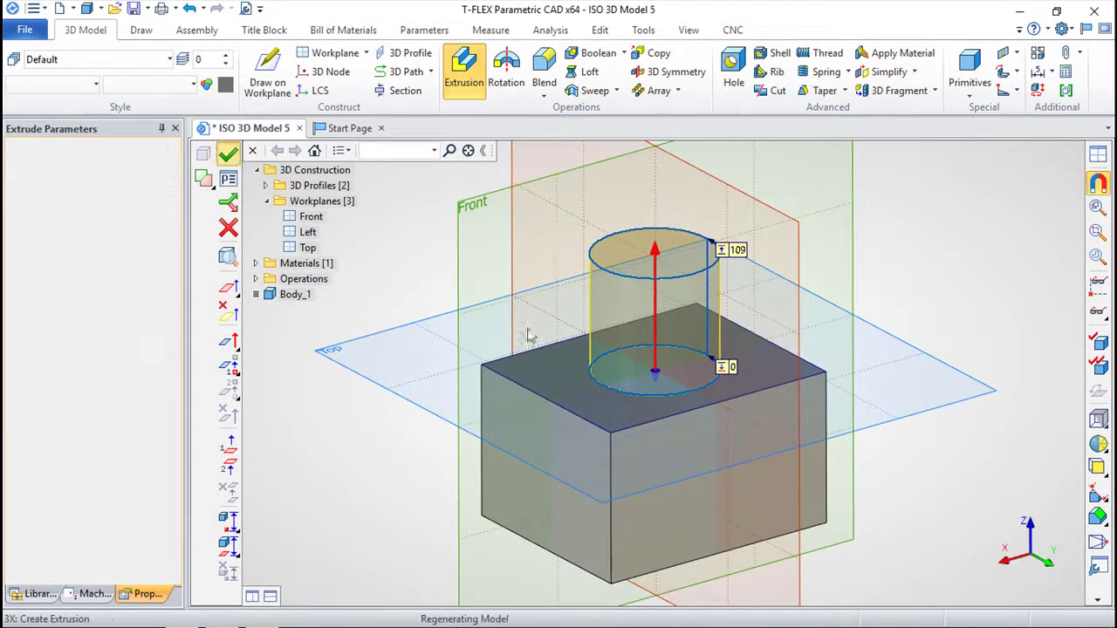
{"action": "key", "text": "Escape"}
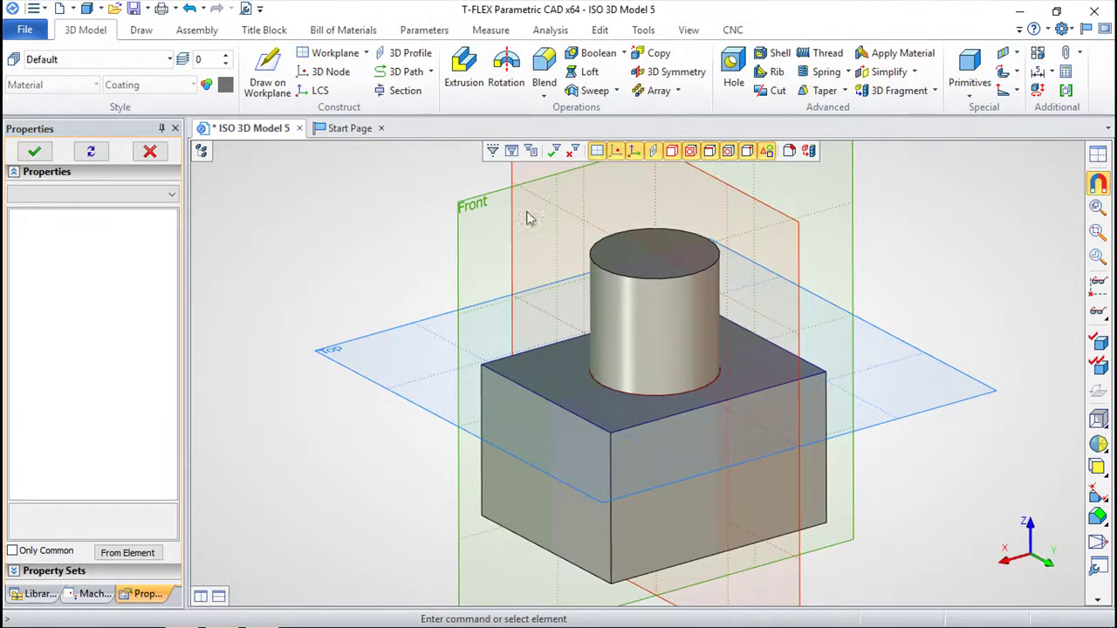
Close the model without saving and create a 100 × 100 × 100 box primitive at the origin of a new 3D model
{"action": "left_click", "coordinate": [299, 129]}
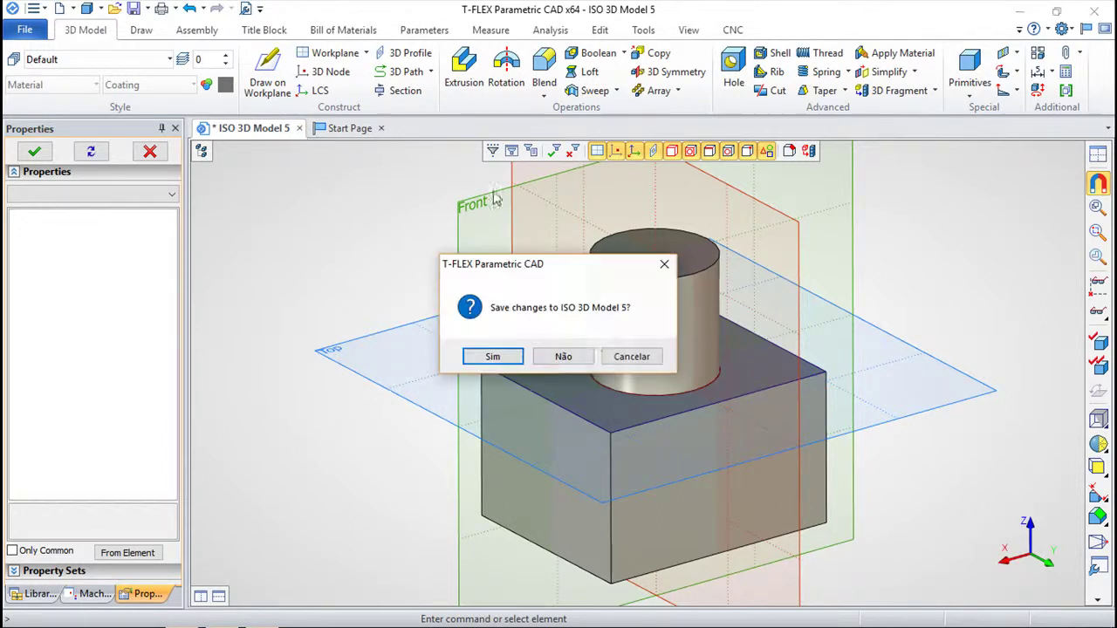
{"action": "left_click", "coordinate": [563, 356]}
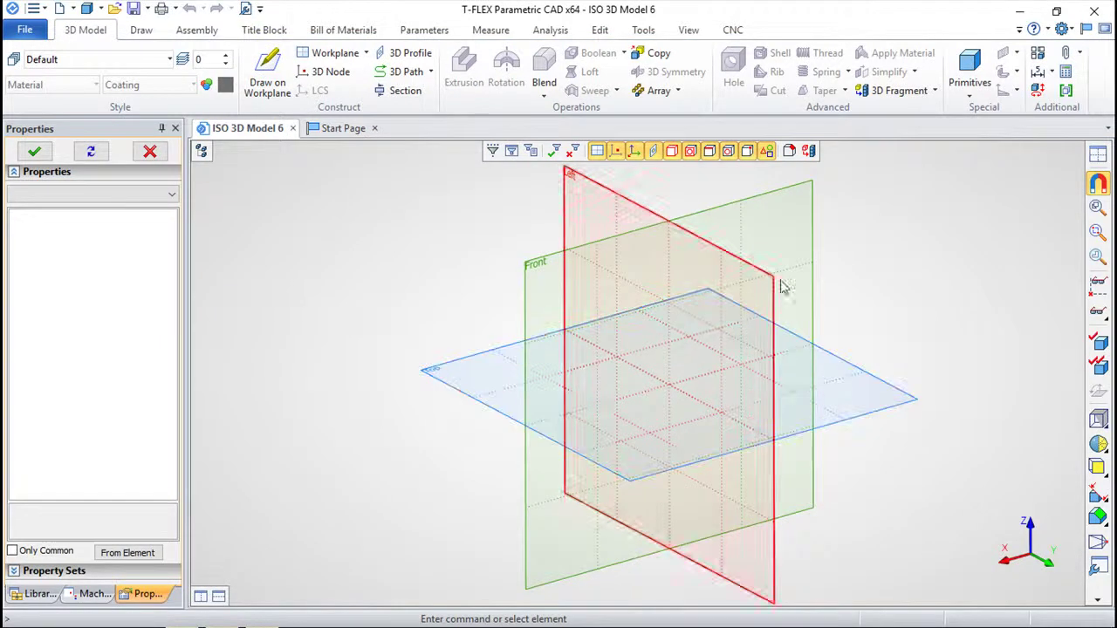
{"action": "left_click", "coordinate": [969, 68]}
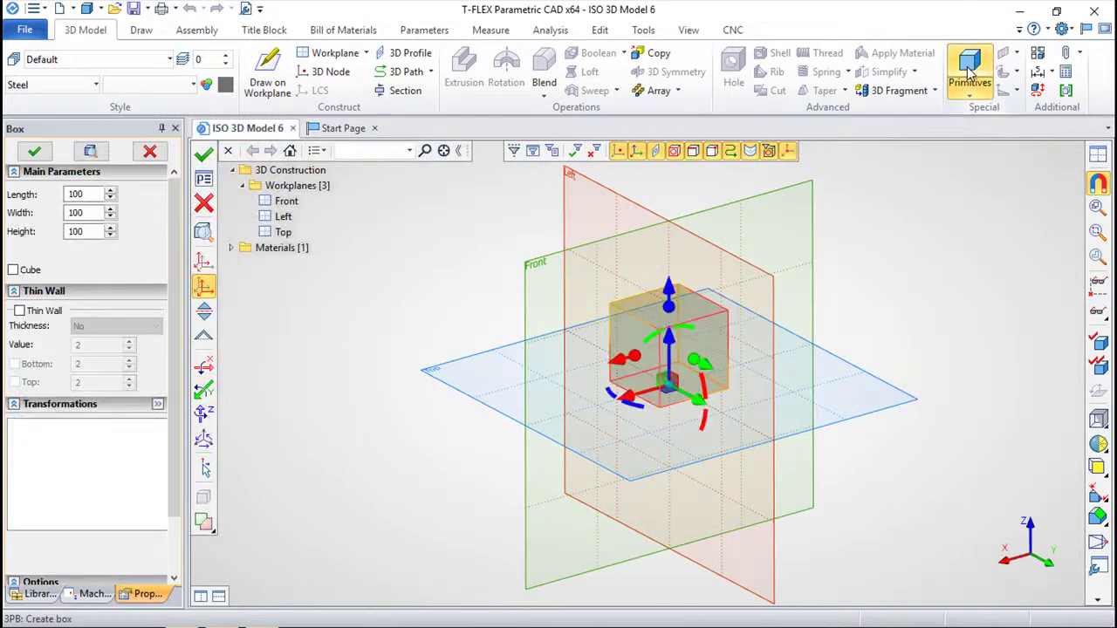
{"action": "left_click", "coordinate": [204, 153]}
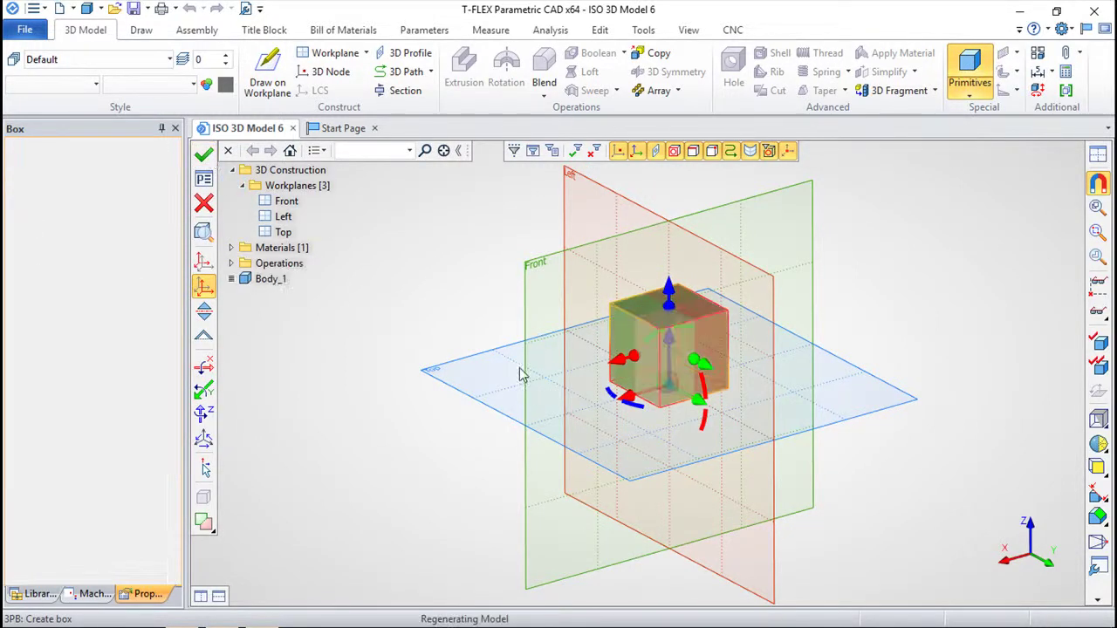
{"action": "scroll", "coordinate": [898, 341], "scroll_direction": "up", "scroll_amount": 2}
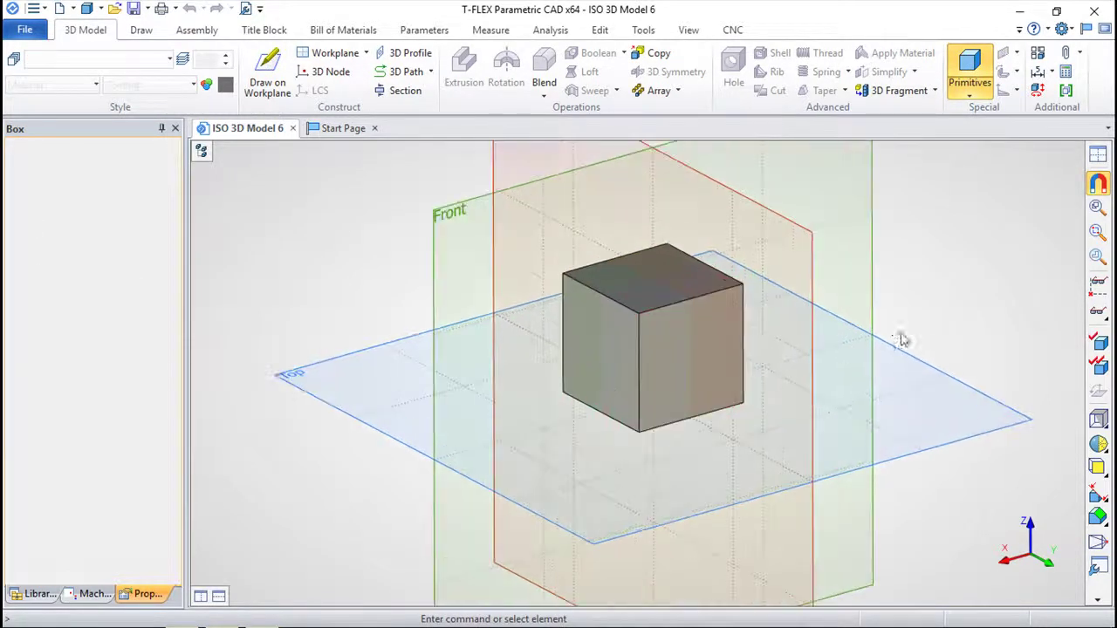
Construct a 3D profile from the box's side face lying nearest the viewer on the right, using face selection
{"action": "left_click", "coordinate": [400, 57]}
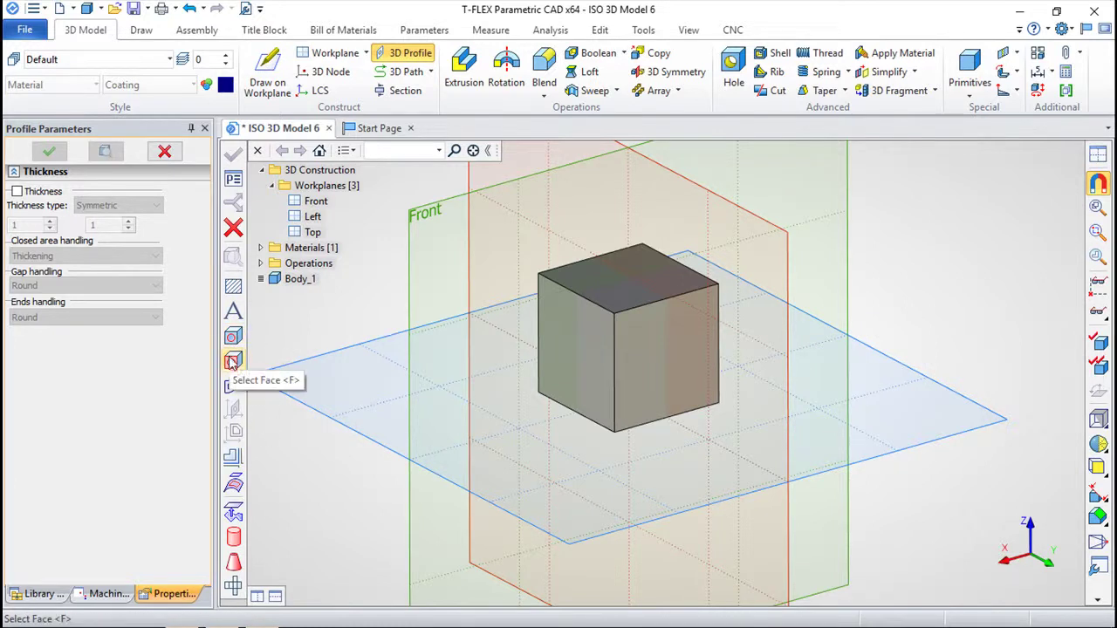
{"action": "left_click", "coordinate": [233, 363]}
{"action": "left_click", "coordinate": [663, 368]}
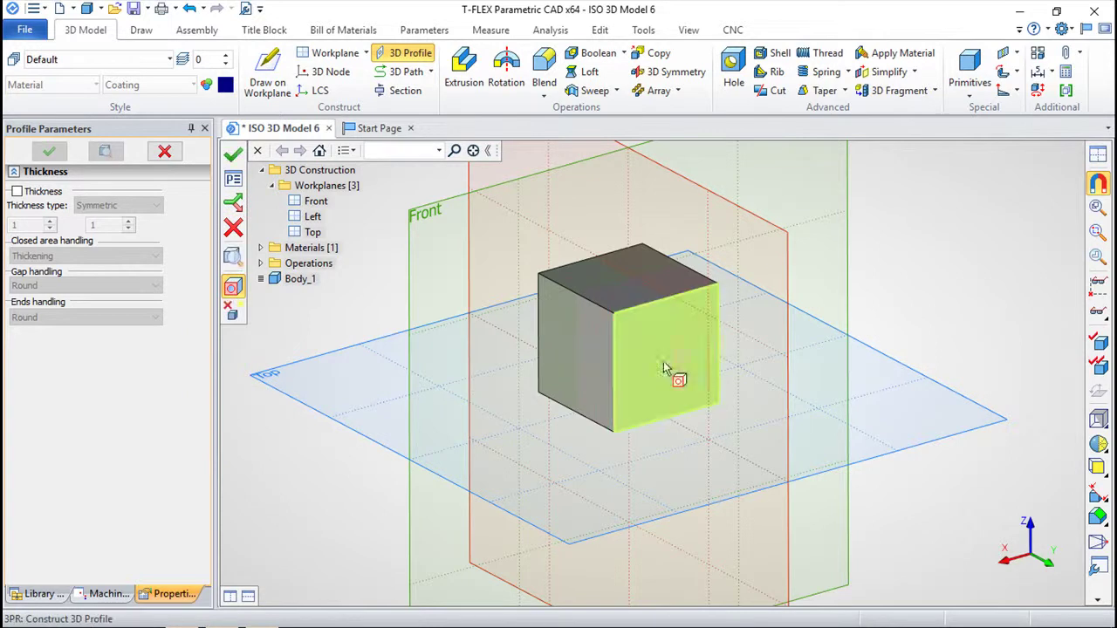
{"action": "key", "text": "ctrl+Return"}
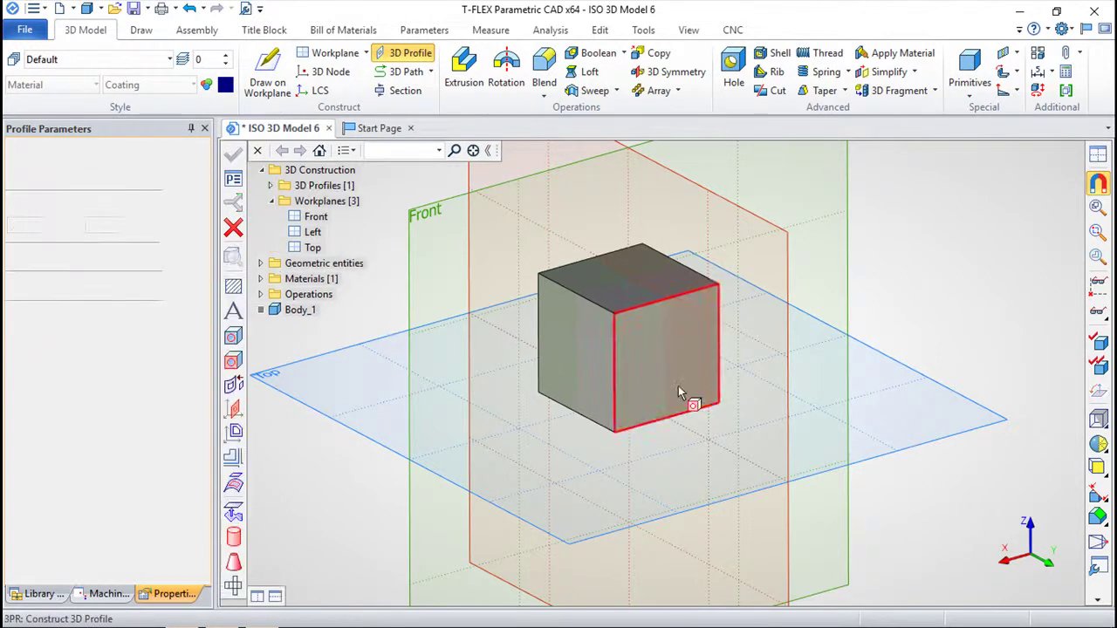
{"action": "scroll", "coordinate": [806, 483], "scroll_direction": "up", "scroll_amount": 3}
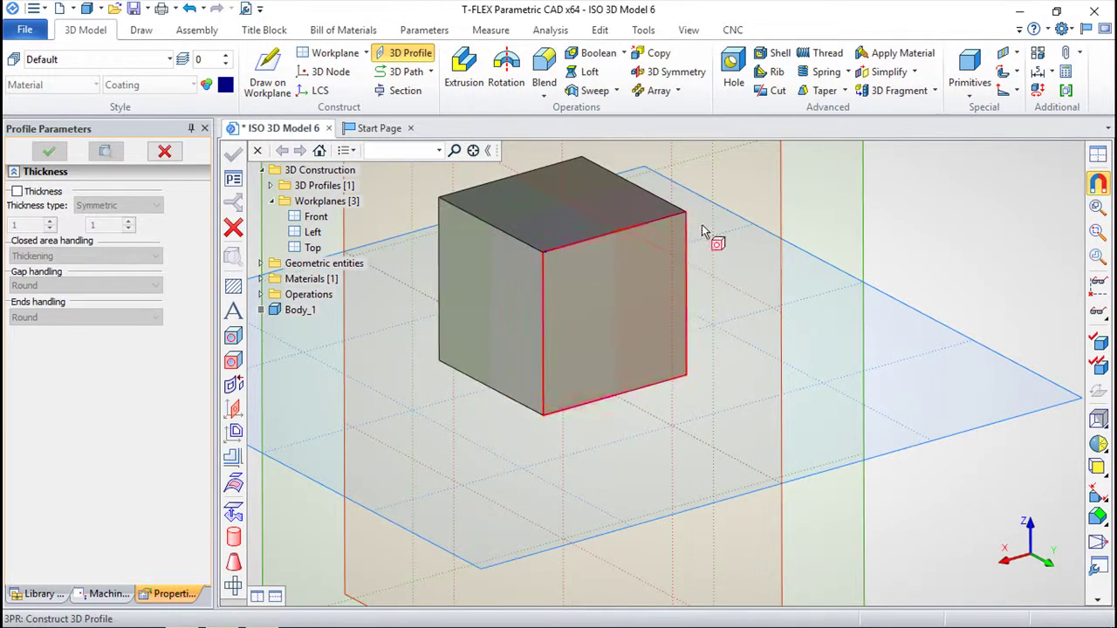
Abandon the extrusion of the face profile and undo that profile
{"action": "left_click", "coordinate": [463, 70]}
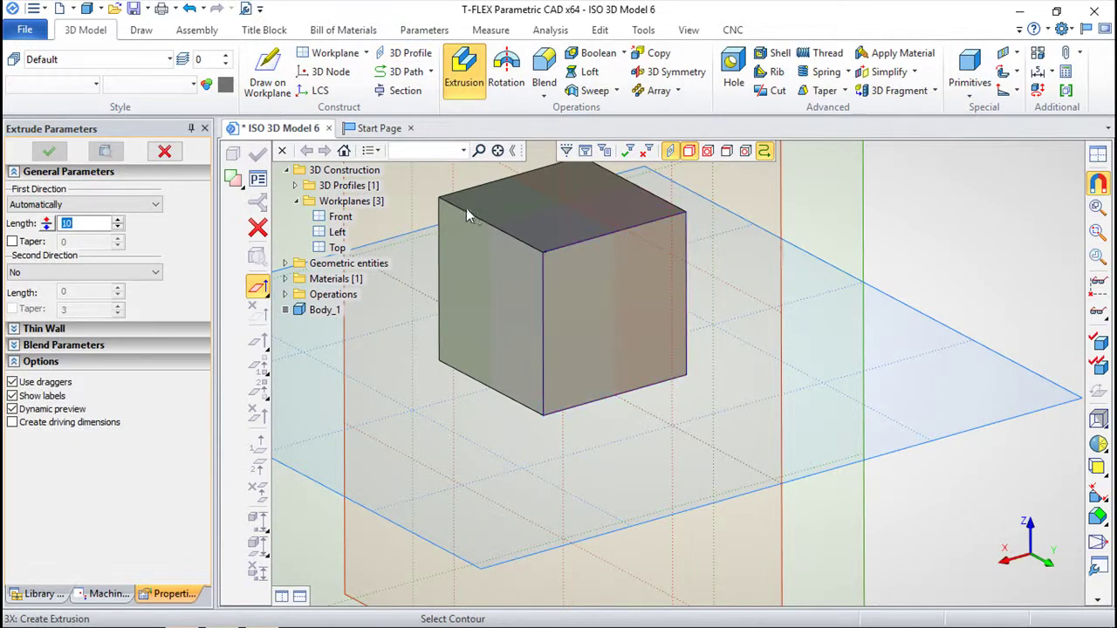
{"action": "key", "text": "Escape"}
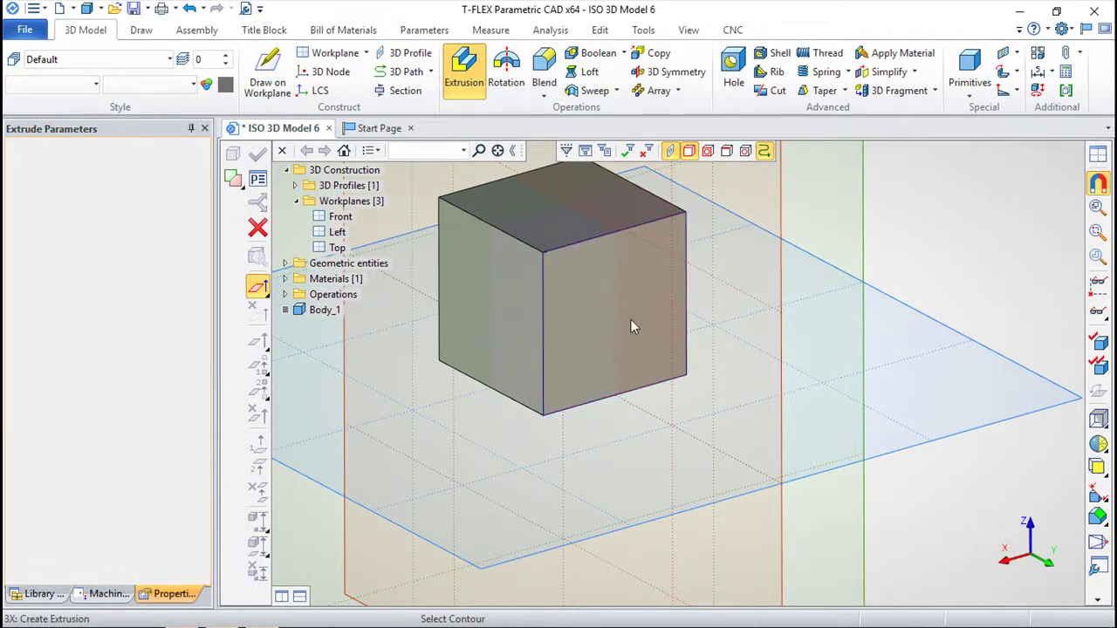
{"action": "left_click", "coordinate": [189, 8]}
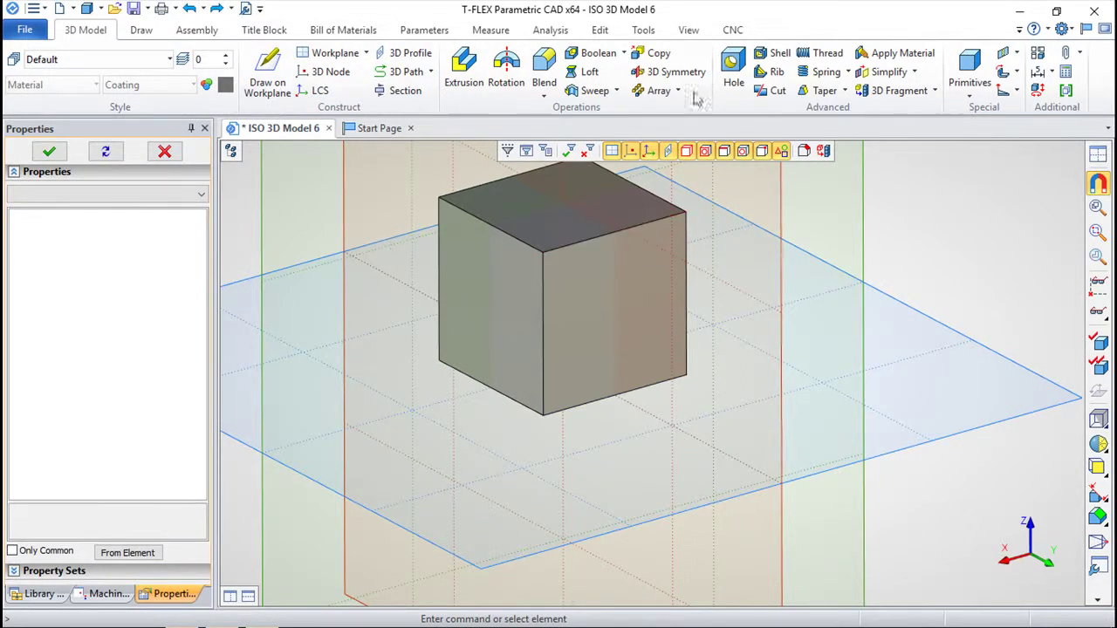
Construct a 3D node at the centre of the box's right-hand visible side face
{"action": "left_click", "coordinate": [329, 72]}
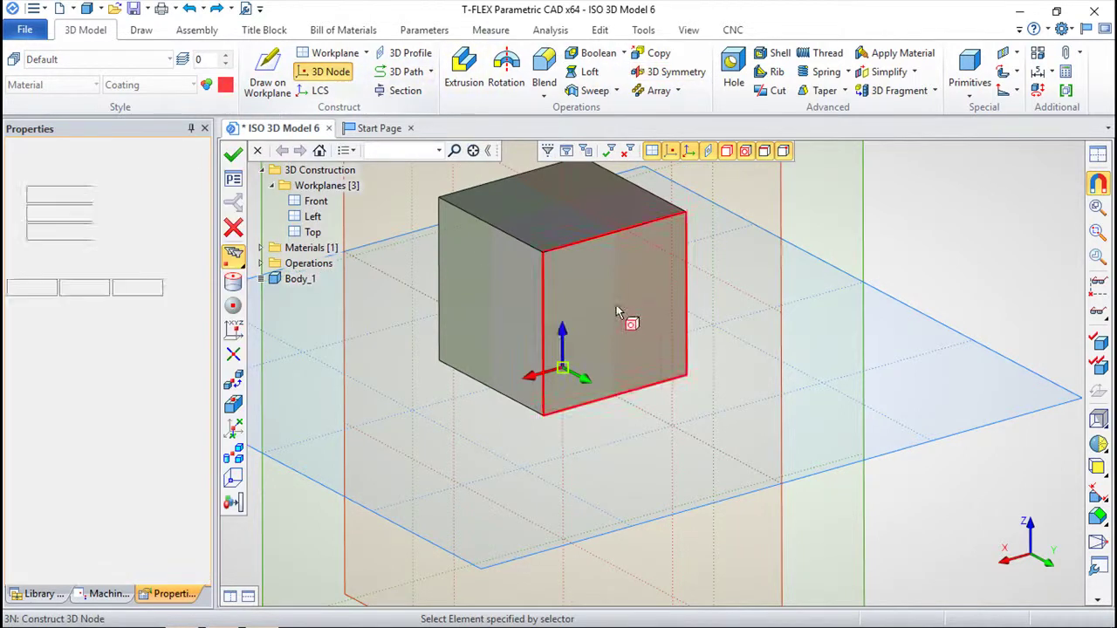
{"action": "left_click", "coordinate": [667, 377]}
{"action": "left_click", "coordinate": [678, 364]}
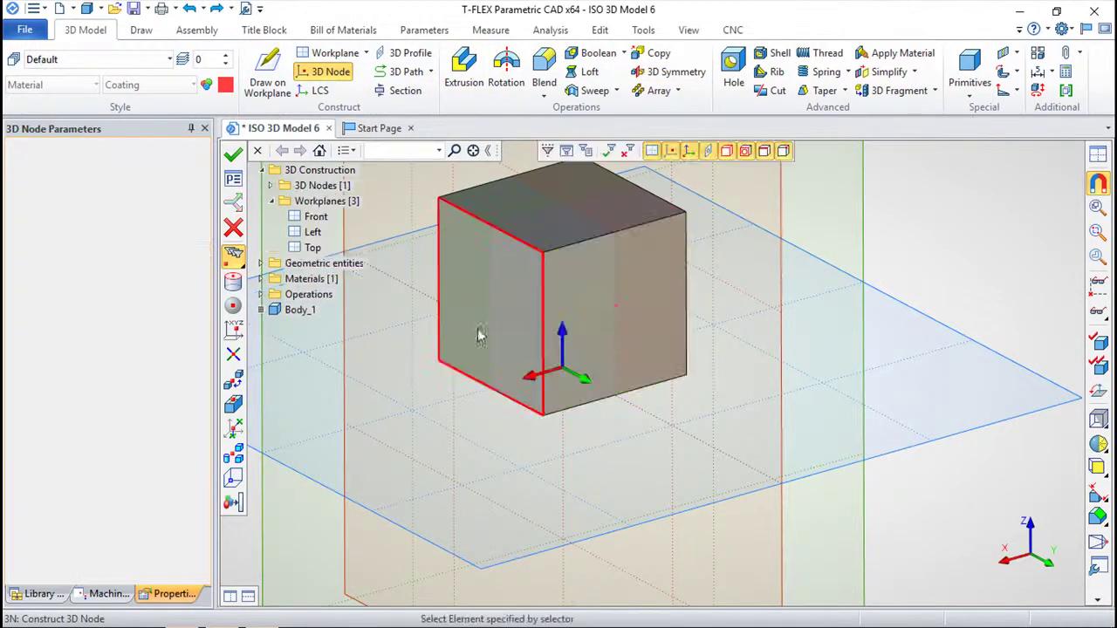
Drill a metric fastener hole through the box at the face-centre node, enlarging its diameter
{"action": "left_click", "coordinate": [617, 308]}
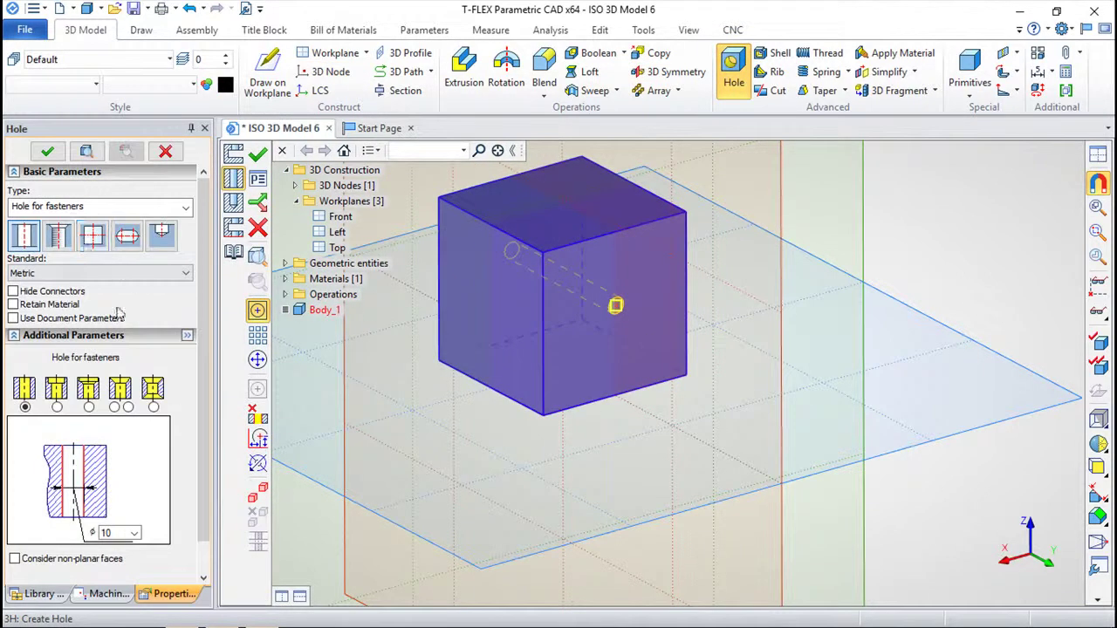
{"action": "double_click", "coordinate": [123, 532]}
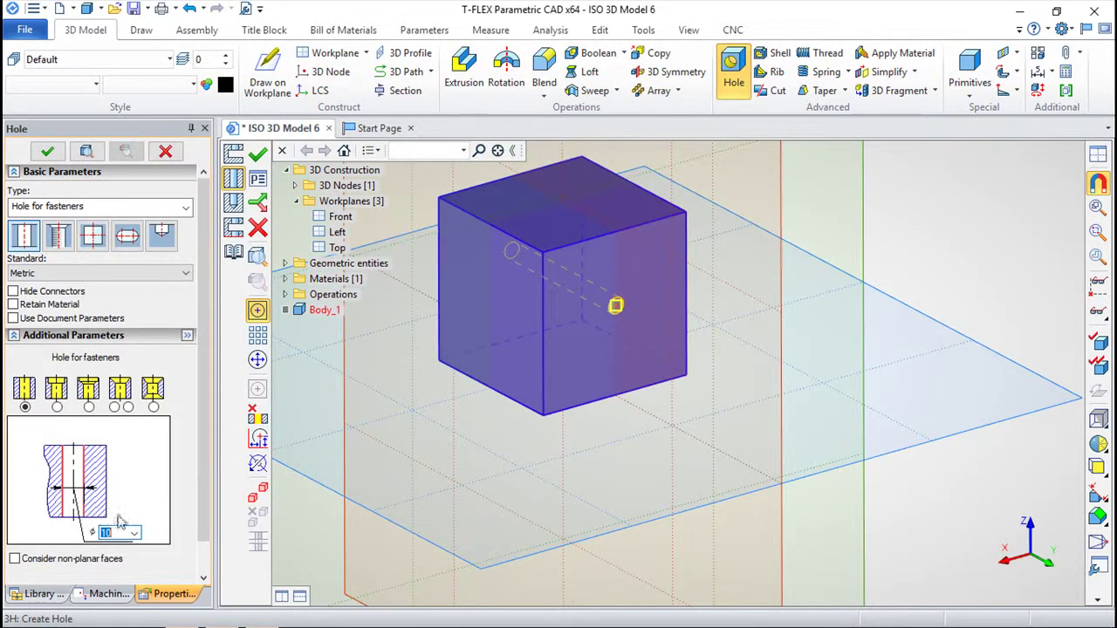
{"action": "left_click", "coordinate": [257, 156]}
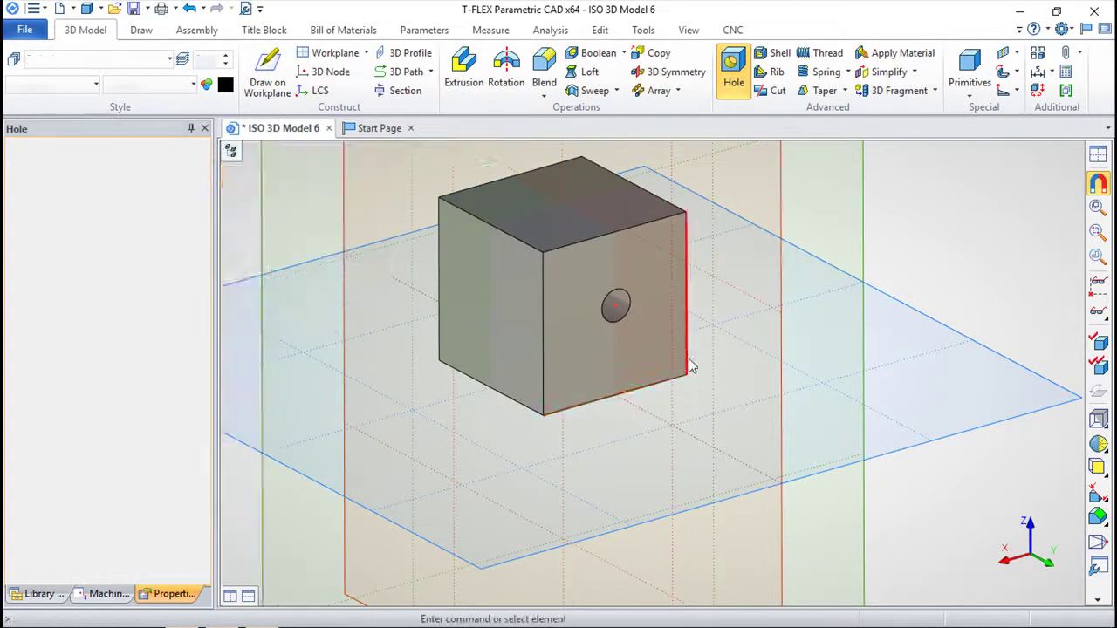
{"action": "left_click", "coordinate": [411, 54]}
{"action": "left_click", "coordinate": [411, 55]}
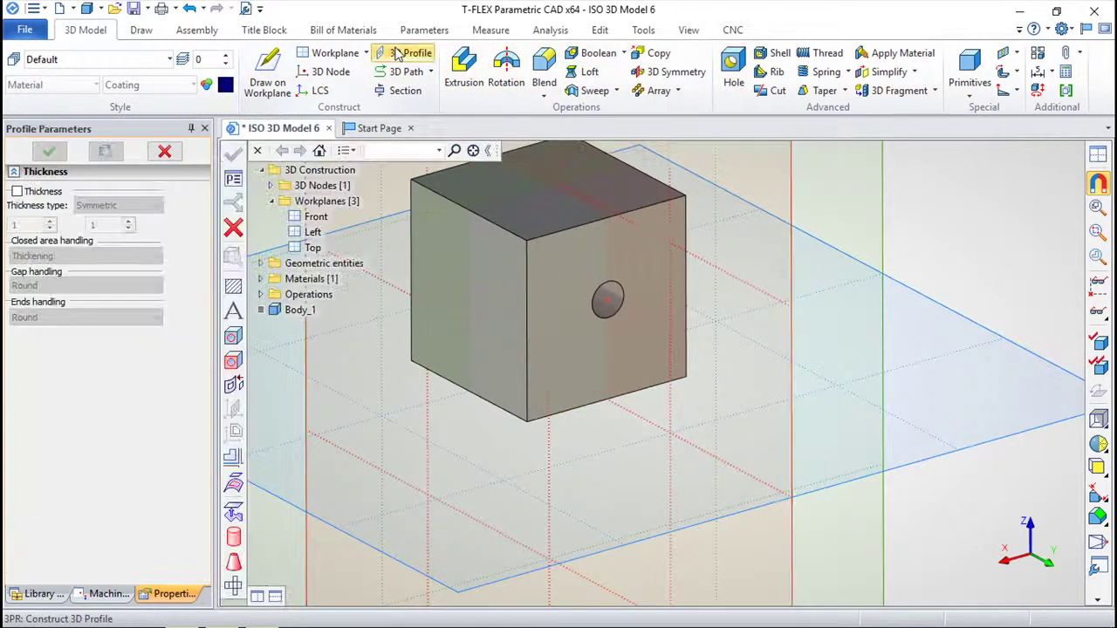
{"action": "left_click", "coordinate": [233, 361]}
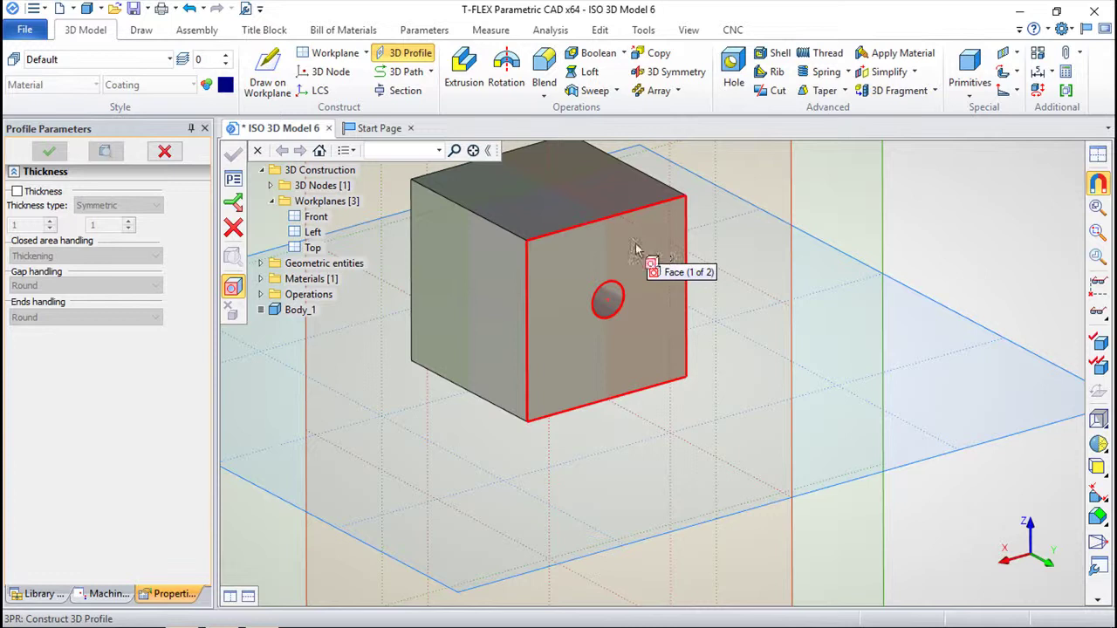
{"action": "left_click", "coordinate": [233, 228]}
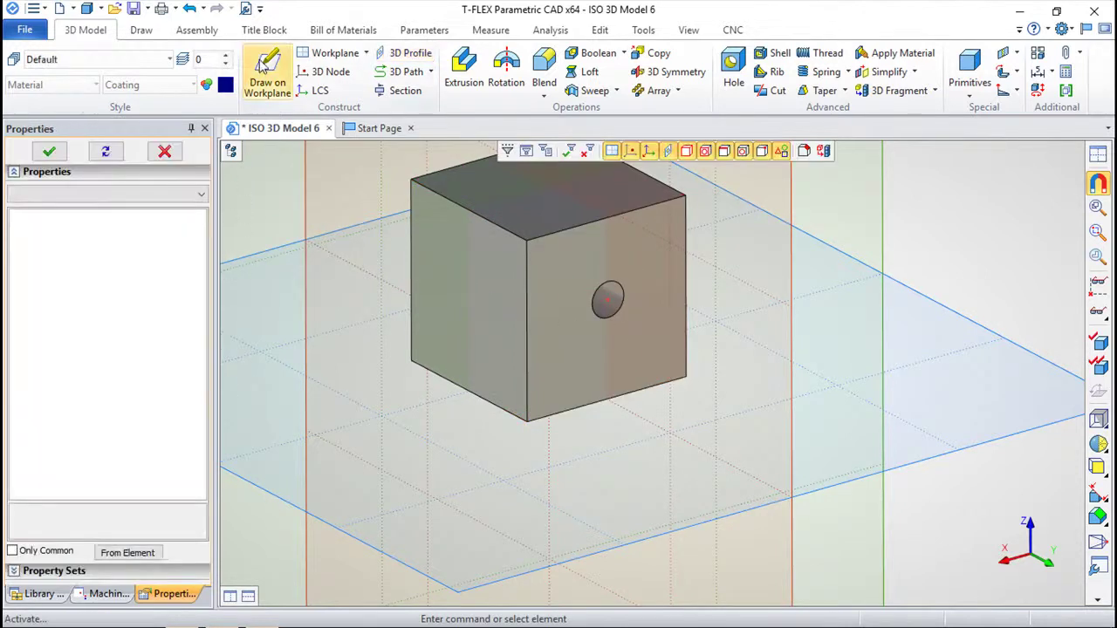
Try a 3D profile from the contours of the pierced face, and undo back to the plain box without hole or node
{"action": "left_click", "coordinate": [407, 52]}
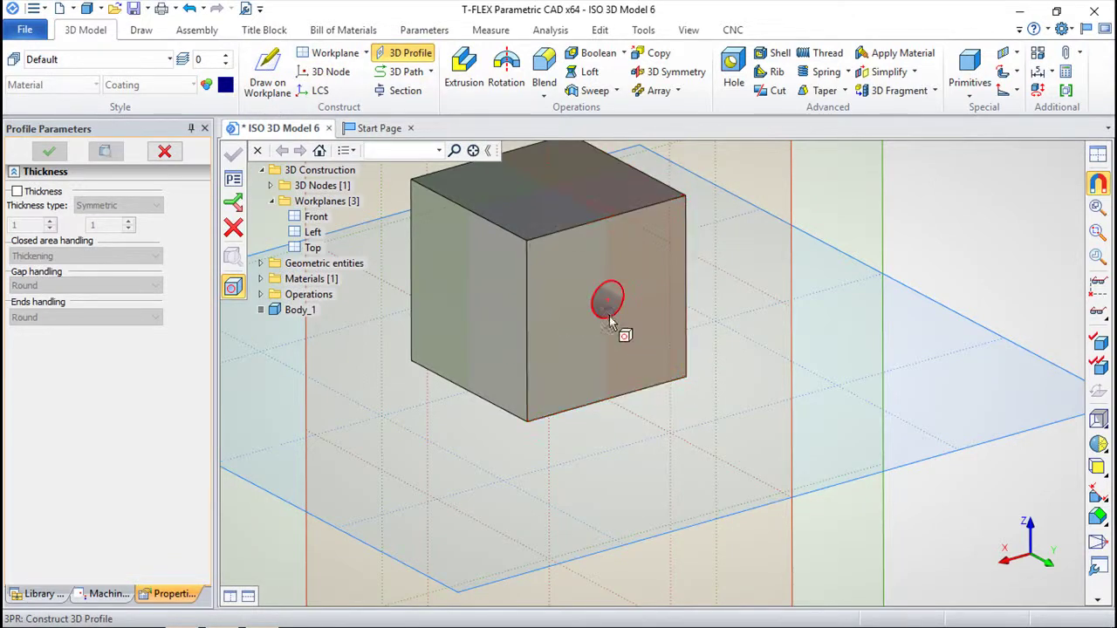
{"action": "left_click", "coordinate": [561, 392]}
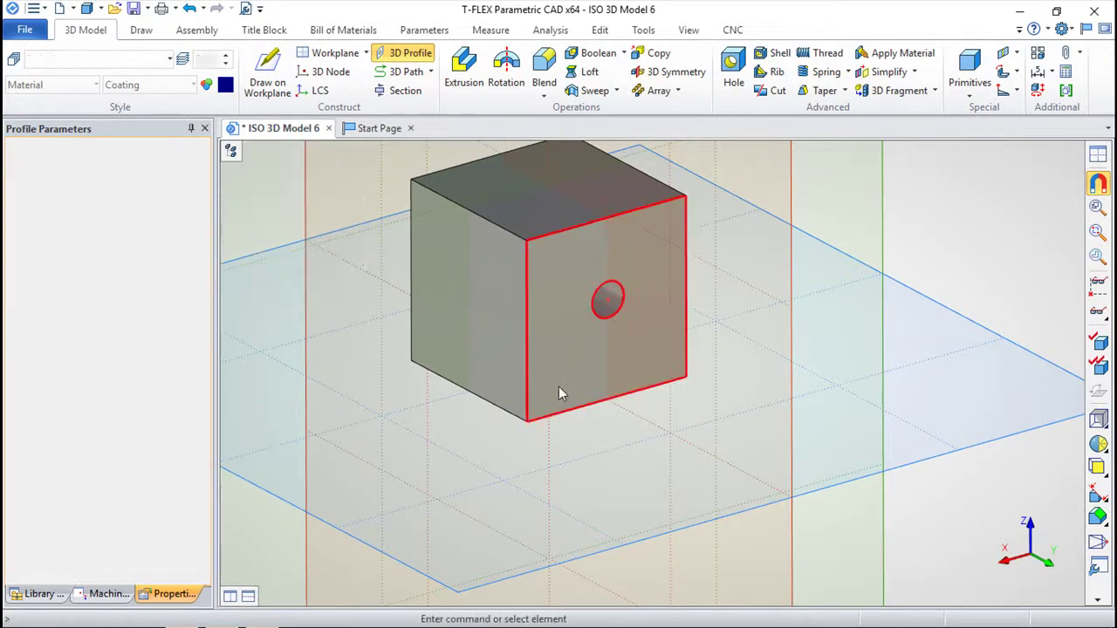
{"action": "left_click", "coordinate": [188, 9]}
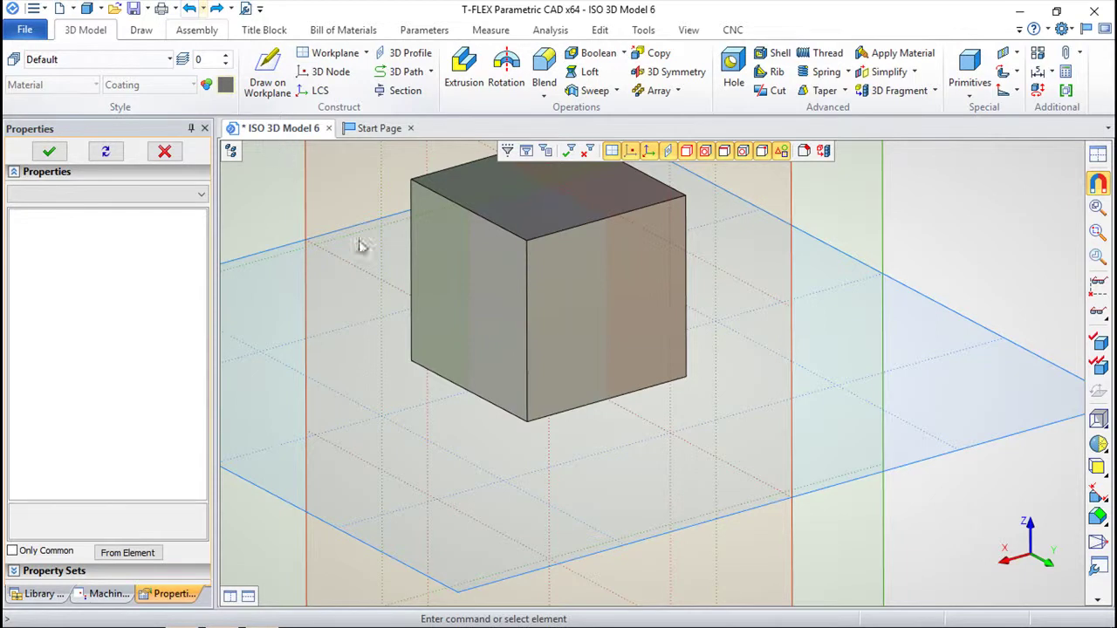
{"action": "scroll", "coordinate": [477, 375], "scroll_direction": "down", "scroll_amount": 2}
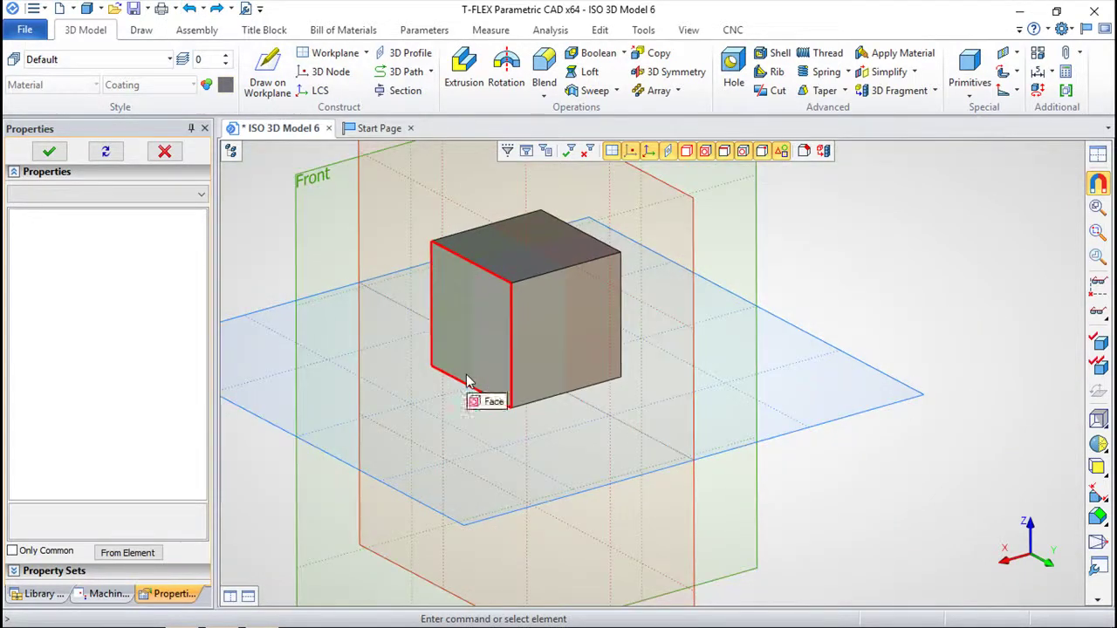
Construct a workplane through the box's front vertical edge, rotated to an angle of 45
{"action": "right_click_drag", "start_coordinate": [573, 424], "coordinate": [876, 478]}
{"action": "right_click_drag", "start_coordinate": [705, 436], "coordinate": [646, 432]}
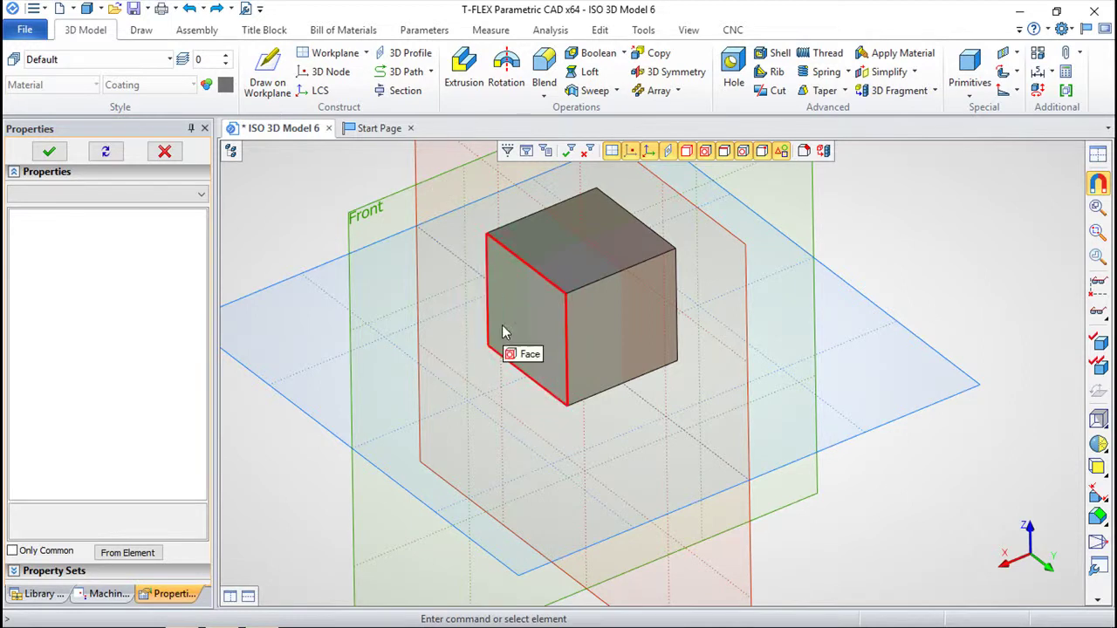
{"action": "mouse_move", "coordinate": [743, 396]}
{"action": "right_mouse_down"}
{"action": "mouse_move", "coordinate": [773, 419]}
{"action": "mouse_move", "coordinate": [760, 410]}
{"action": "right_mouse_up"}
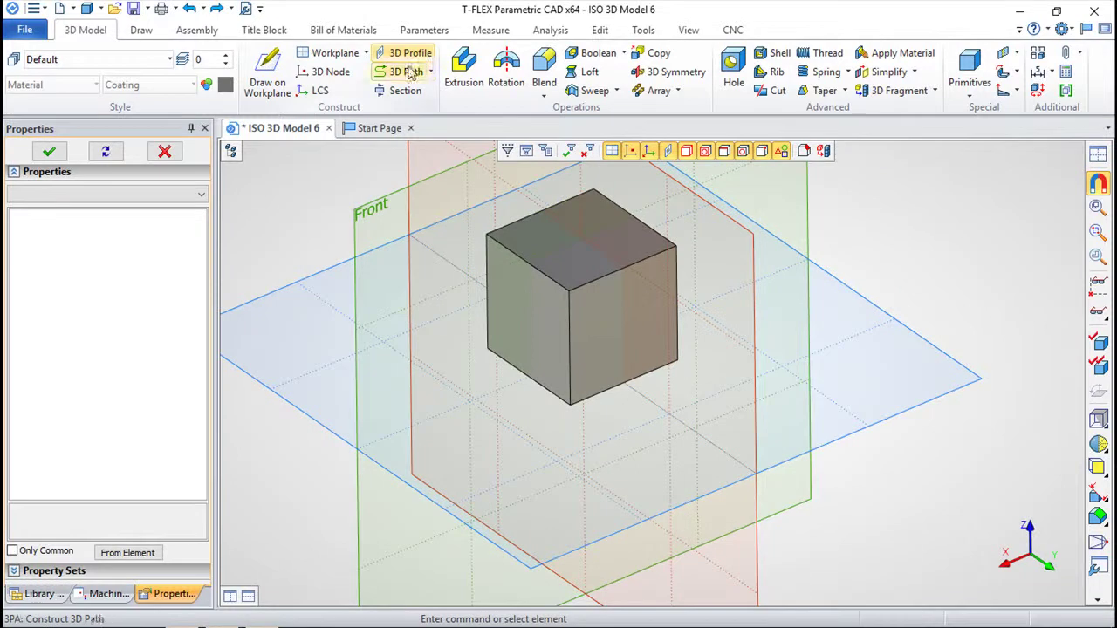
{"action": "left_click", "coordinate": [332, 52]}
{"action": "left_click", "coordinate": [569, 405]}
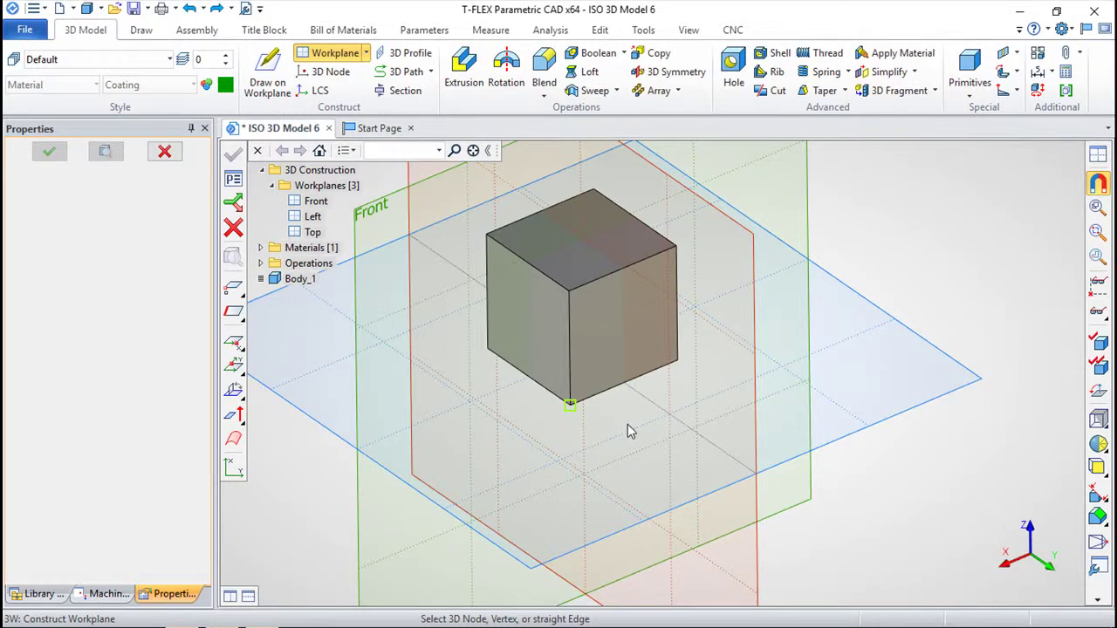
{"action": "left_click", "coordinate": [571, 293]}
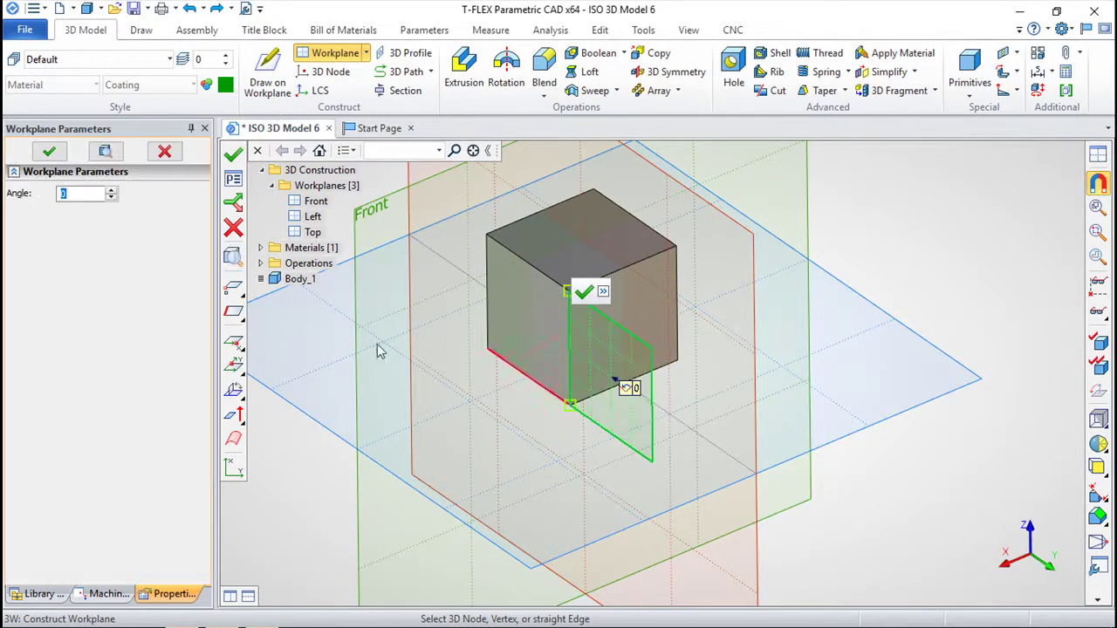
{"action": "type", "text": "45"}
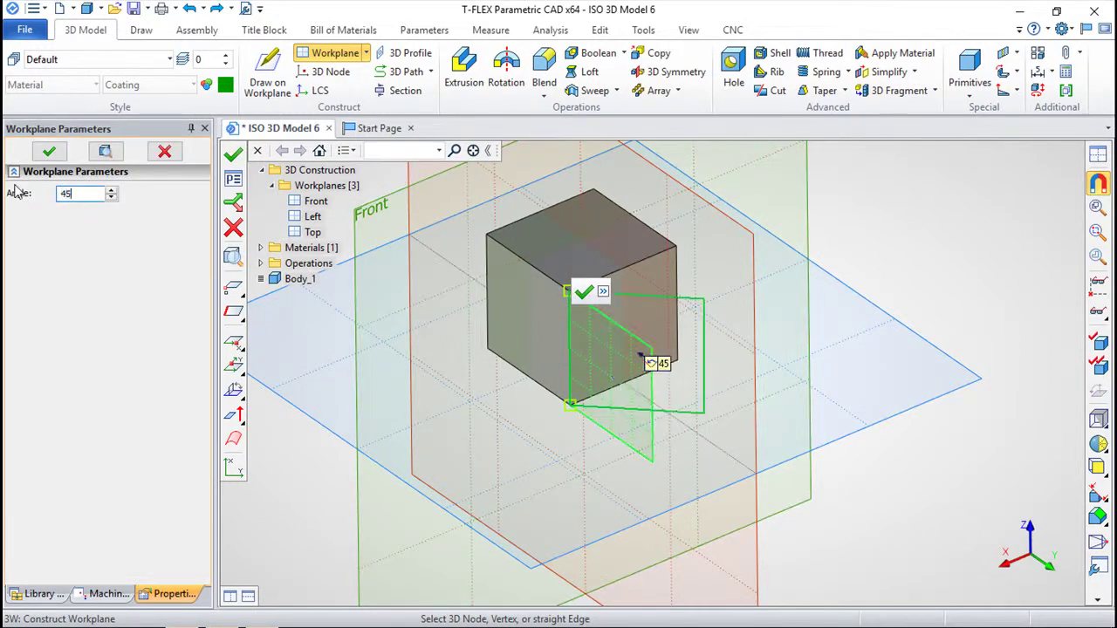
{"action": "key", "text": "Return"}
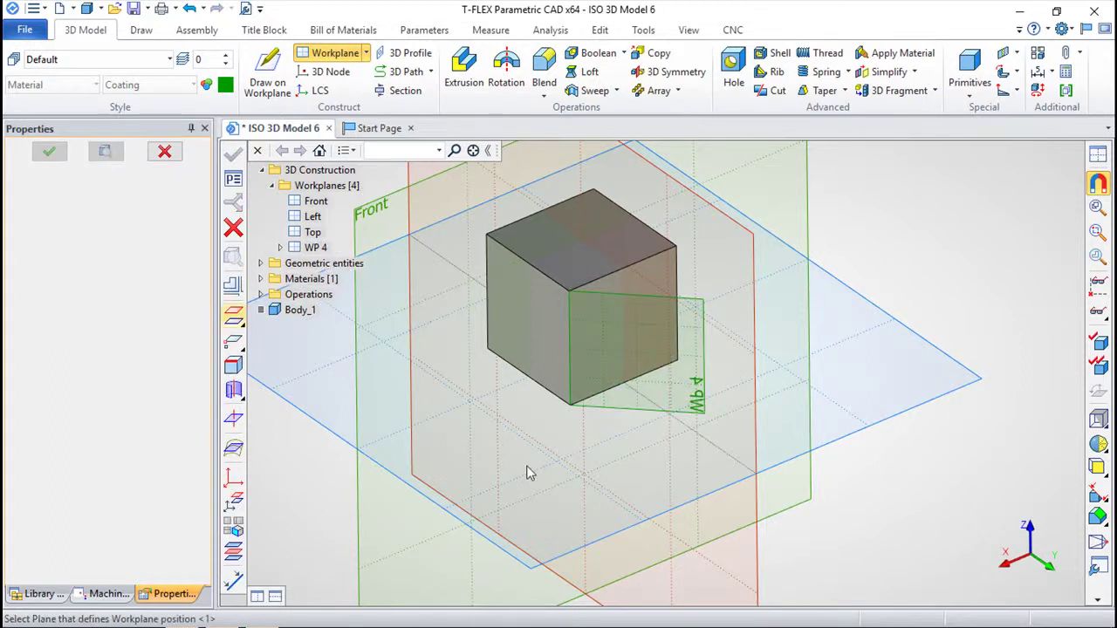
{"action": "scroll", "coordinate": [556, 452], "scroll_direction": "down", "scroll_amount": 1}
{"action": "left_click_drag", "start_coordinate": [563, 496], "coordinate": [774, 498]}
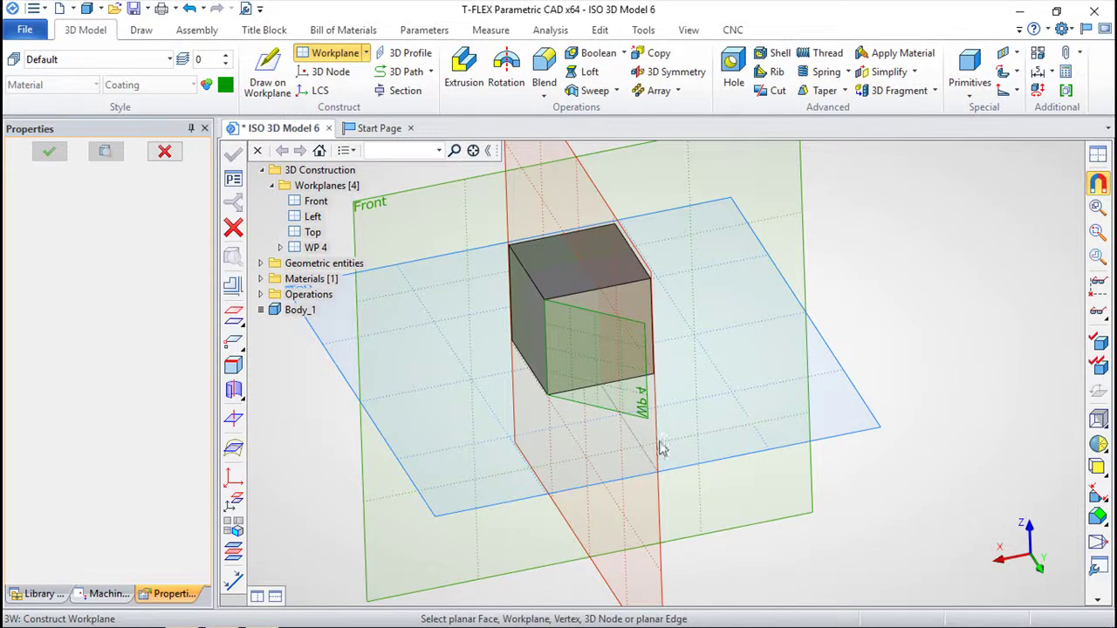
{"action": "key", "text": "Escape"}
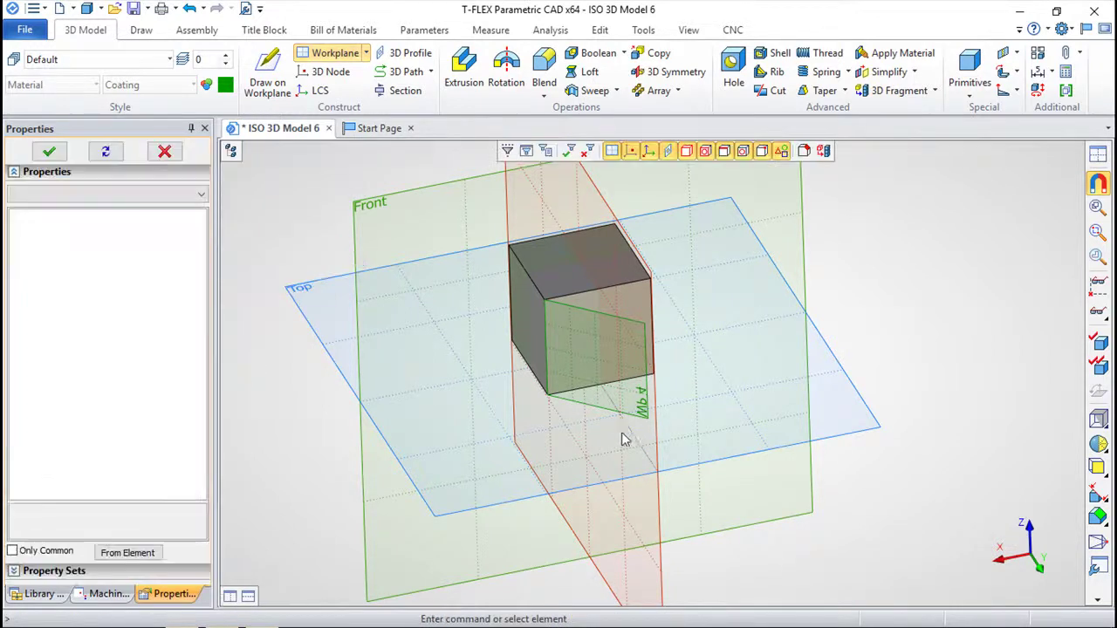
Create a parallel copy of the angled workplane, offset away from the box
{"action": "left_click", "coordinate": [625, 421]}
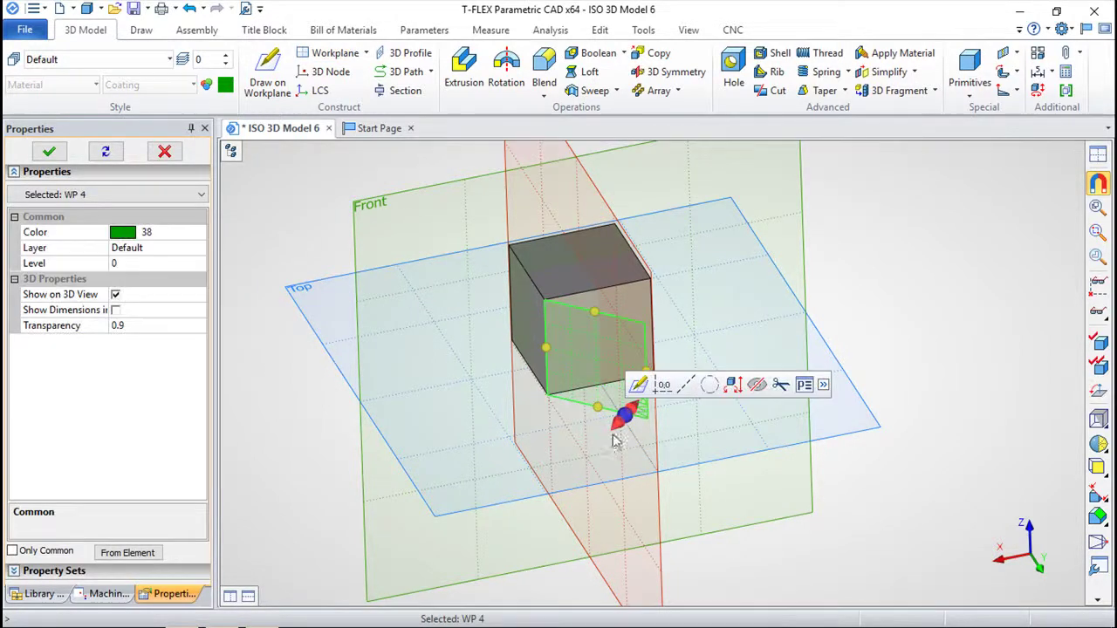
{"action": "left_click_drag", "start_coordinate": [623, 416], "coordinate": [491, 525]}
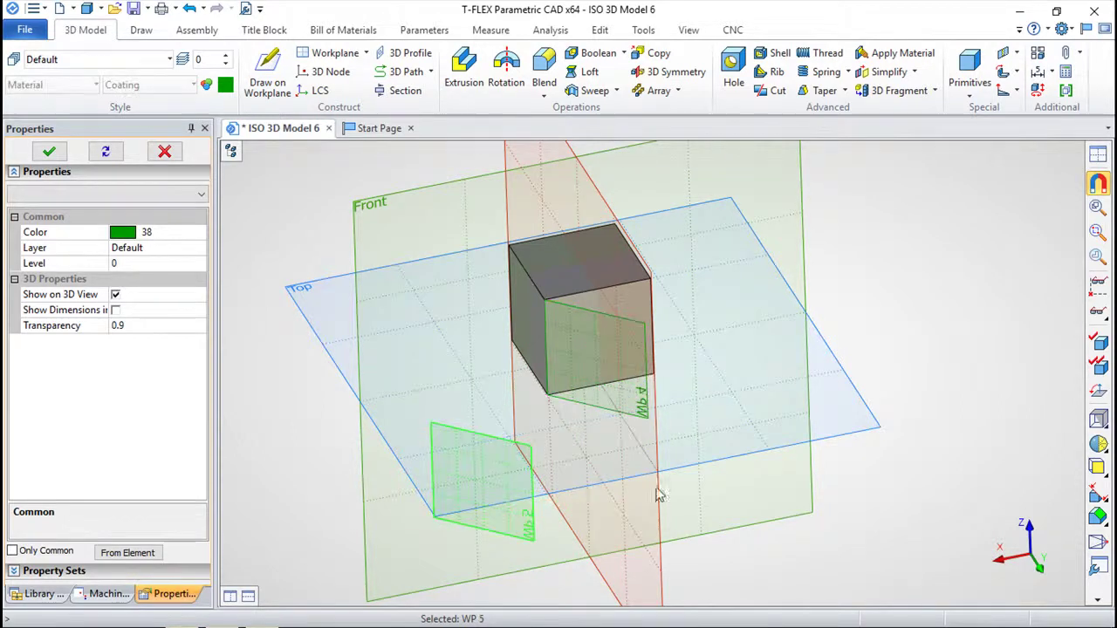
{"action": "left_click", "coordinate": [707, 486]}
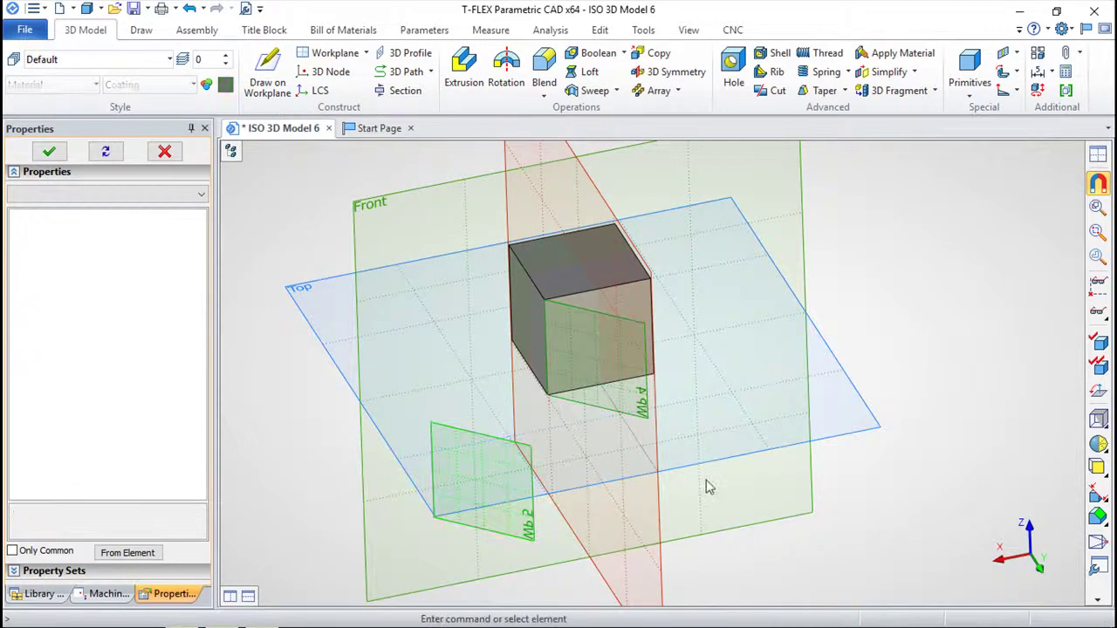
Sketch a circle on the offset workplane, centred at about X 52, Y 55, and finish drawing on the workplane
{"action": "right_click", "coordinate": [493, 447]}
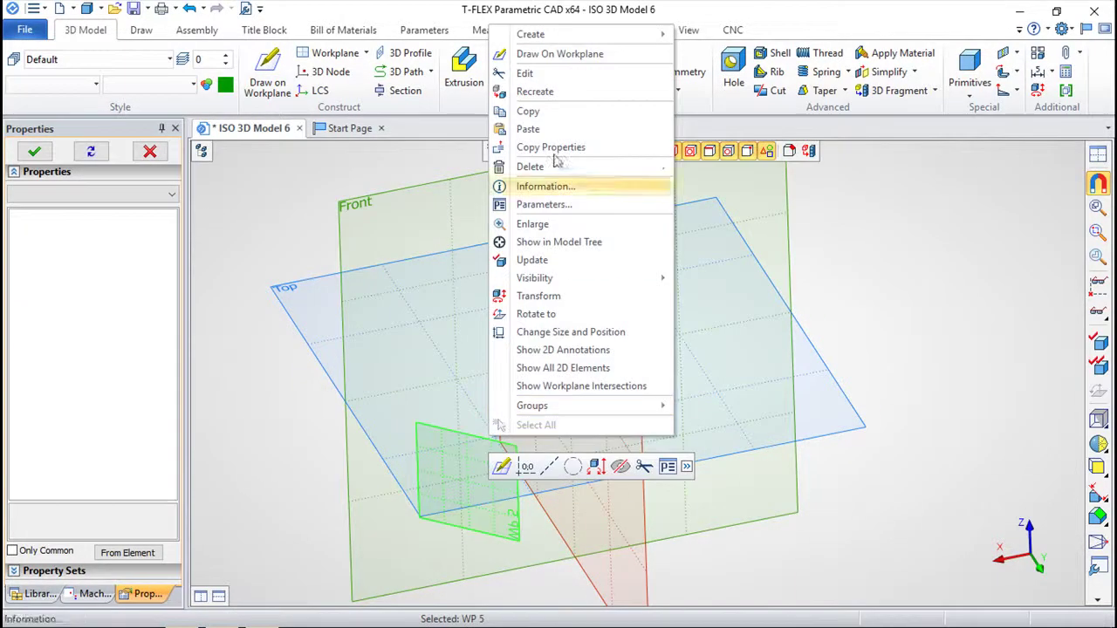
{"action": "left_click", "coordinate": [550, 53]}
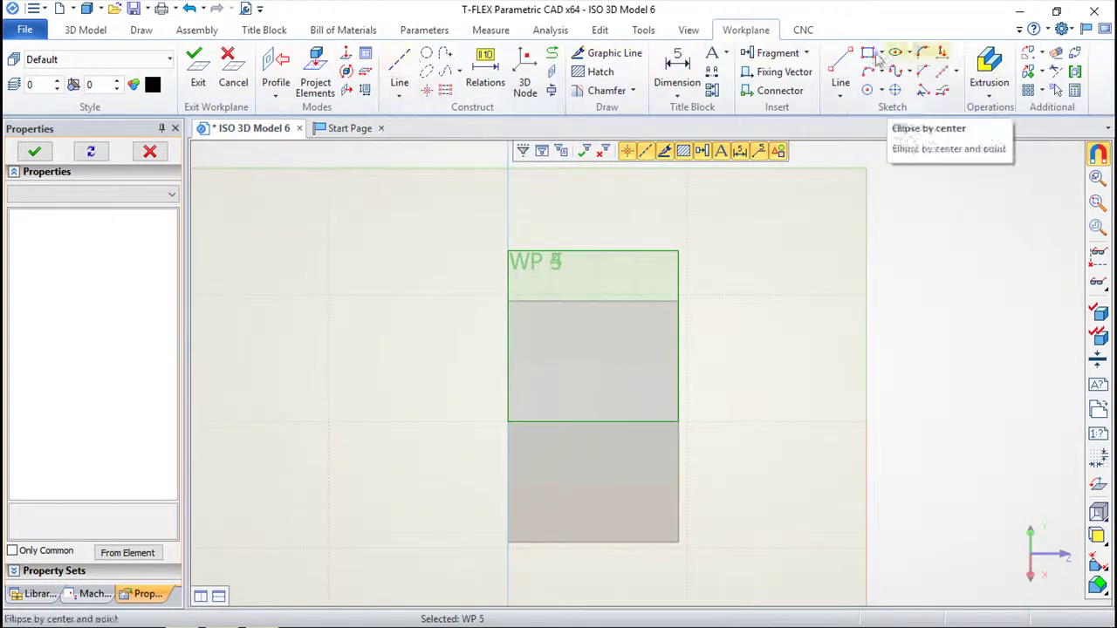
{"action": "left_click", "coordinate": [866, 90]}
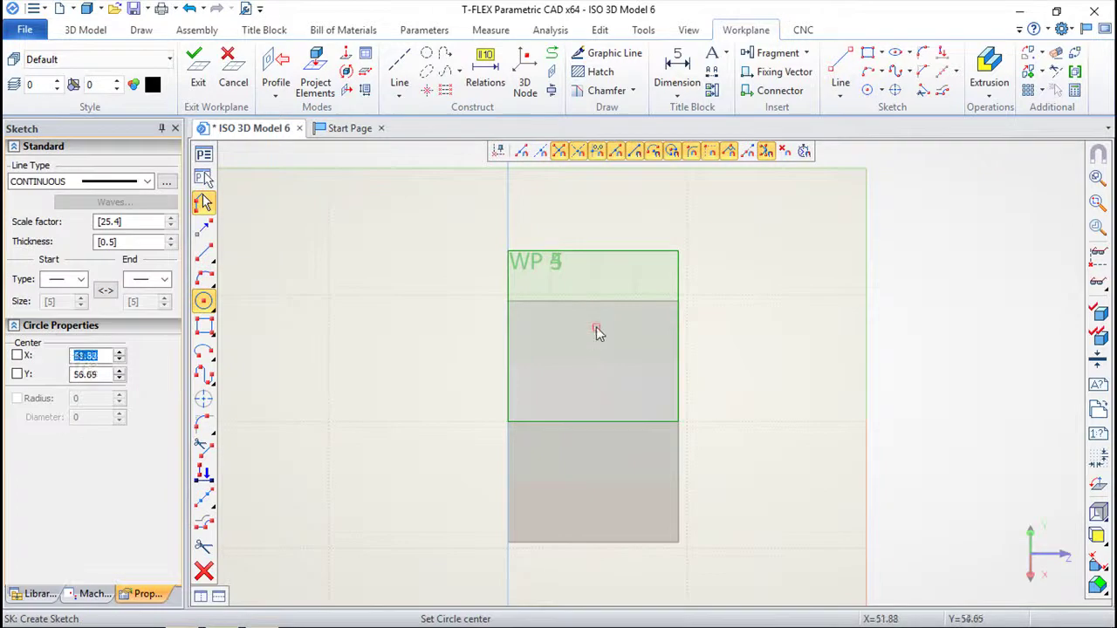
{"action": "left_click", "coordinate": [595, 327]}
{"action": "left_click", "coordinate": [602, 371]}
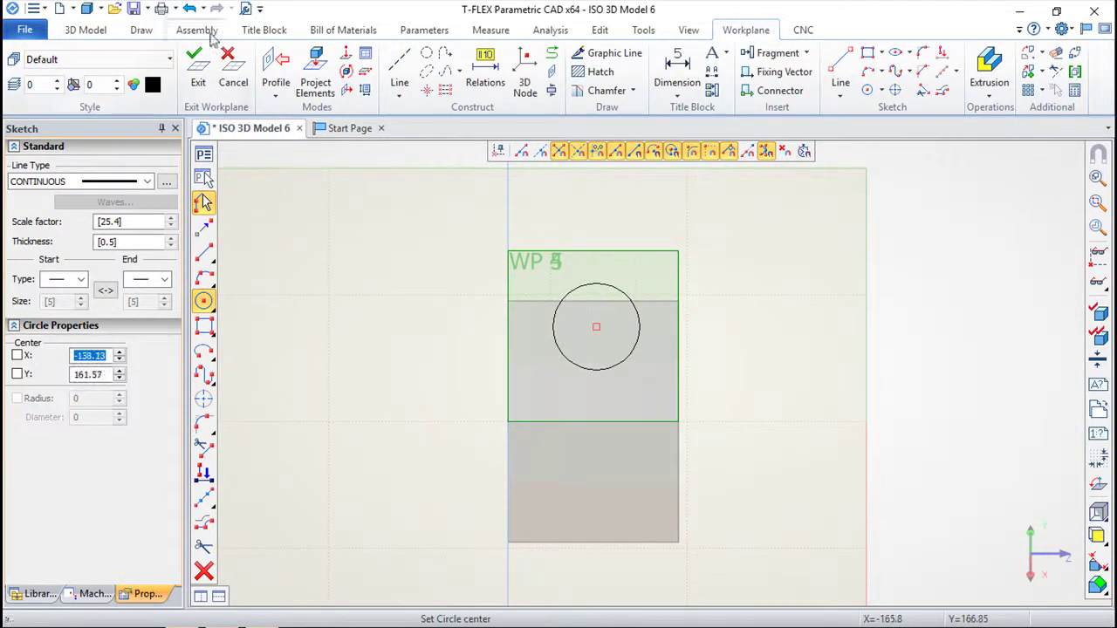
{"action": "left_click", "coordinate": [198, 74]}
{"action": "left_click_drag", "start_coordinate": [663, 406], "coordinate": [701, 376]}
{"action": "left_click_drag", "start_coordinate": [560, 463], "coordinate": [587, 465]}
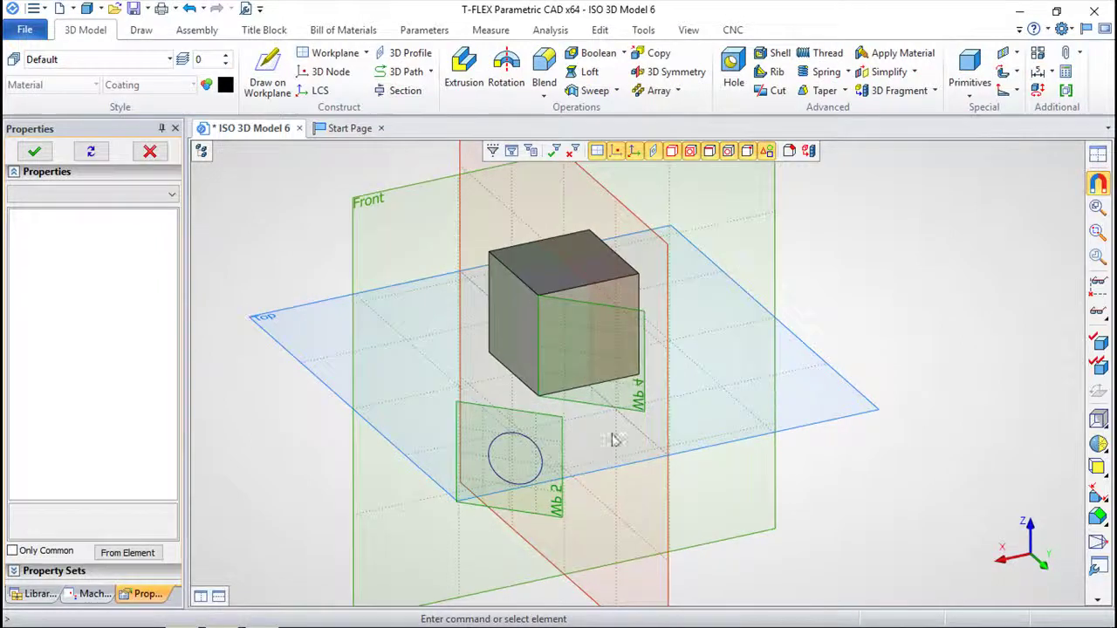
Construct 3D nodes at the circle's centre and on the box's right-hand visible face at offsets of about 47.5 and 54.2
{"action": "scroll", "coordinate": [633, 436], "scroll_direction": "up", "scroll_amount": 3}
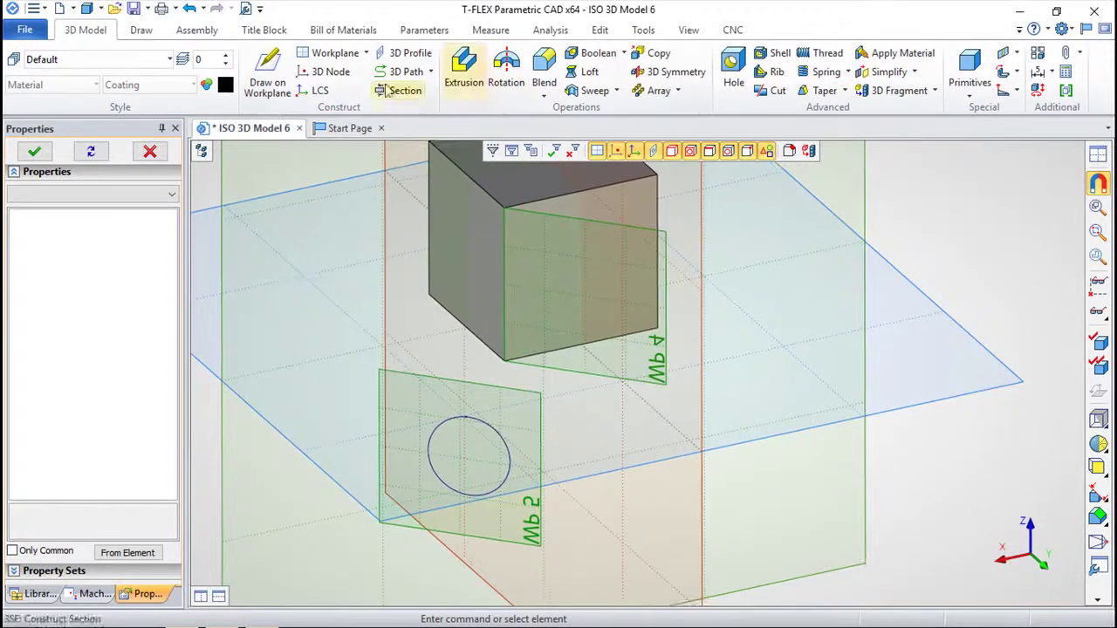
{"action": "left_click", "coordinate": [325, 72]}
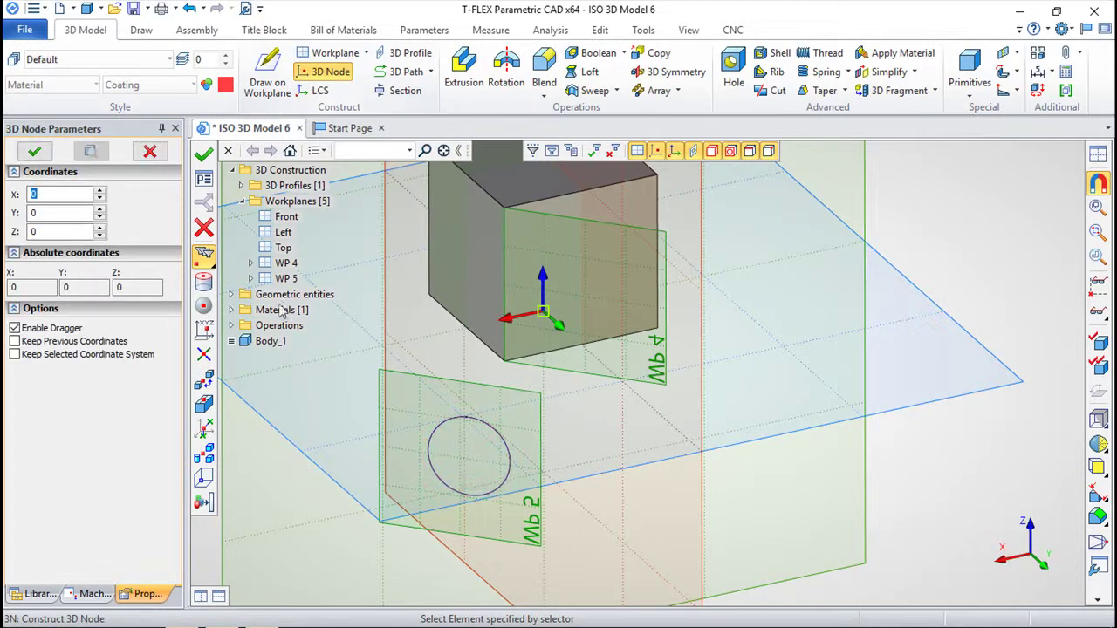
{"action": "left_click", "coordinate": [516, 461]}
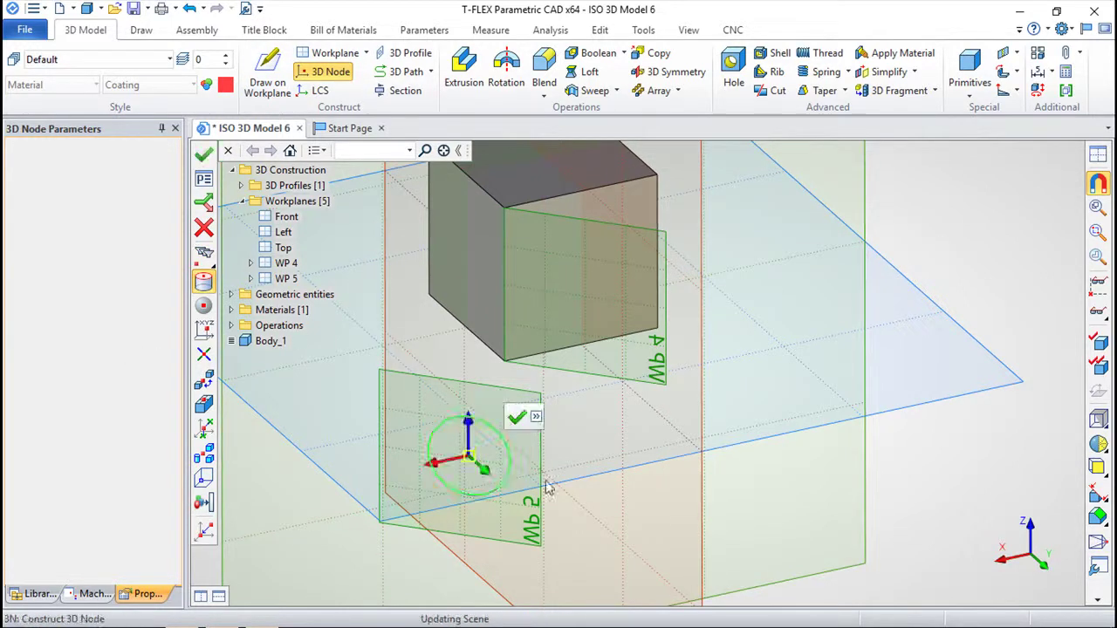
{"action": "left_click", "coordinate": [516, 417]}
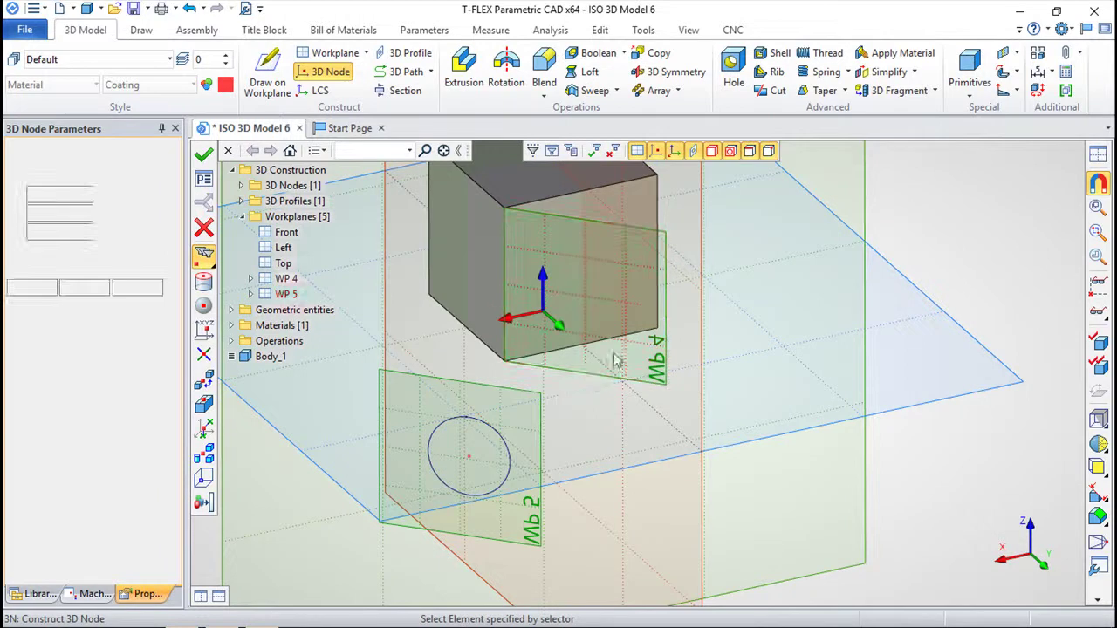
{"action": "left_click", "coordinate": [588, 271]}
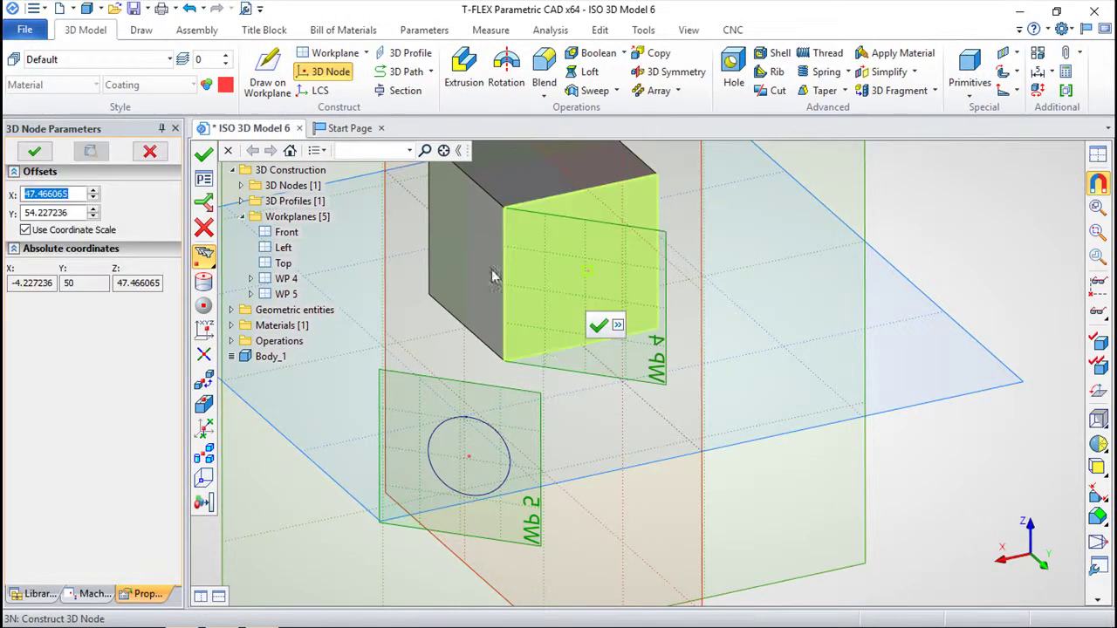
{"action": "left_click", "coordinate": [598, 330]}
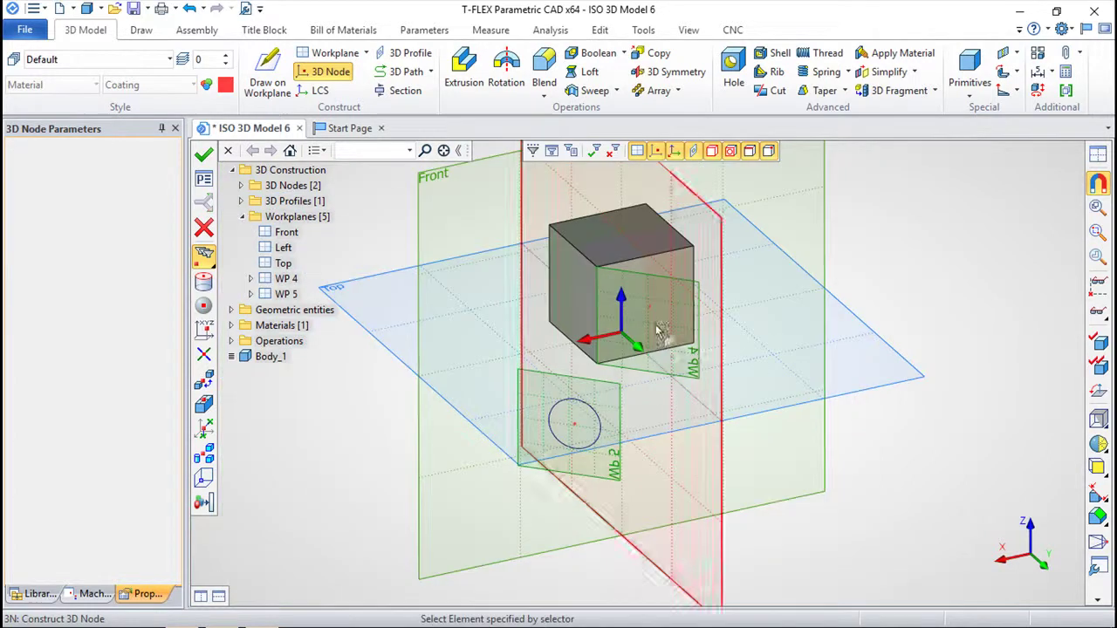
{"action": "mouse_move", "coordinate": [768, 437]}
{"action": "left_mouse_down"}
{"action": "mouse_move", "coordinate": [795, 427]}
{"action": "mouse_move", "coordinate": [779, 426]}
{"action": "left_mouse_up"}
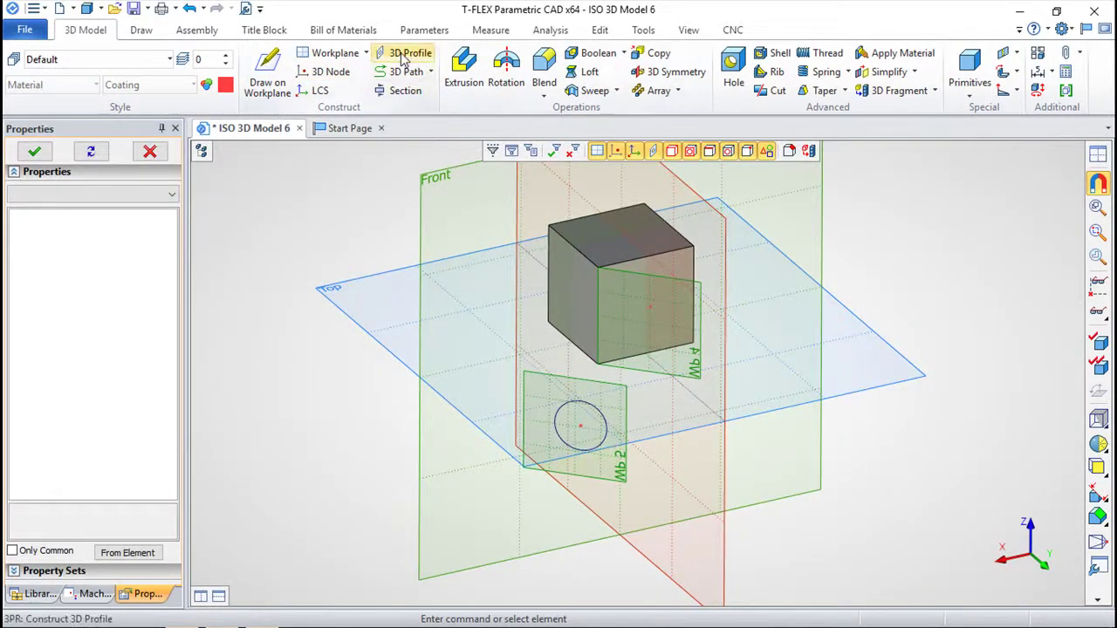
Create a 3D profile by projecting the circle onto the box's right-hand visible face along the direction between the two nodes
{"action": "left_click", "coordinate": [404, 52]}
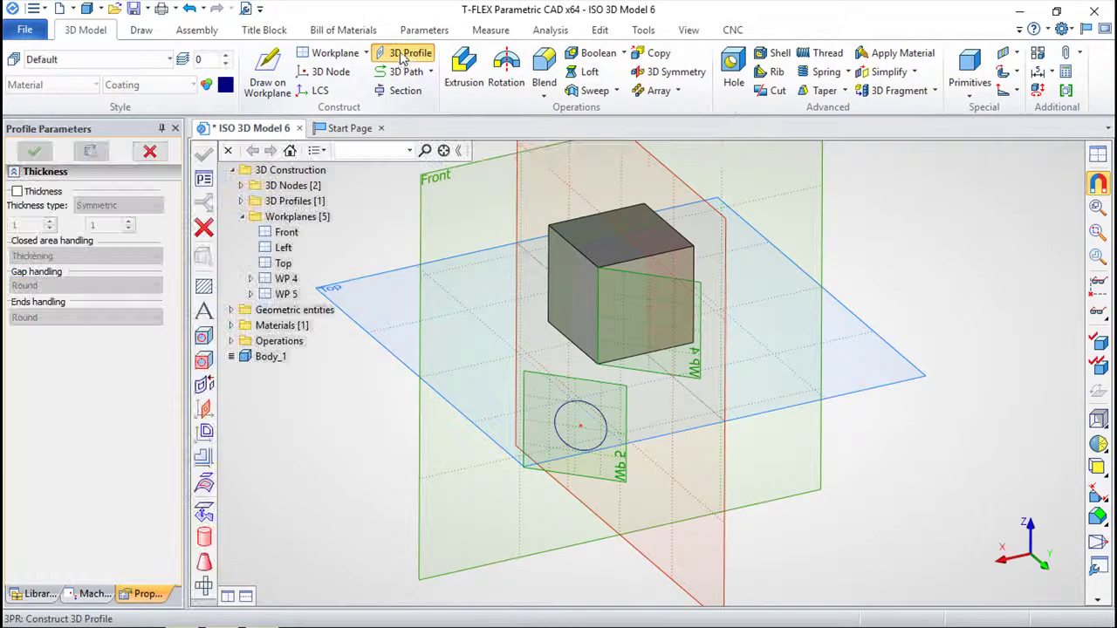
{"action": "left_click", "coordinate": [207, 385]}
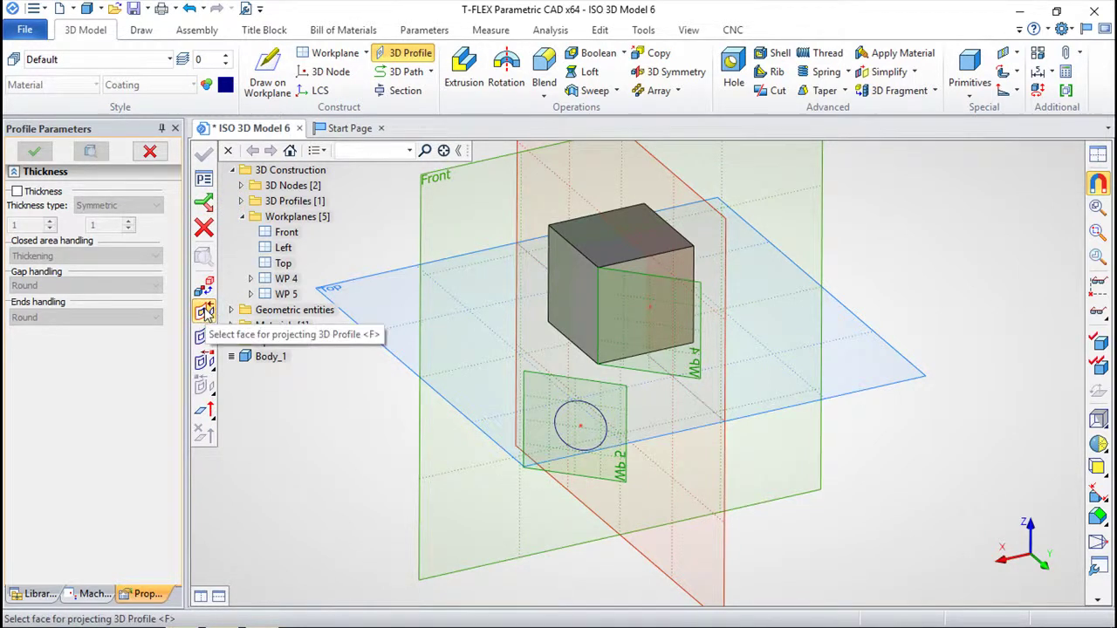
{"action": "left_click", "coordinate": [673, 271]}
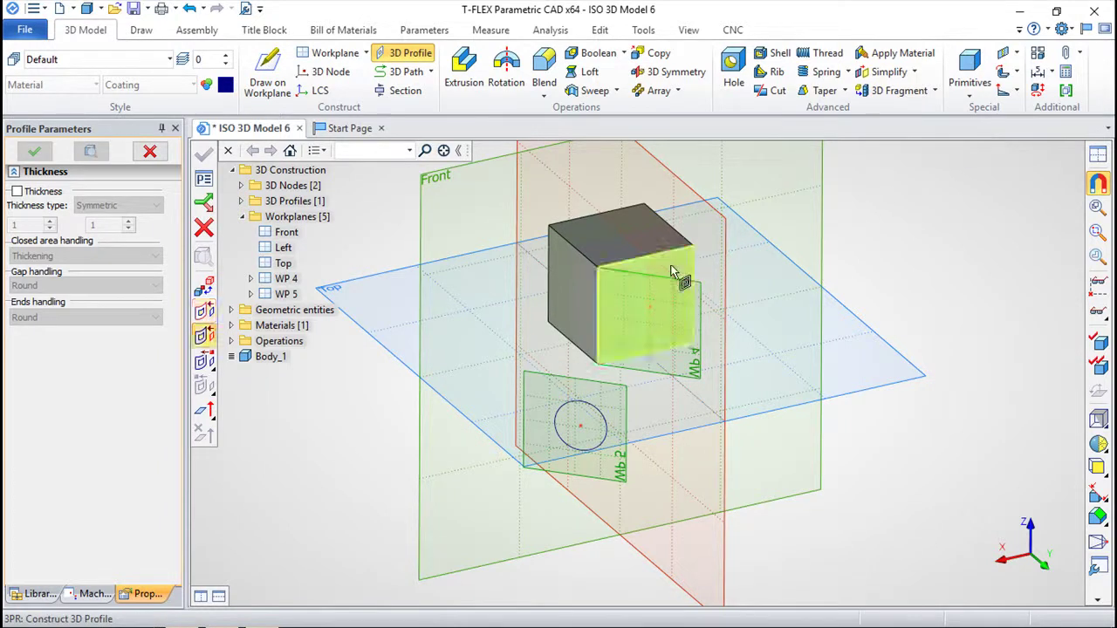
{"action": "left_click", "coordinate": [609, 434]}
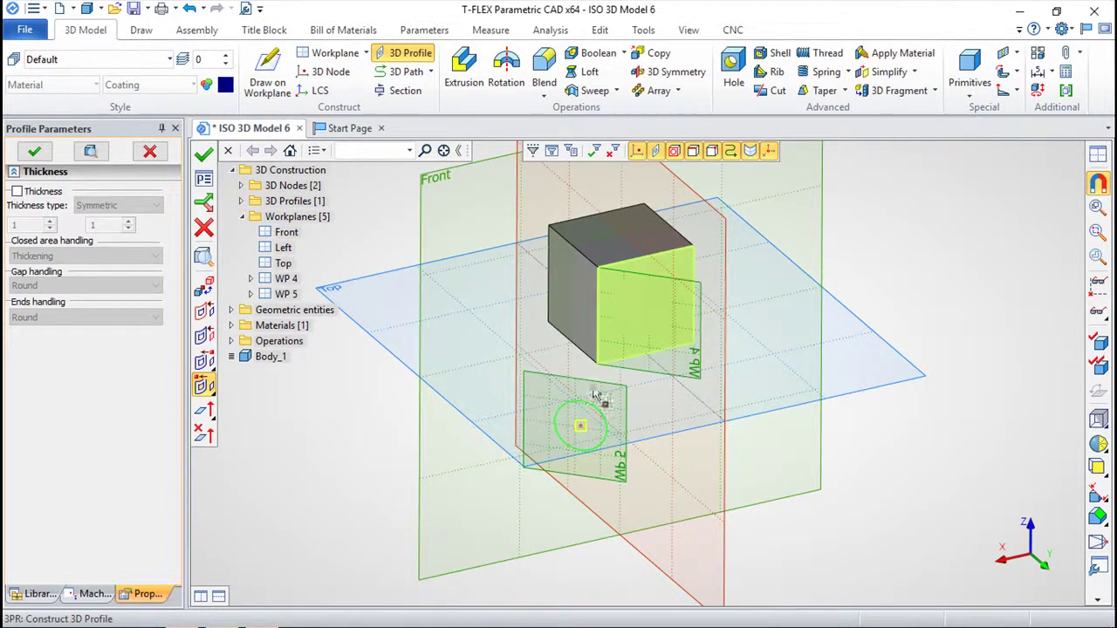
{"action": "left_click", "coordinate": [649, 309]}
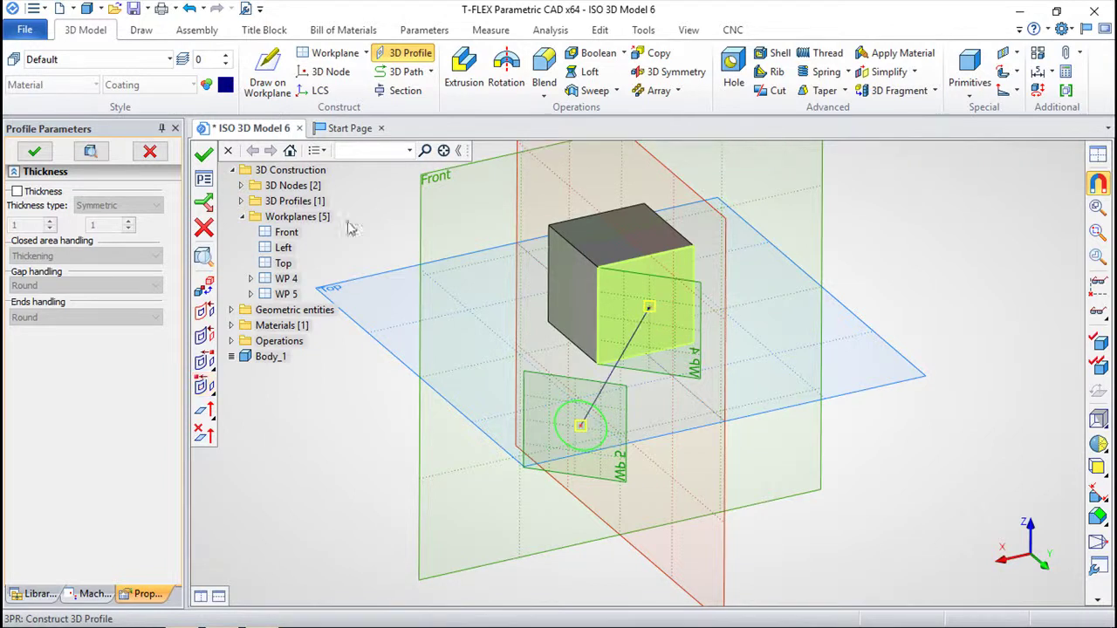
{"action": "left_click", "coordinate": [203, 154]}
Extrude the projected profile outward from the box face to a length of 267
{"action": "left_click_drag", "start_coordinate": [751, 405], "coordinate": [706, 356]}
{"action": "left_click", "coordinate": [463, 70]}
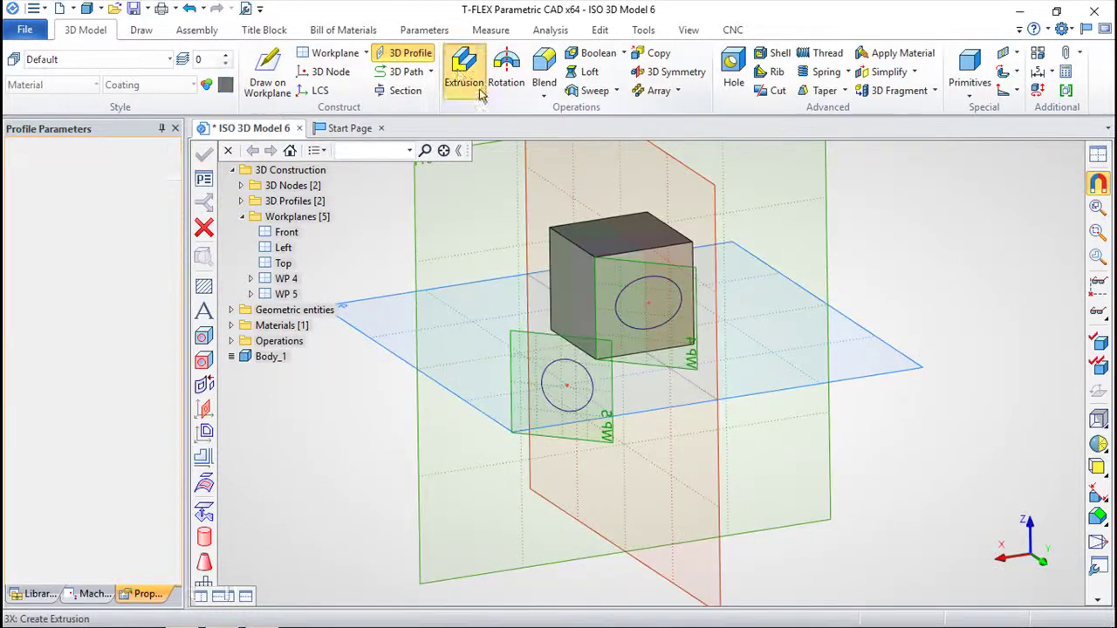
{"action": "left_click", "coordinate": [689, 314]}
{"action": "left_click_drag", "start_coordinate": [667, 316], "coordinate": [756, 414]}
{"action": "left_click", "coordinate": [228, 153]}
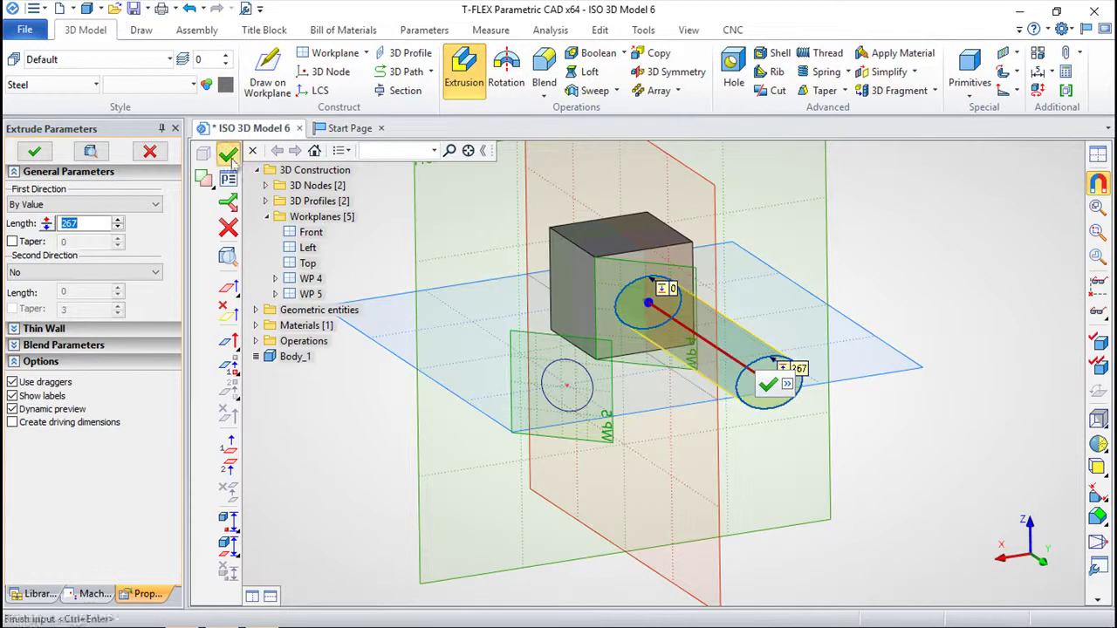
{"action": "middle_click_drag", "start_coordinate": [783, 454], "coordinate": [723, 448]}
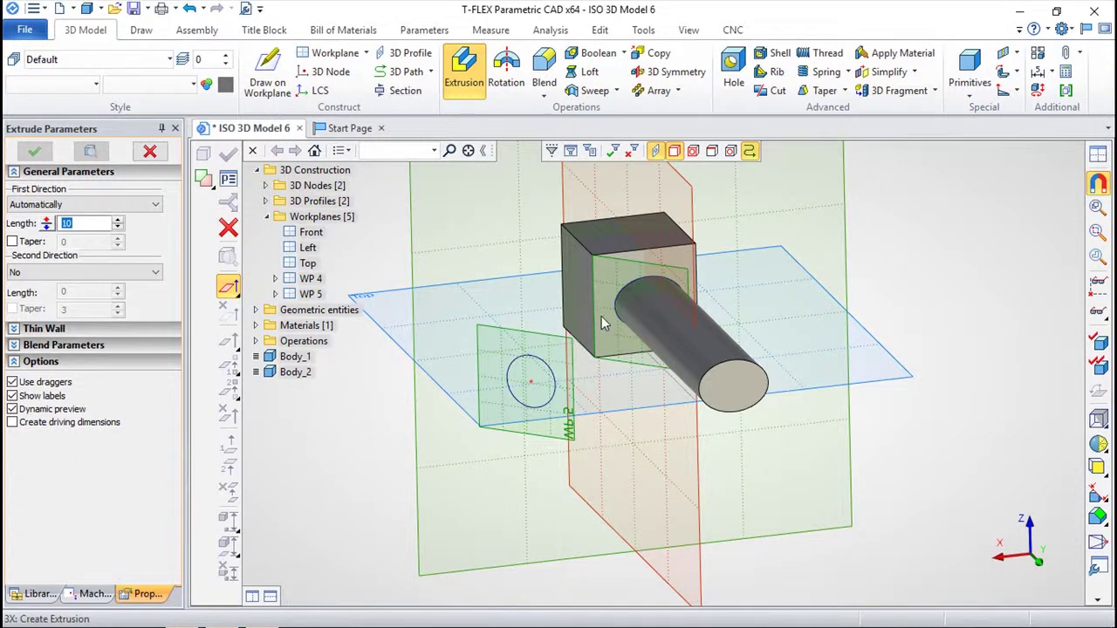
Create a new ISO 3D Model document and open its Top workplane for drawing
{"action": "left_click", "coordinate": [344, 129]}
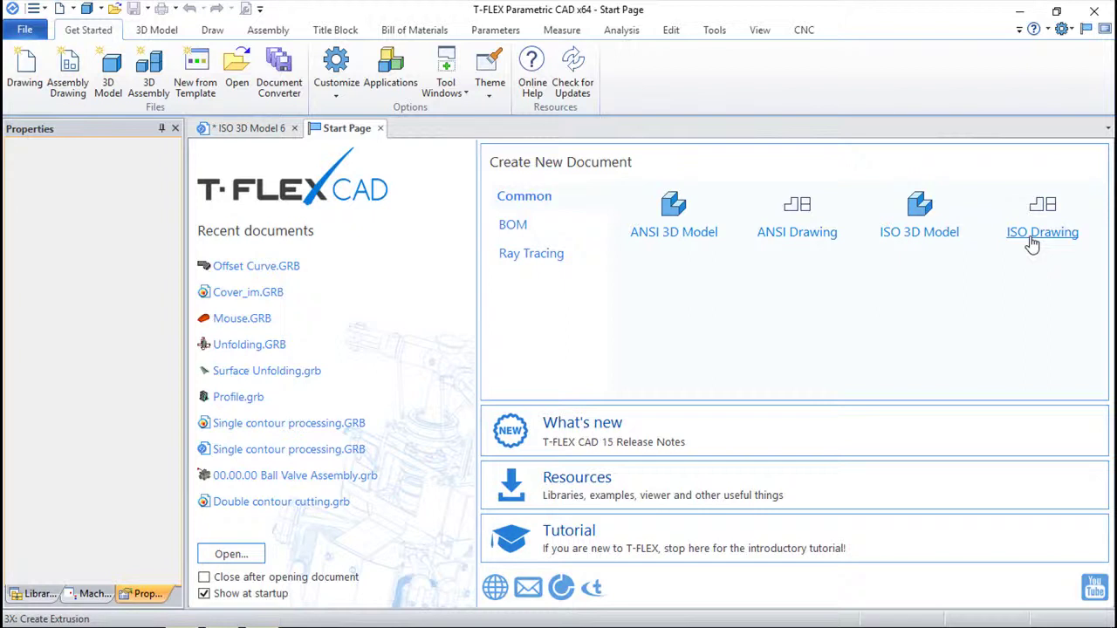
{"action": "left_click", "coordinate": [920, 229]}
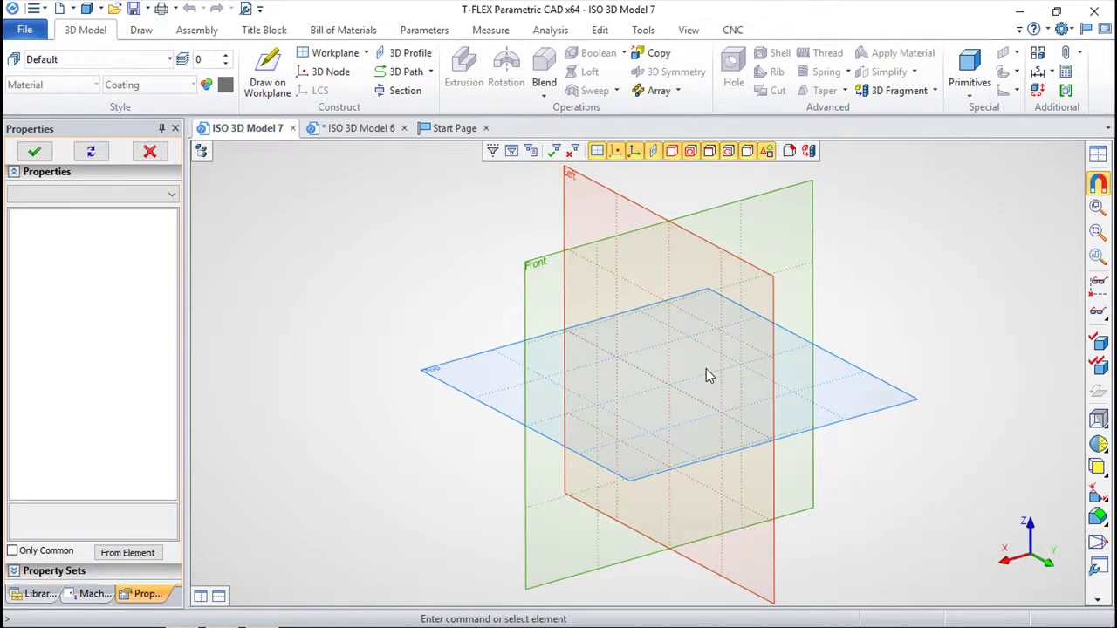
{"action": "right_click", "coordinate": [872, 385]}
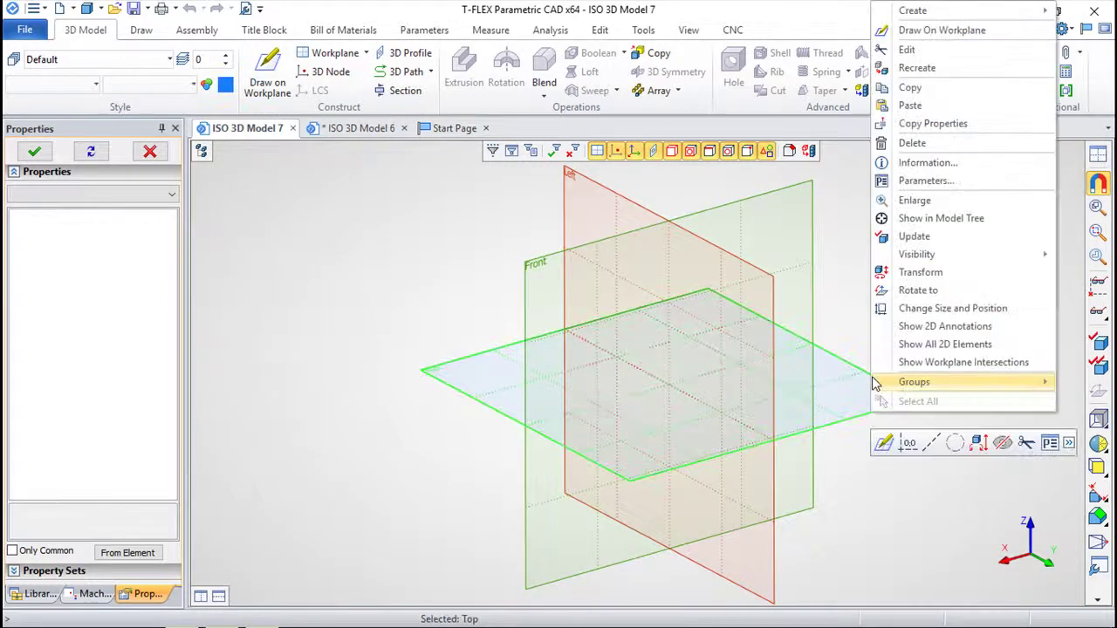
{"action": "left_click", "coordinate": [912, 26]}
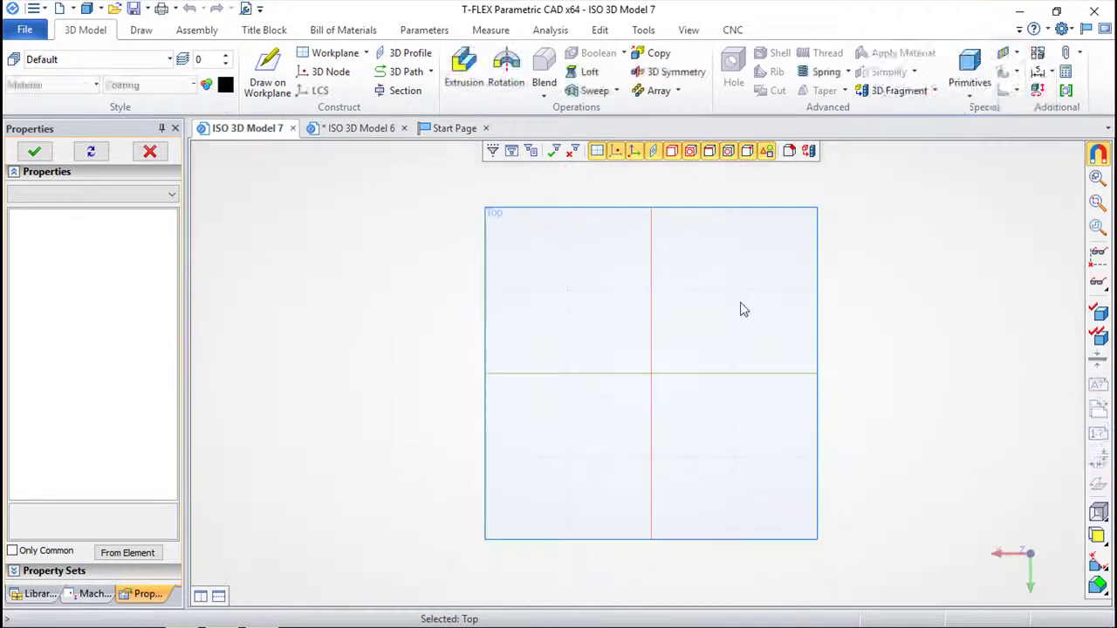
Construct crossing lines through the Top workplane's origin, plus parallel vertical lines on both sides and horizontal lines above and below
{"action": "left_click", "coordinate": [398, 70]}
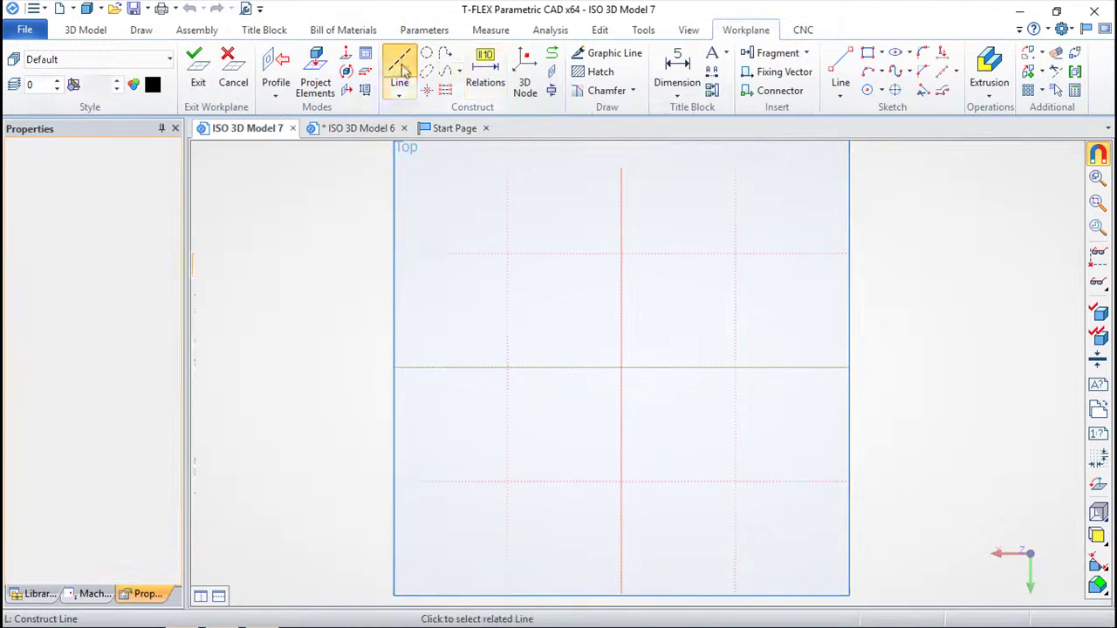
{"action": "left_click", "coordinate": [622, 369]}
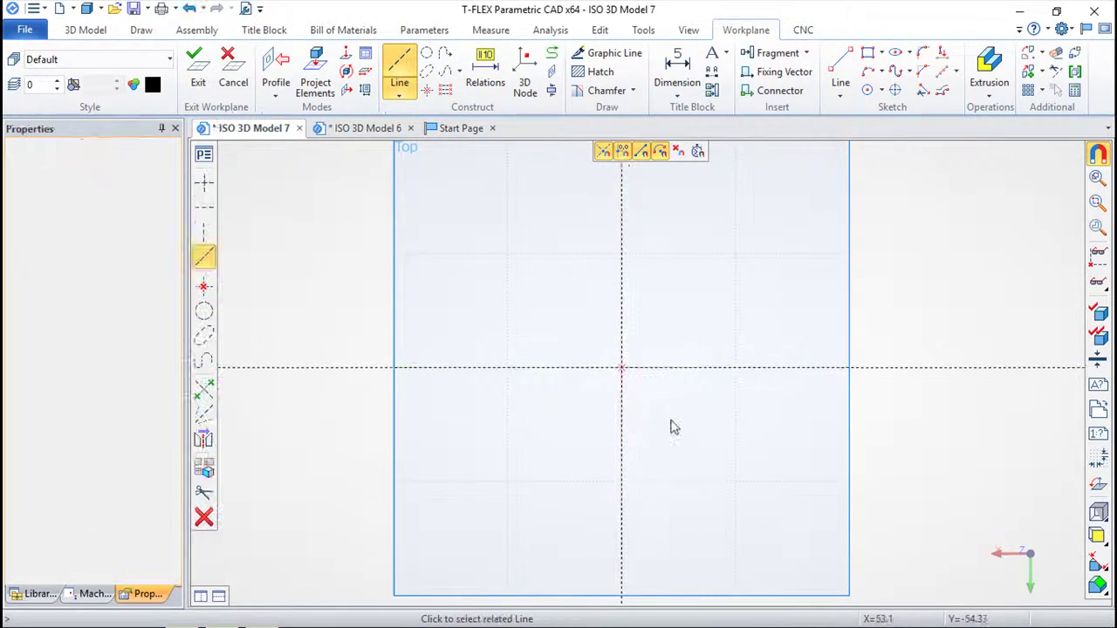
{"action": "left_click", "coordinate": [623, 437]}
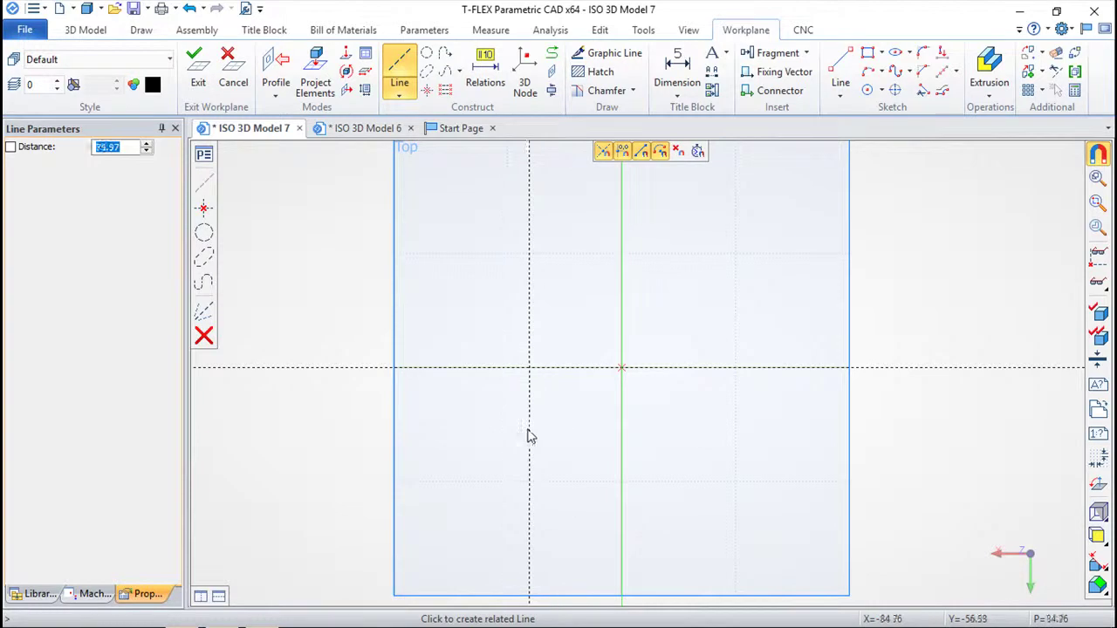
{"action": "left_click", "coordinate": [703, 406]}
{"action": "left_click", "coordinate": [723, 368]}
{"action": "left_click", "coordinate": [738, 297]}
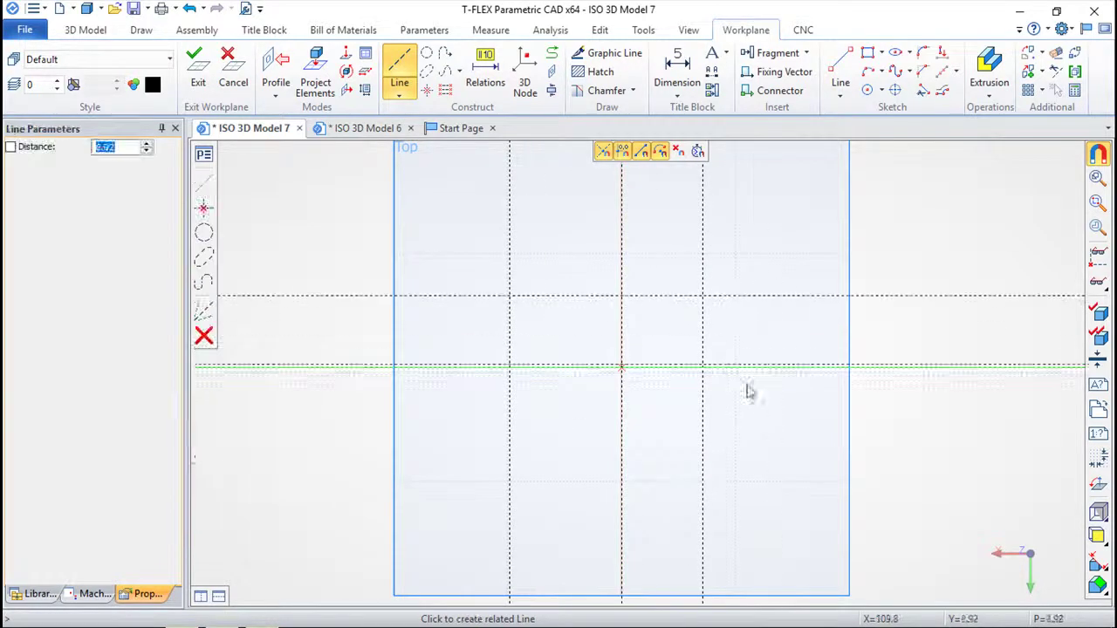
{"action": "left_click", "coordinate": [766, 428]}
{"action": "key", "text": "Escape"}
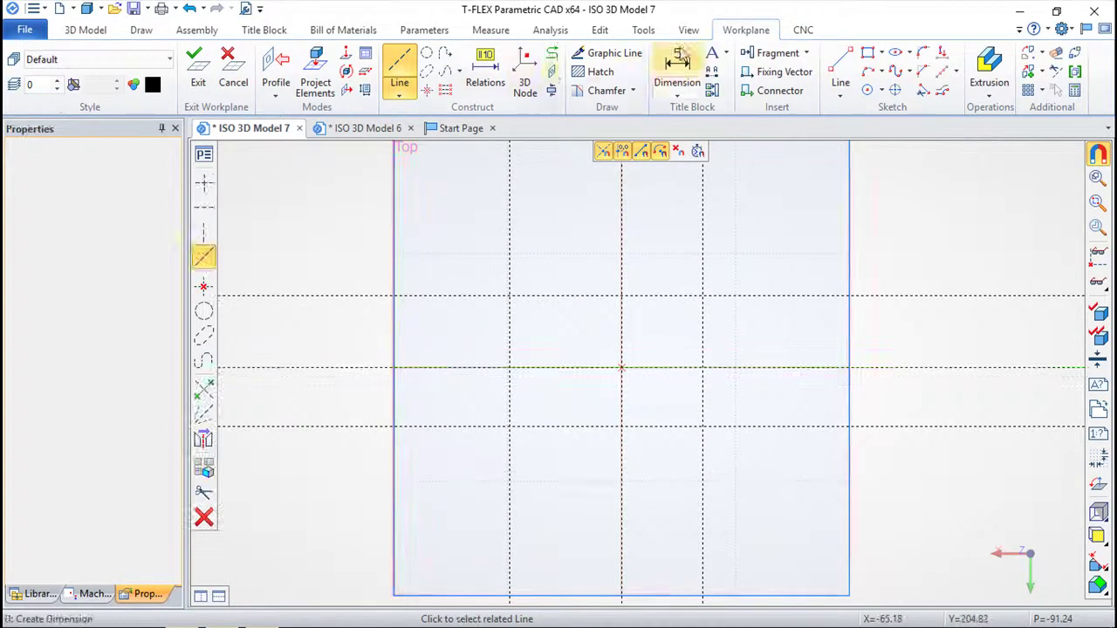
Construct a circle centred where the lower horizontal and right-hand vertical lines cross, with its edge reaching the central vertical line
{"action": "left_click", "coordinate": [427, 53]}
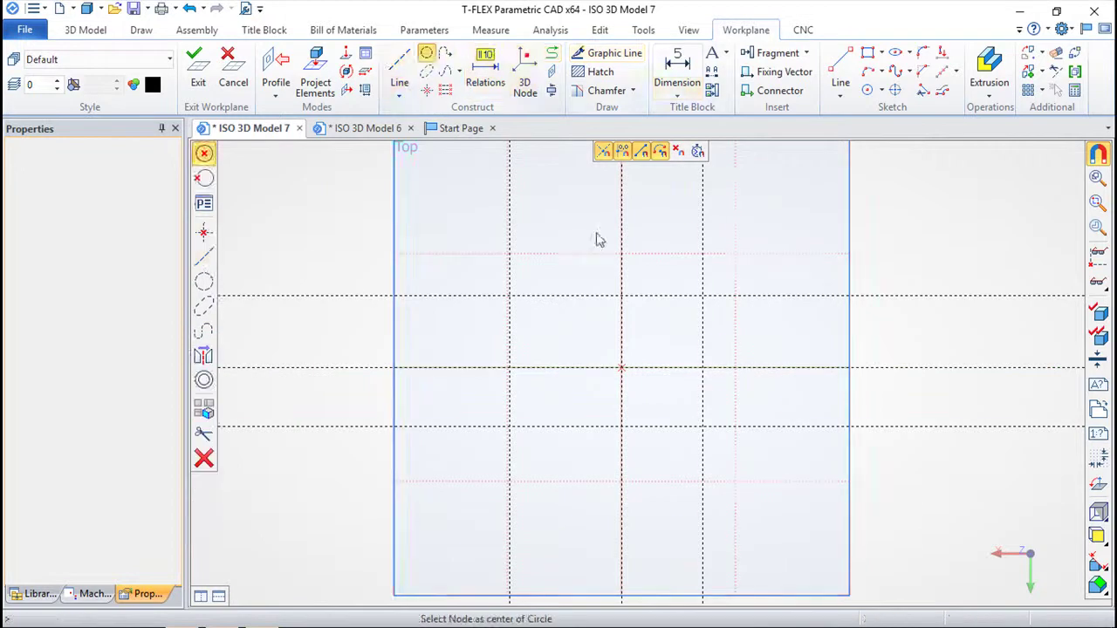
{"action": "left_click", "coordinate": [706, 428]}
{"action": "left_click", "coordinate": [738, 503]}
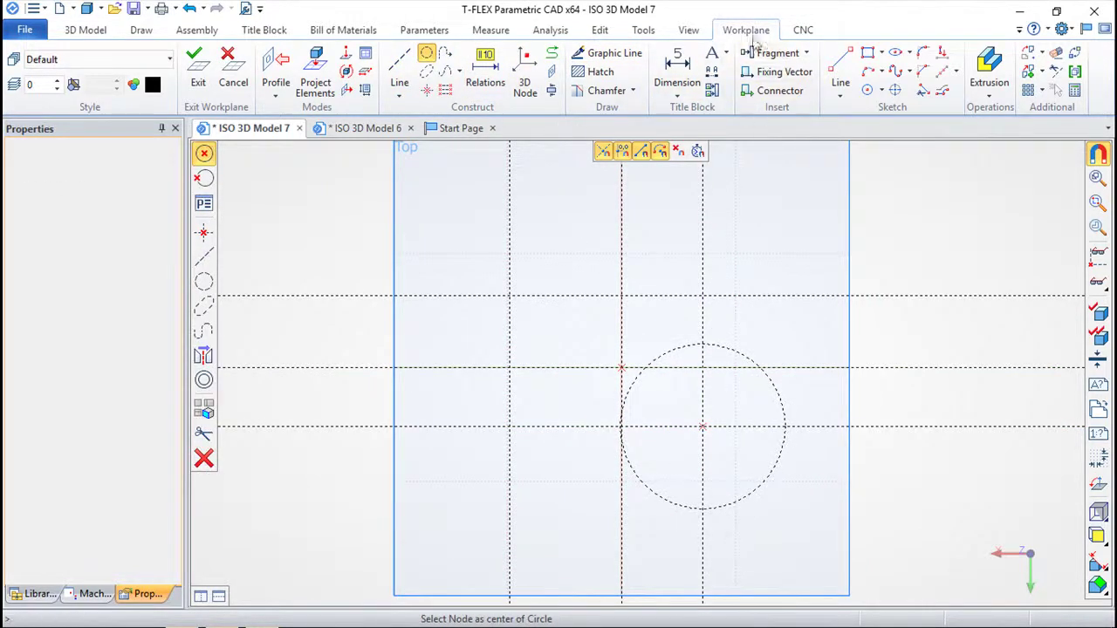
Trace a closed contour with graphic lines along the rectangle's outer sides and the circle's large outer arc, and finish the workplane drawing
{"action": "left_click", "coordinate": [606, 52]}
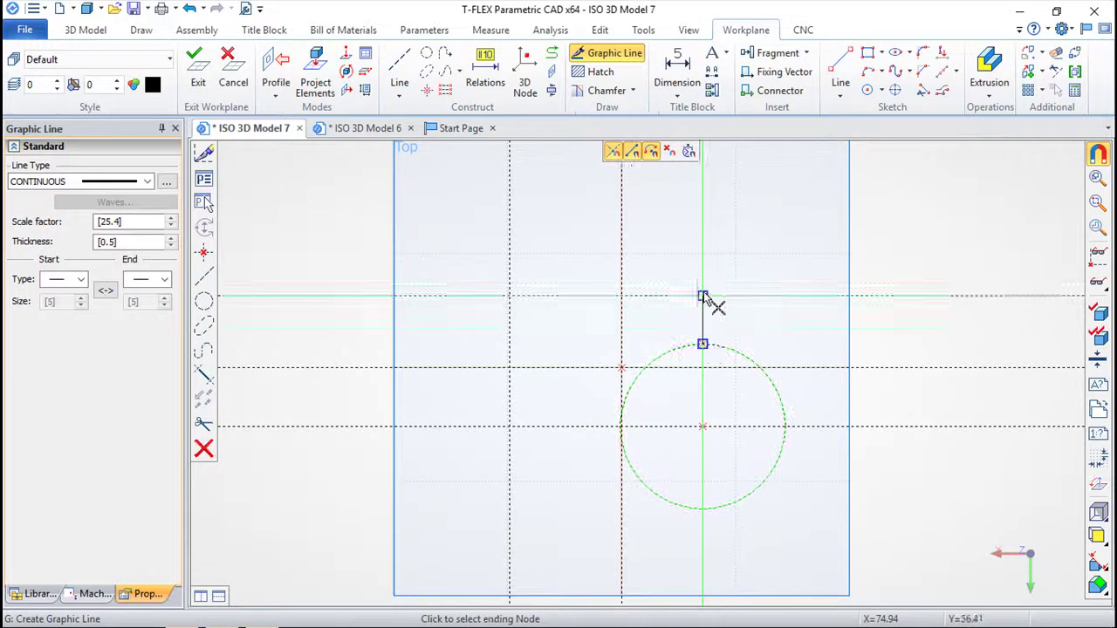
{"action": "left_click", "coordinate": [702, 295]}
{"action": "left_click", "coordinate": [509, 296]}
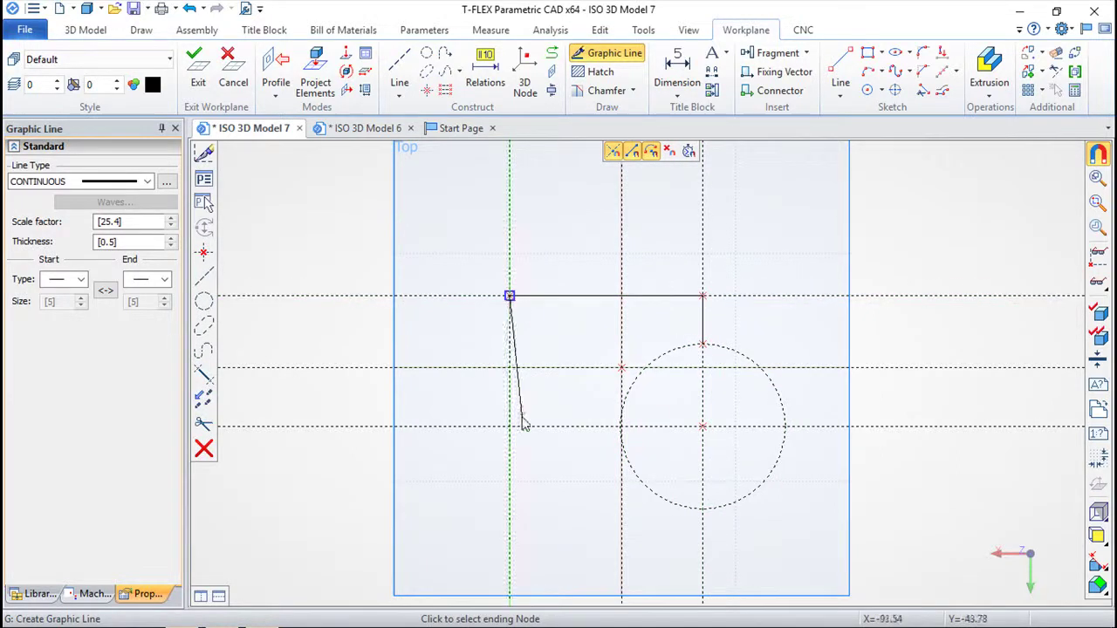
{"action": "left_click", "coordinate": [510, 427]}
{"action": "left_click", "coordinate": [622, 429]}
{"action": "left_click", "coordinate": [703, 346]}
{"action": "scroll", "coordinate": [746, 265], "scroll_direction": "up", "scroll_amount": 2}
{"action": "scroll", "coordinate": [746, 264], "scroll_direction": "down", "scroll_amount": 3}
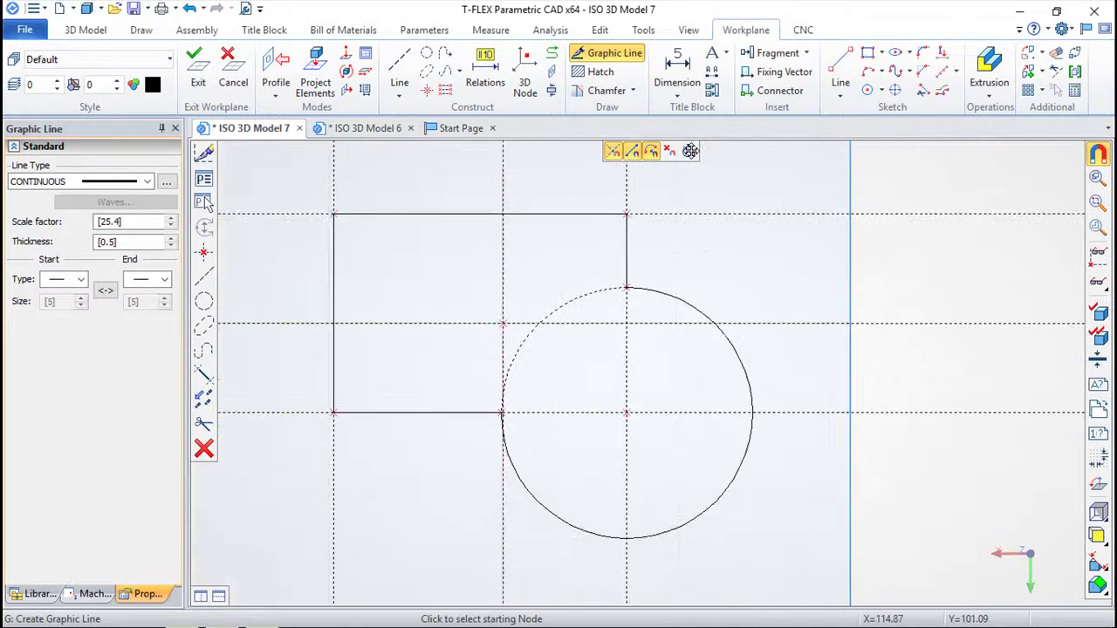
{"action": "left_click", "coordinate": [196, 68]}
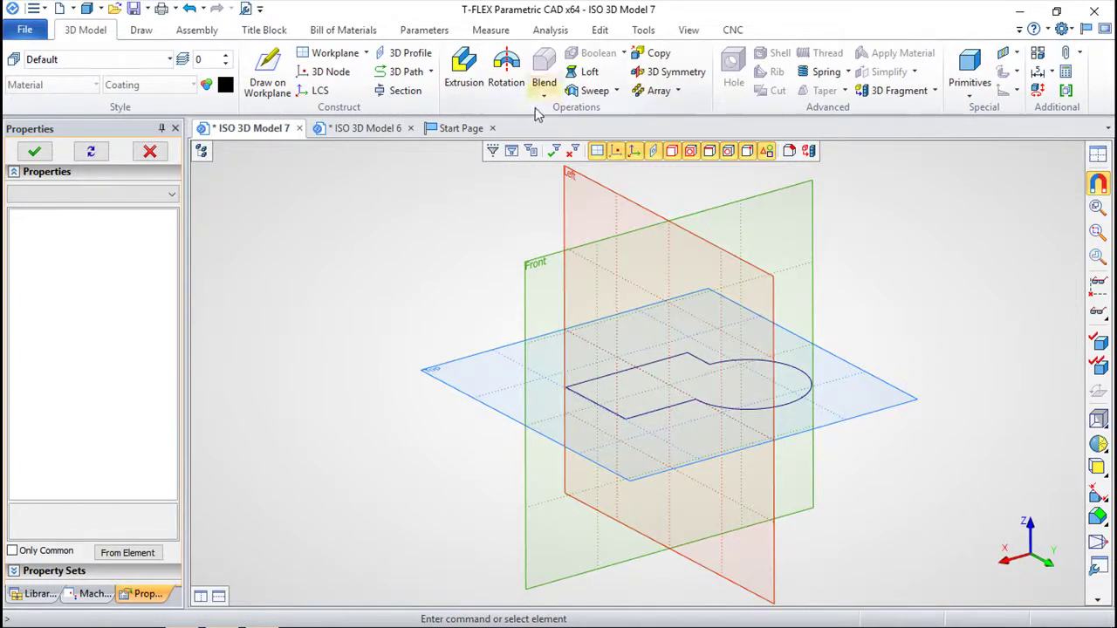
Try a 3D profile offset 10 outward from the contour with the Natural gap type, and undo it
{"action": "left_click", "coordinate": [404, 53]}
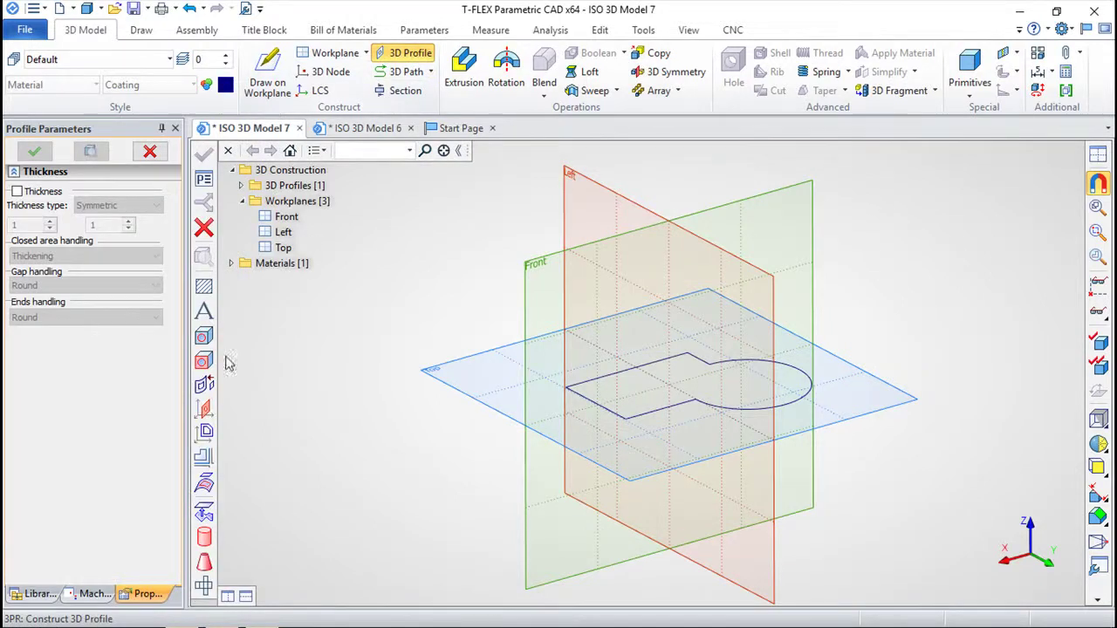
{"action": "left_click", "coordinate": [203, 434]}
{"action": "left_click", "coordinate": [665, 411]}
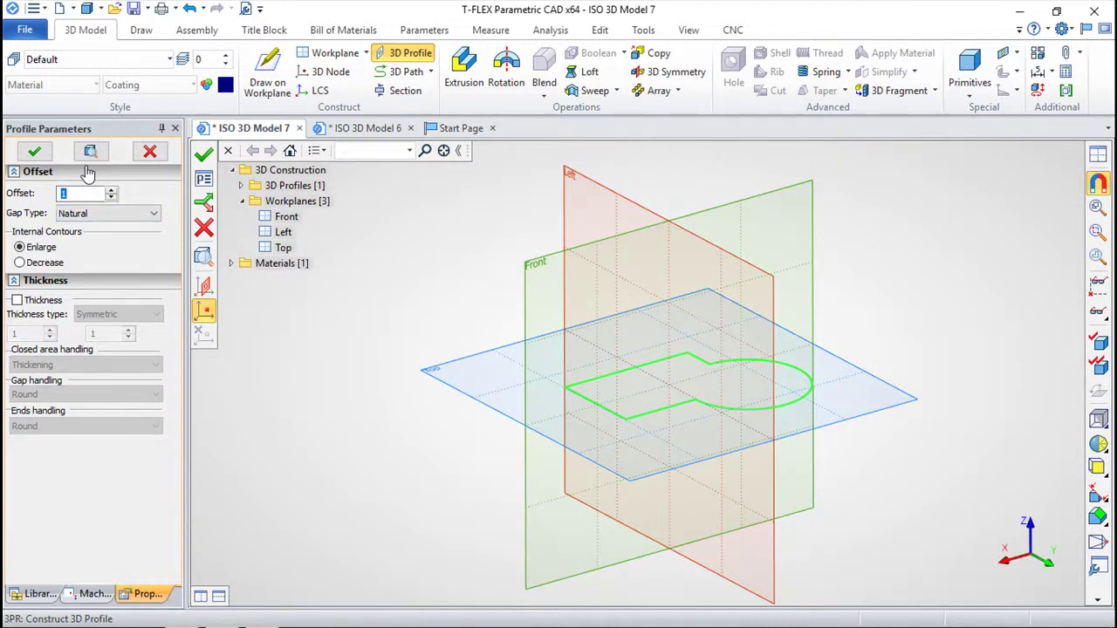
{"action": "left_click", "coordinate": [150, 217]}
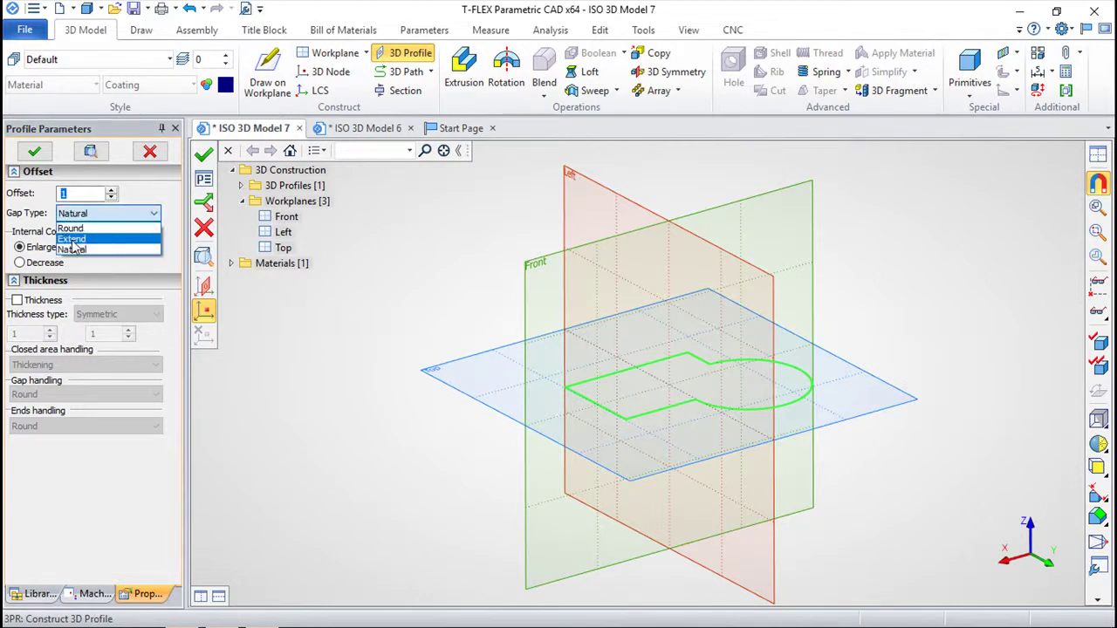
{"action": "left_click", "coordinate": [696, 469]}
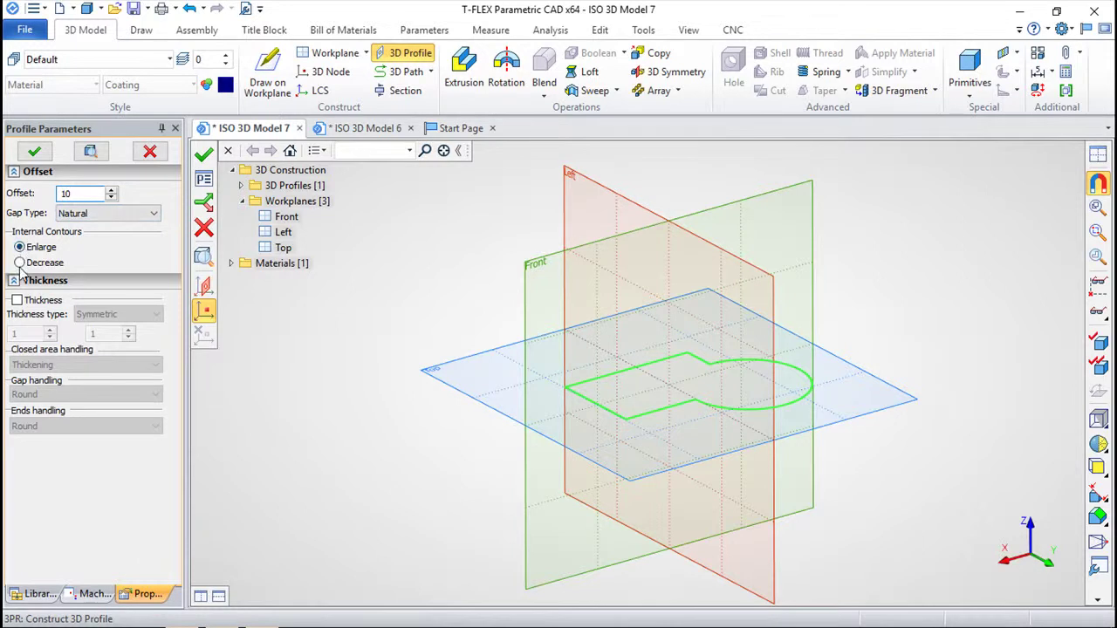
{"action": "left_click", "coordinate": [204, 155]}
{"action": "right_click_drag", "start_coordinate": [477, 324], "coordinate": [596, 529]}
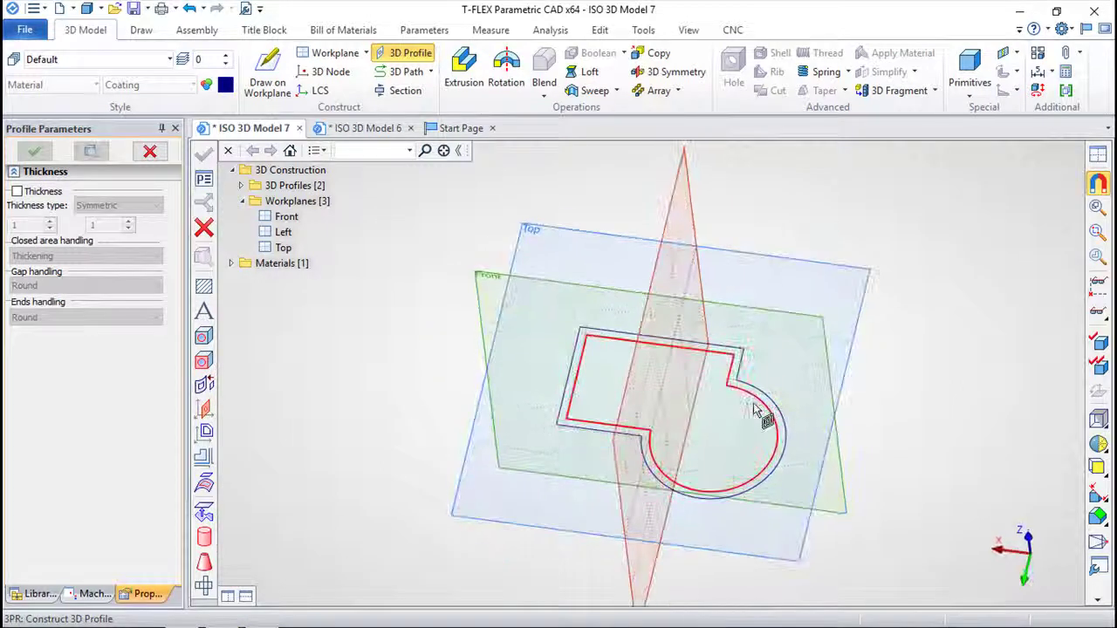
{"action": "scroll", "coordinate": [698, 435], "scroll_direction": "up", "scroll_amount": 3}
{"action": "scroll", "coordinate": [698, 443], "scroll_direction": "up", "scroll_amount": 2}
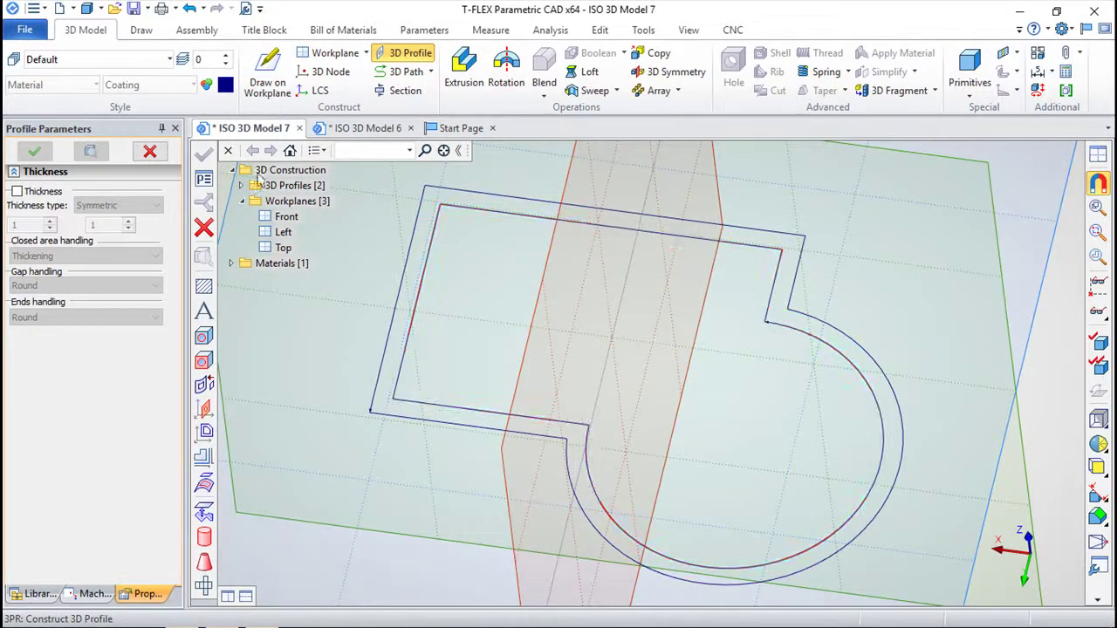
{"action": "left_click", "coordinate": [189, 9]}
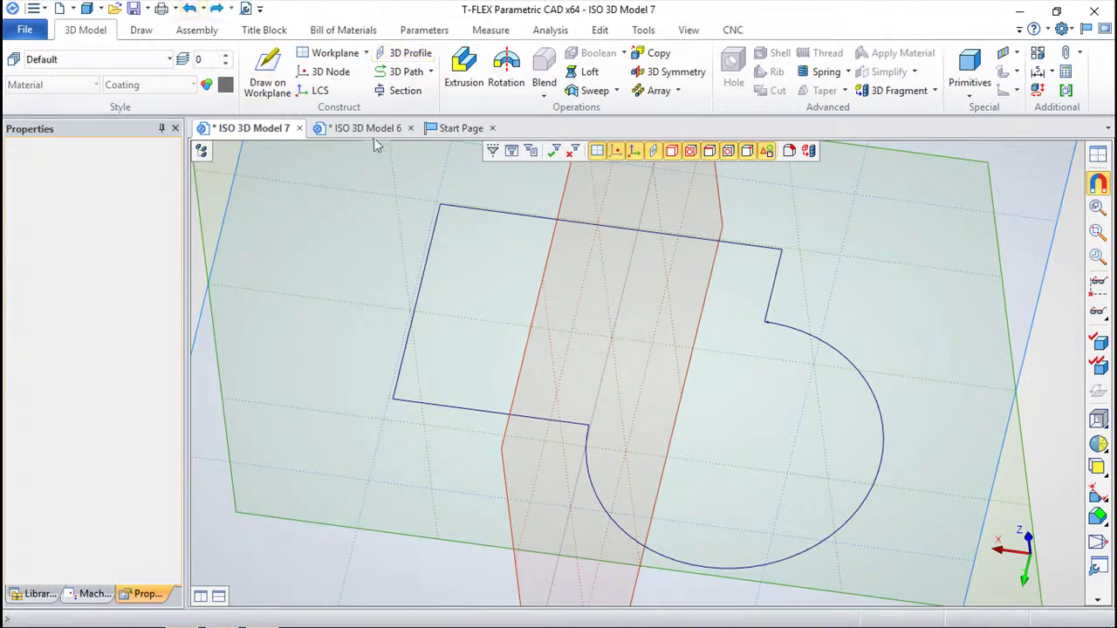
Create a 3D profile offset 20 outward from the contour with the Extend gap type
{"action": "left_click", "coordinate": [402, 53]}
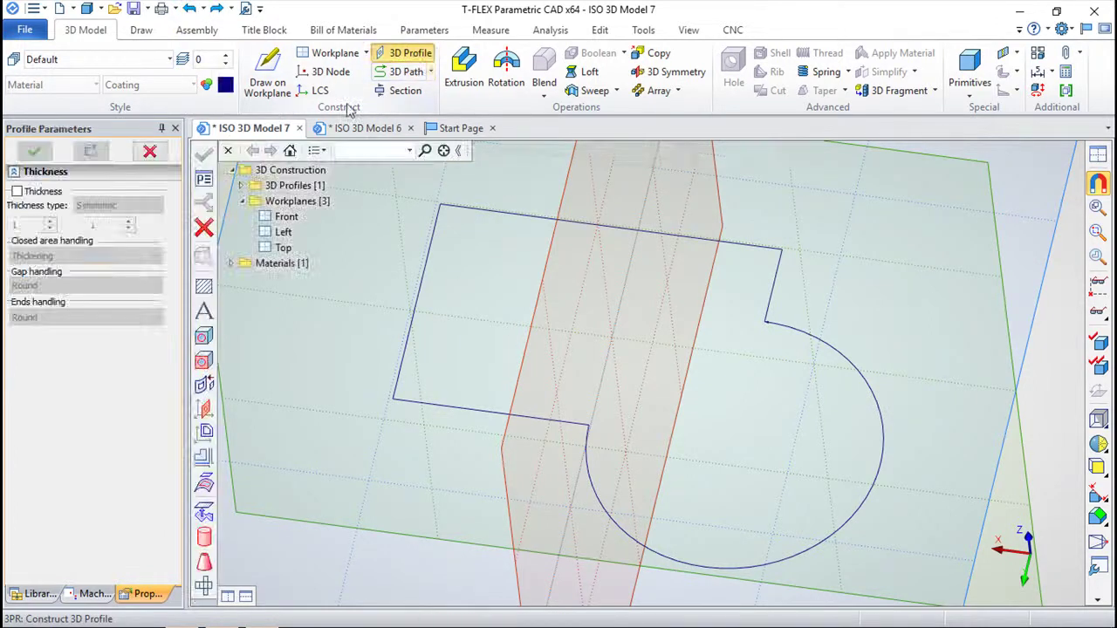
{"action": "left_click", "coordinate": [205, 433]}
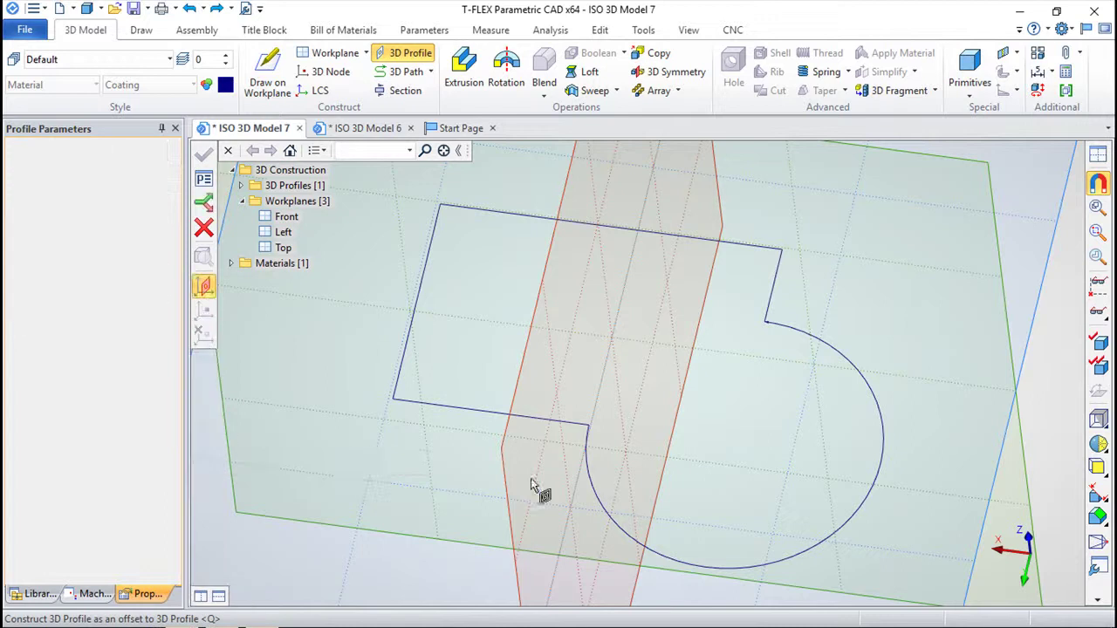
{"action": "left_click", "coordinate": [549, 427]}
{"action": "left_click", "coordinate": [77, 193]}
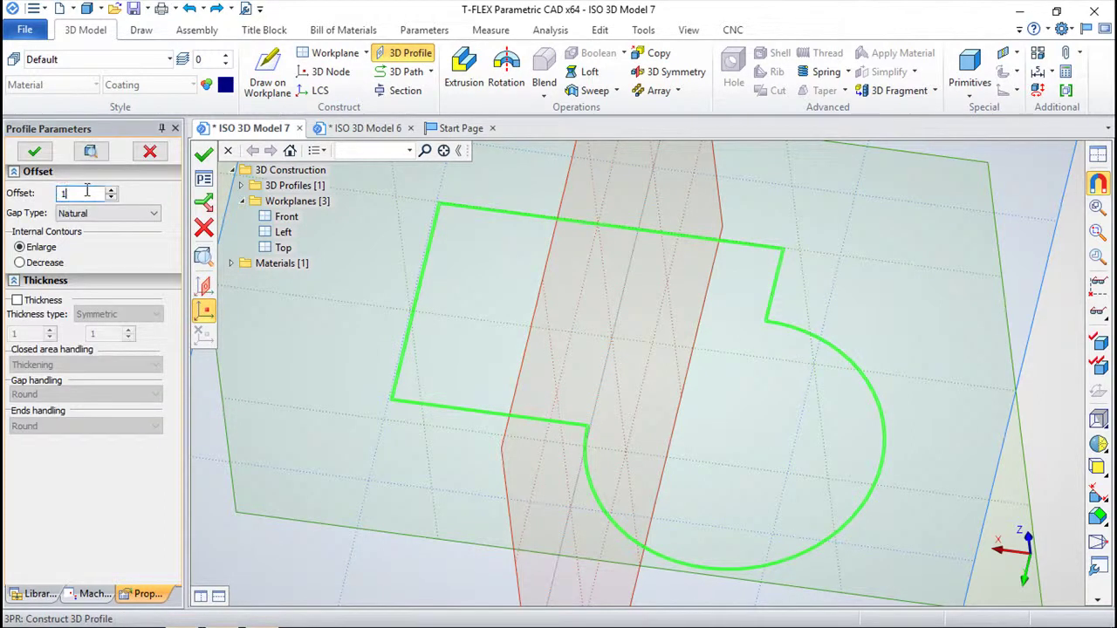
{"action": "left_click", "coordinate": [153, 212]}
{"action": "left_click", "coordinate": [79, 232]}
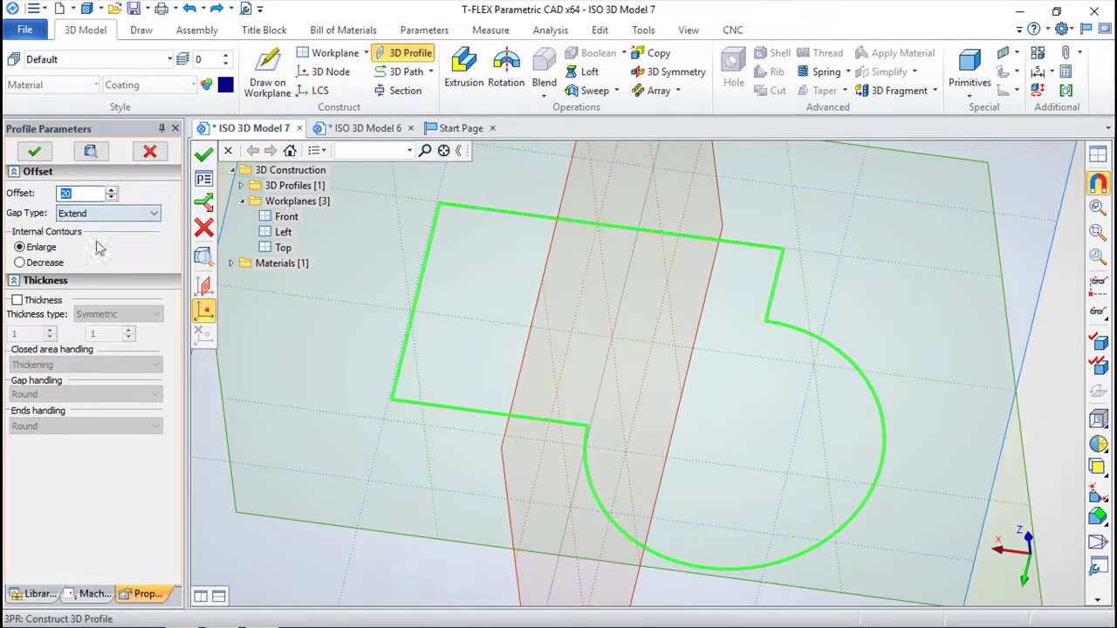
{"action": "left_click", "coordinate": [204, 154]}
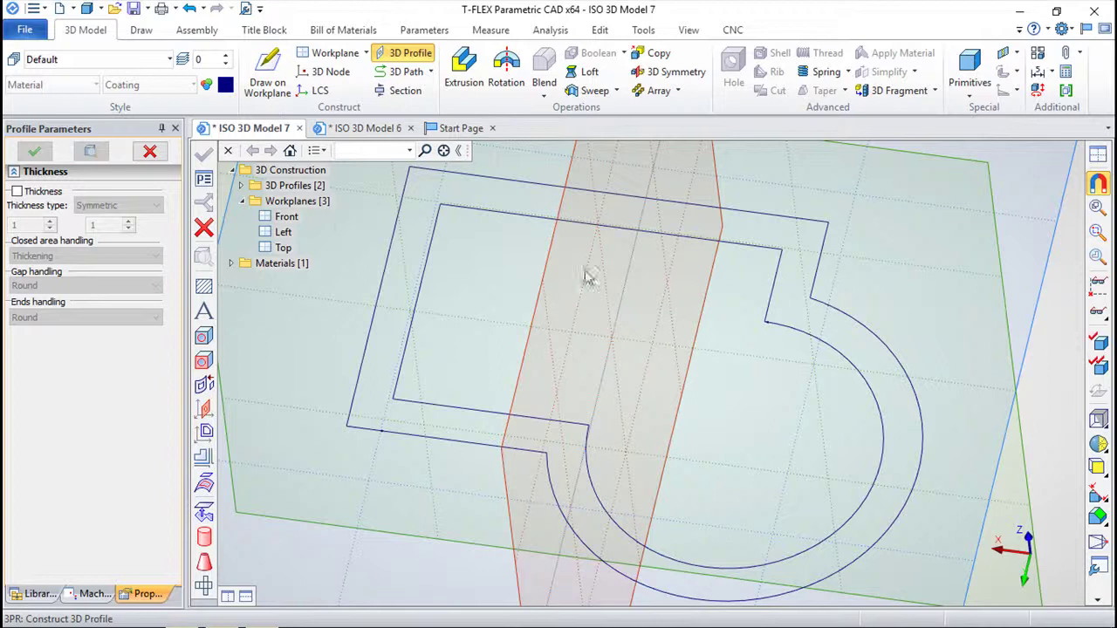
{"action": "left_click", "coordinate": [204, 227]}
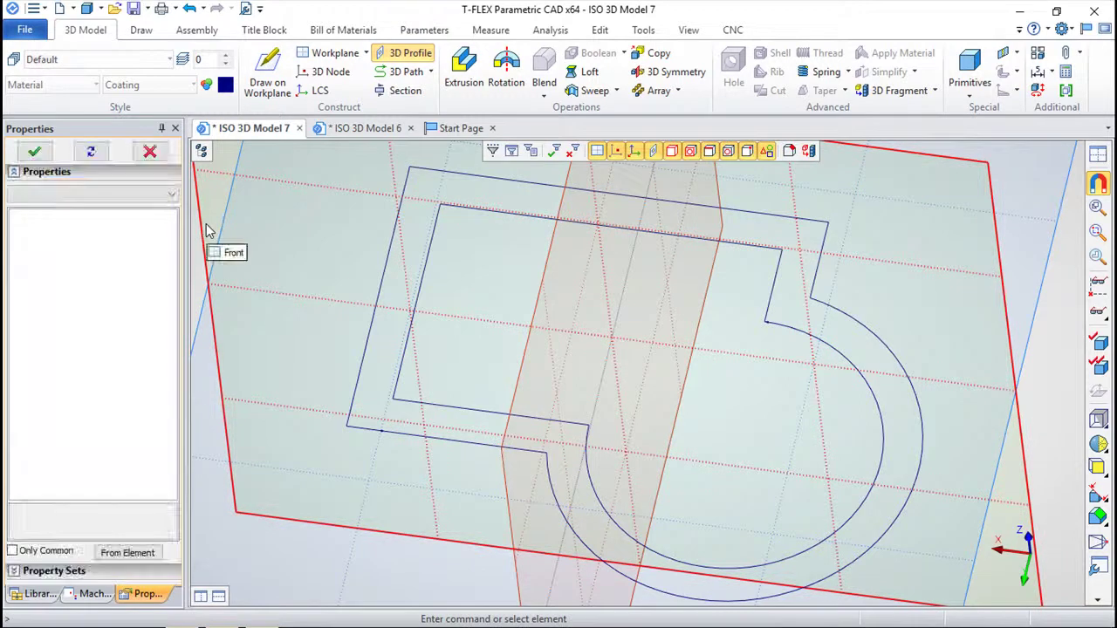
{"action": "left_click", "coordinate": [358, 128]}
{"action": "left_click", "coordinate": [208, 129]}
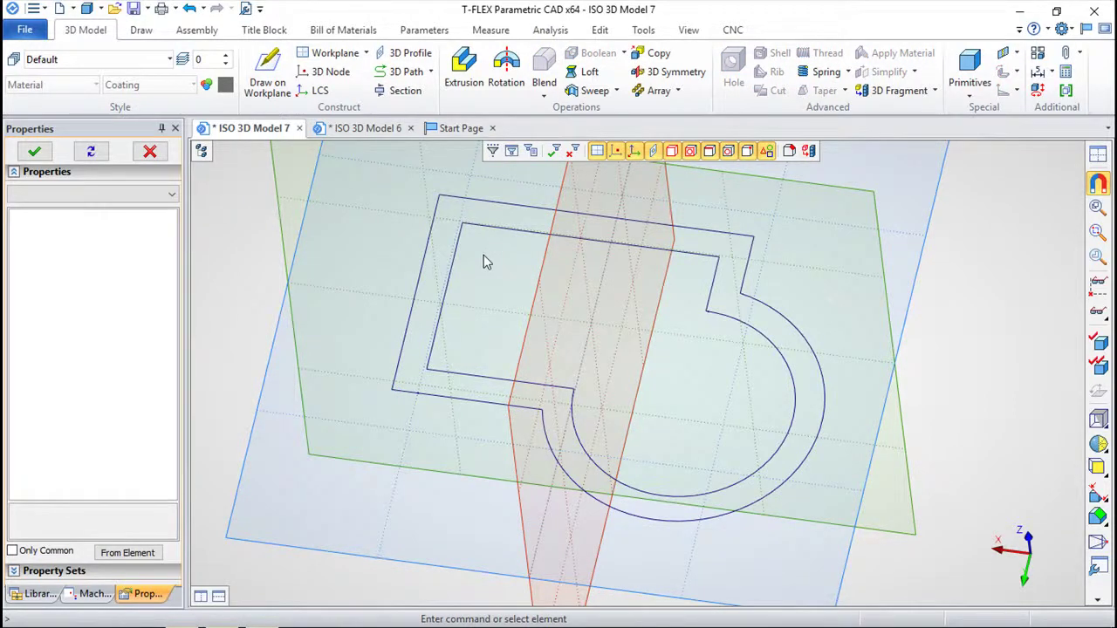
{"action": "scroll", "coordinate": [527, 351], "scroll_direction": "down", "scroll_amount": 3}
{"action": "mouse_move", "coordinate": [714, 514]}
{"action": "left_mouse_down"}
{"action": "mouse_move", "coordinate": [759, 456]}
{"action": "mouse_move", "coordinate": [811, 424]}
{"action": "mouse_move", "coordinate": [863, 414]}
{"action": "left_mouse_up"}
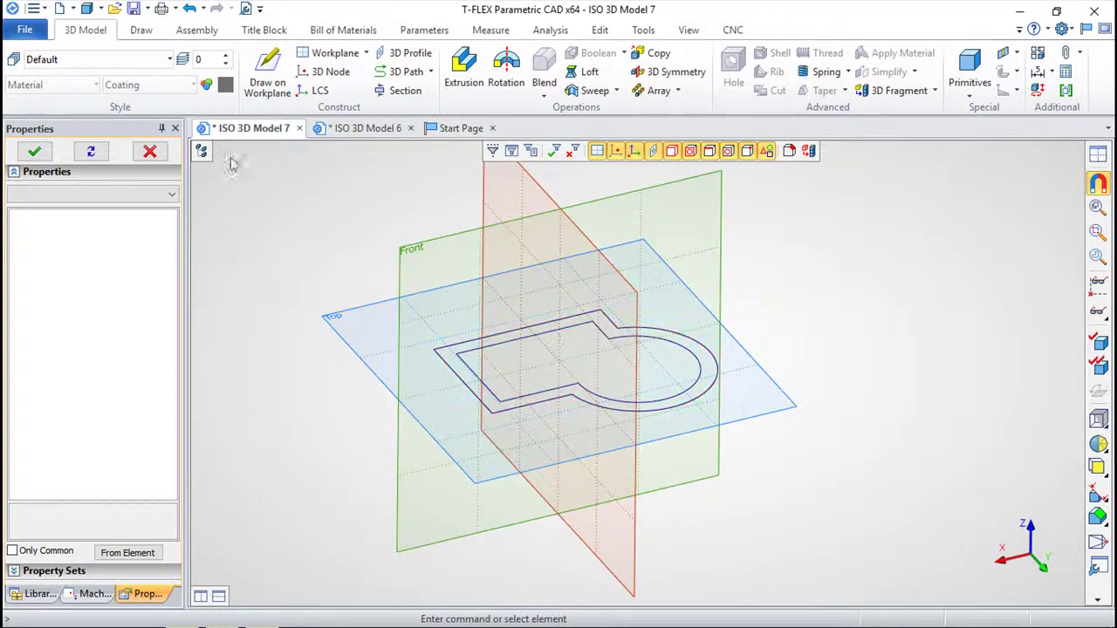
Create another new ISO 3D Model document and open its Top workplane for drawing
{"action": "left_click", "coordinate": [458, 129]}
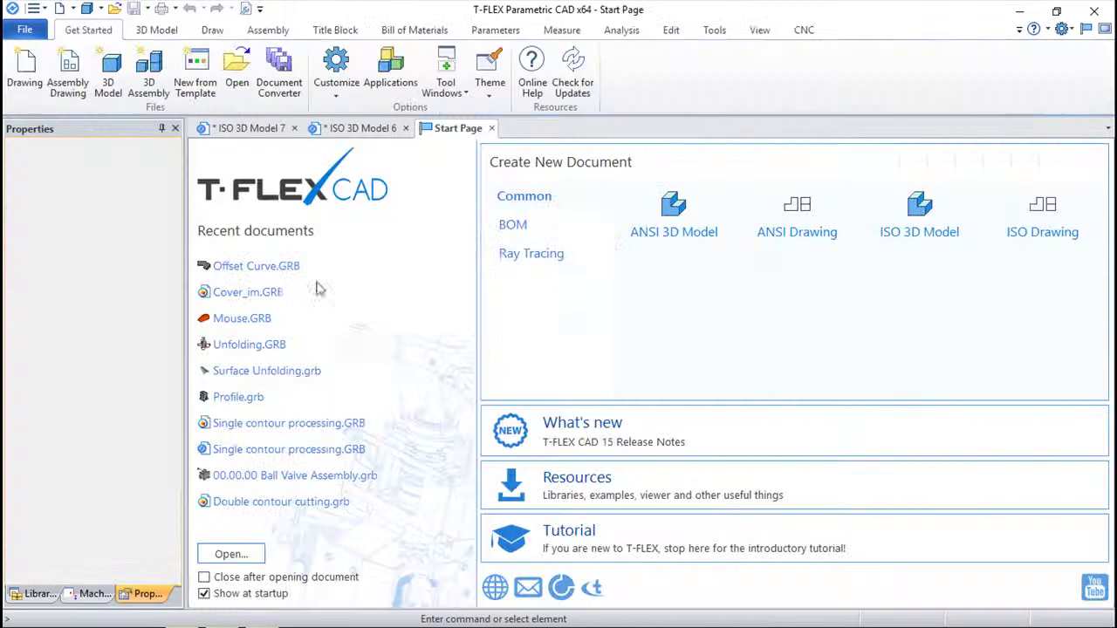
{"action": "left_click", "coordinate": [899, 237]}
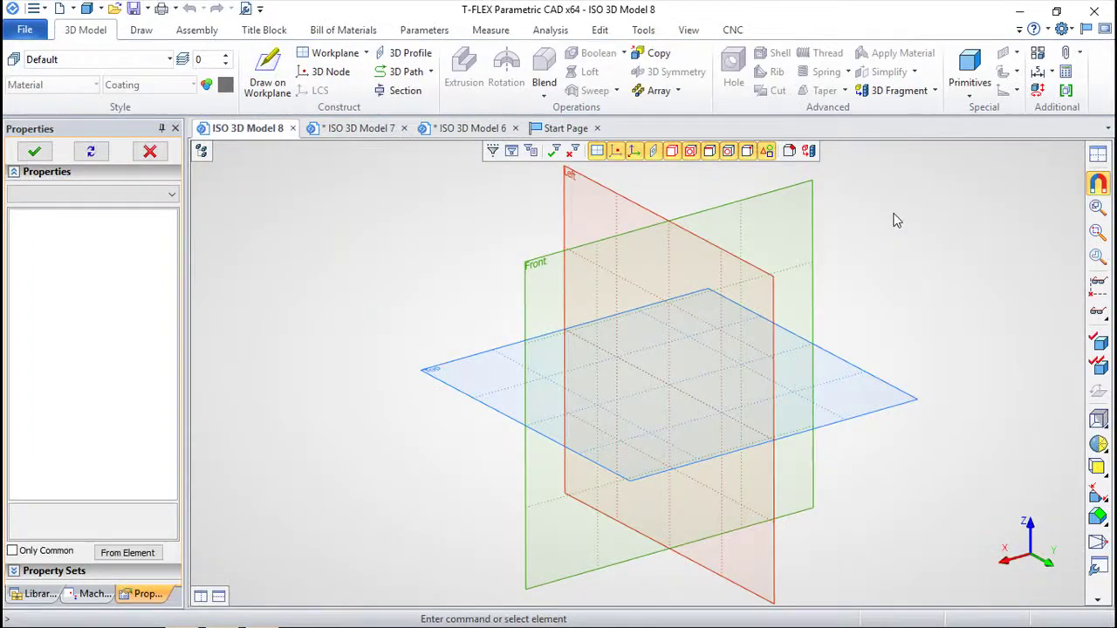
{"action": "left_click", "coordinate": [864, 376]}
{"action": "right_click", "coordinate": [864, 375]}
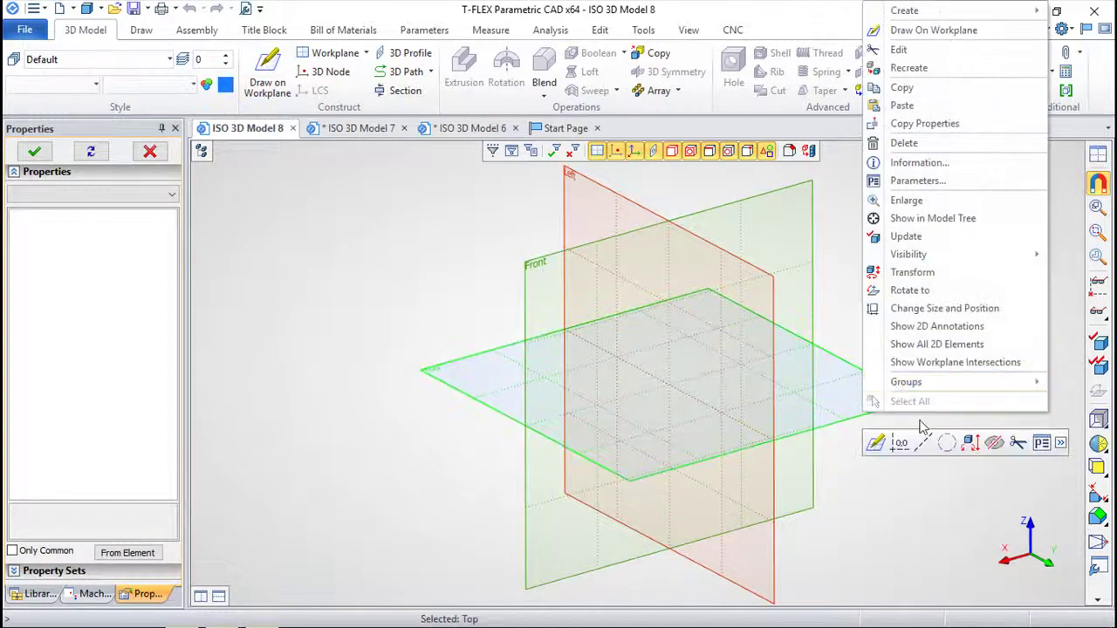
{"action": "left_click", "coordinate": [875, 445]}
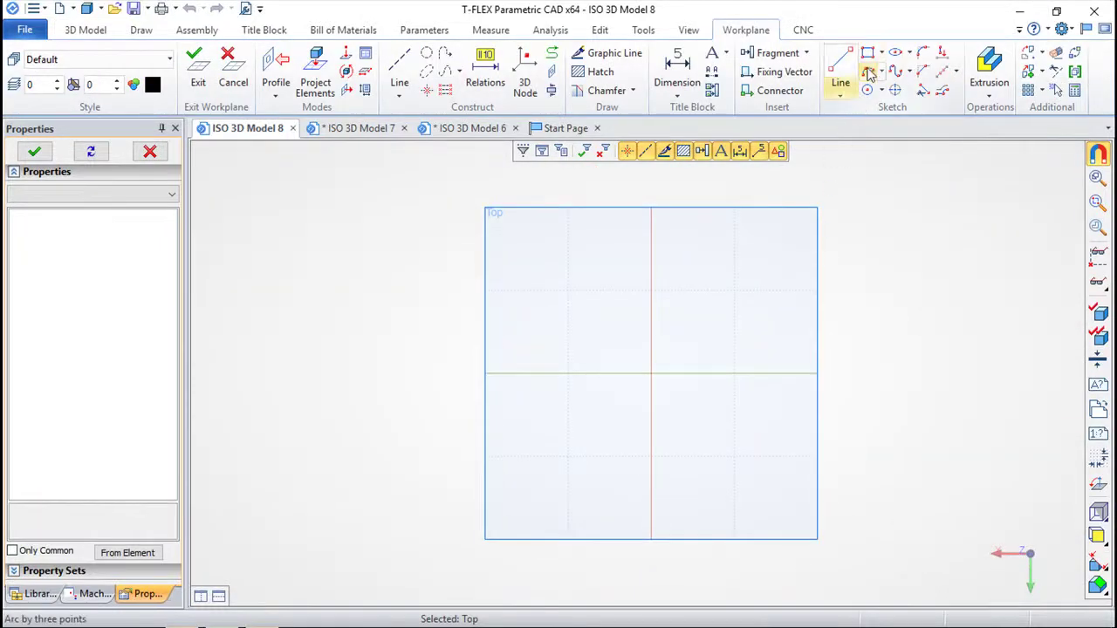
Sketch a shallow downward-bulging three-point arc of about 355 radius across the workplane's upper half and finish the drawing
{"action": "left_click", "coordinate": [873, 73]}
{"action": "left_click", "coordinate": [527, 270]}
{"action": "left_click", "coordinate": [632, 299]}
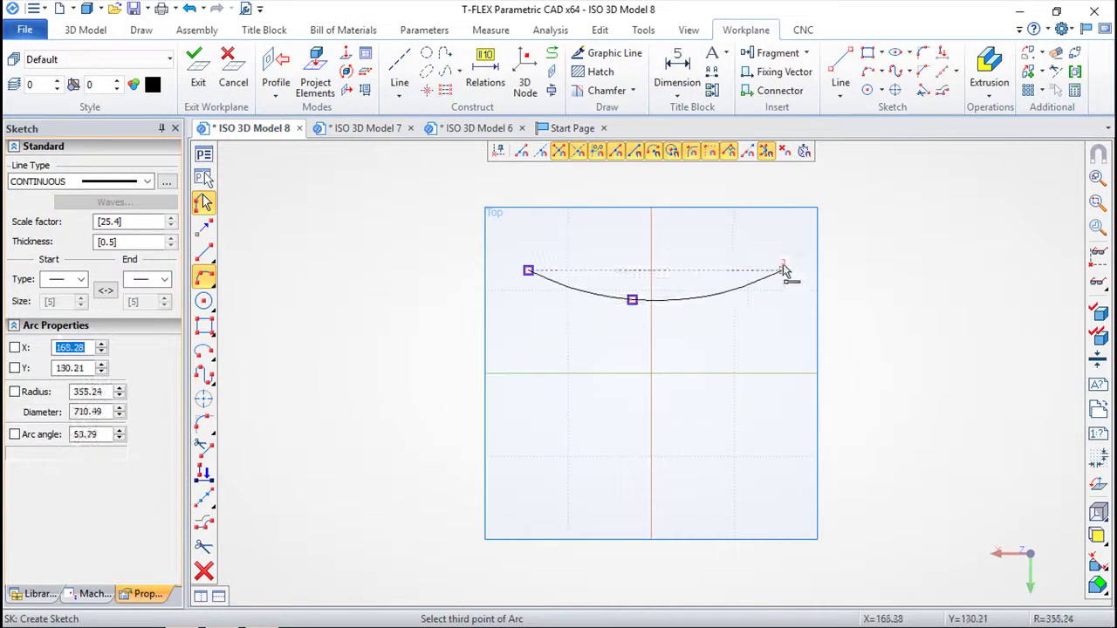
{"action": "left_click", "coordinate": [784, 271]}
{"action": "left_click", "coordinate": [198, 69]}
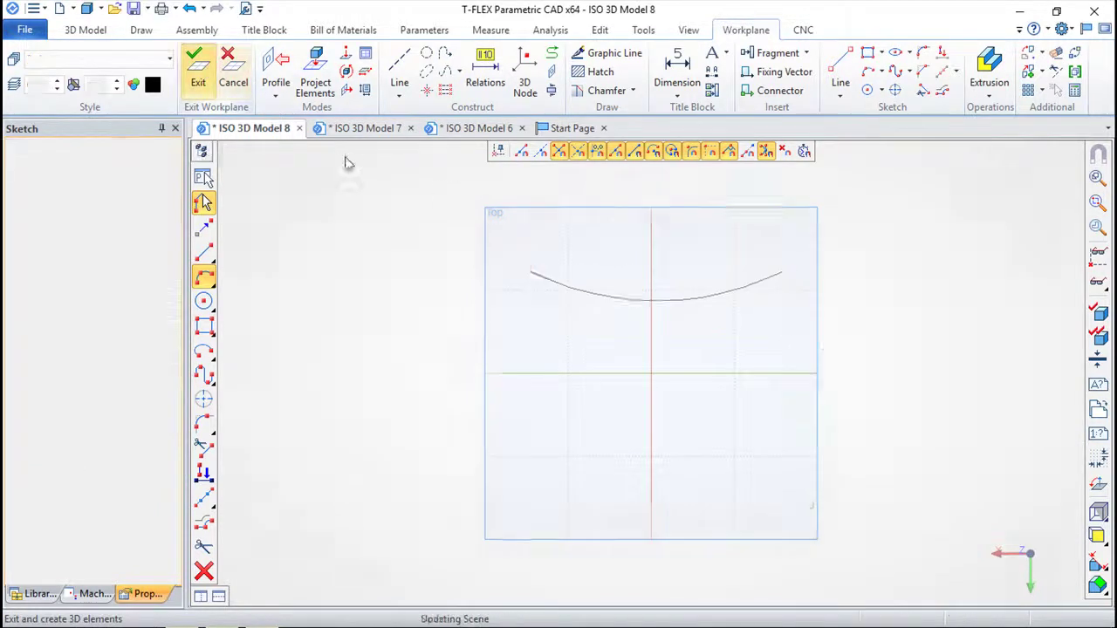
Extrude the arc on the Top workplane 101 upward into a curved surface
{"action": "left_click", "coordinate": [463, 70]}
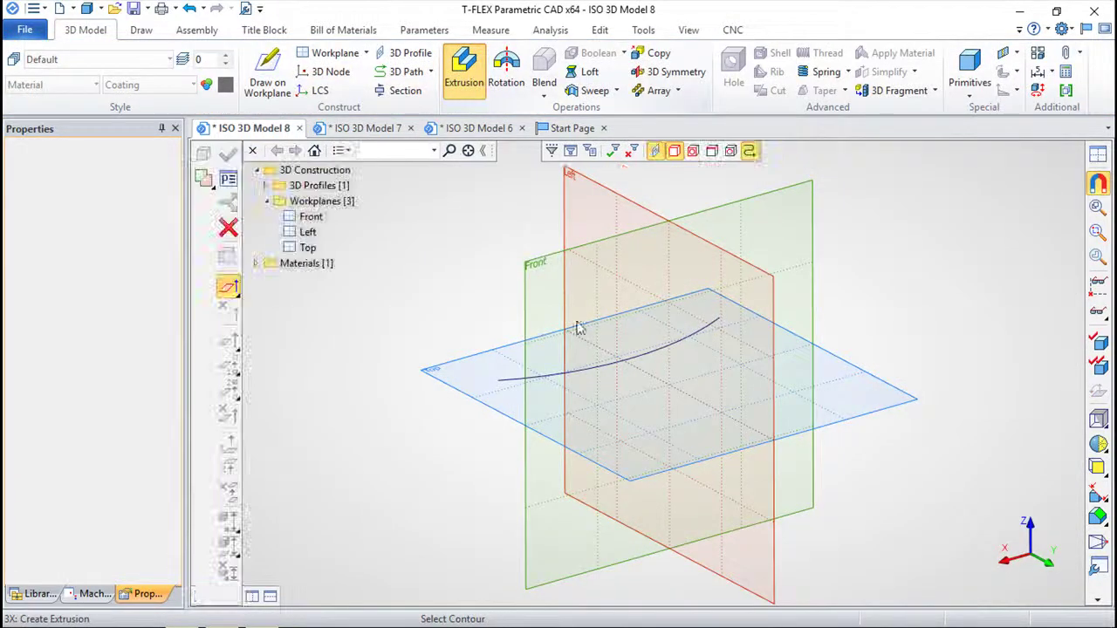
{"action": "left_click", "coordinate": [590, 368]}
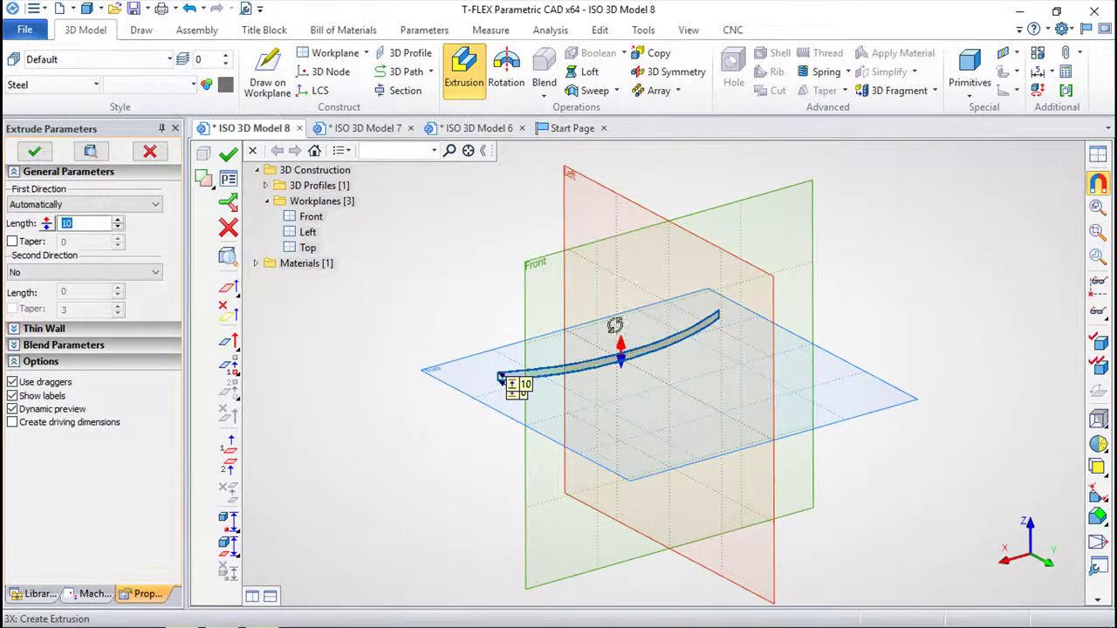
{"action": "left_click_drag", "start_coordinate": [619, 349], "coordinate": [618, 279]}
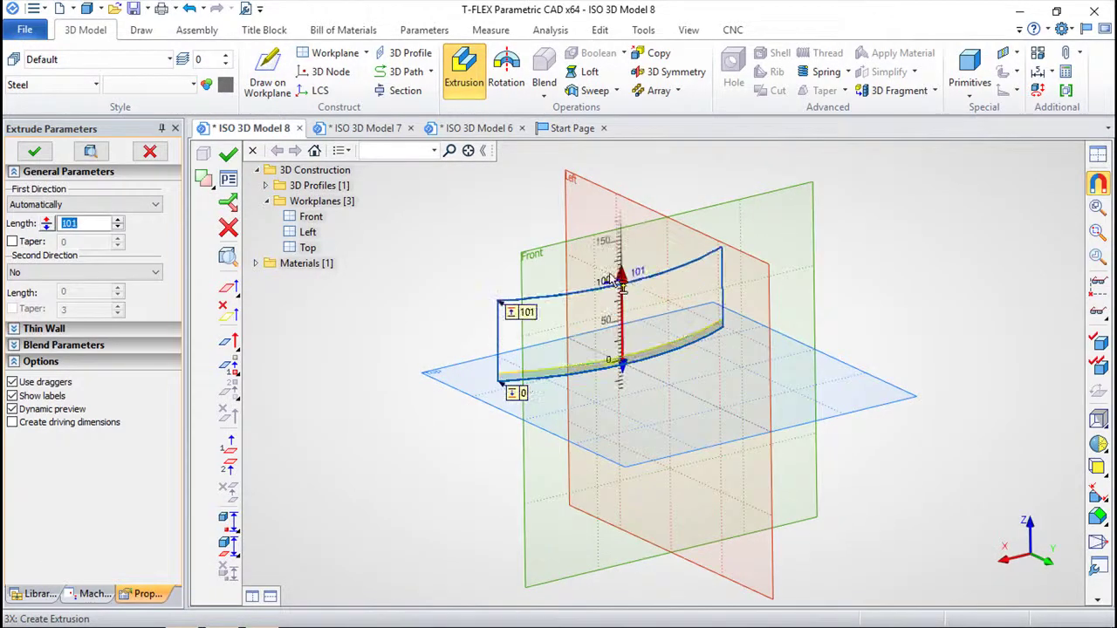
{"action": "left_click", "coordinate": [635, 240]}
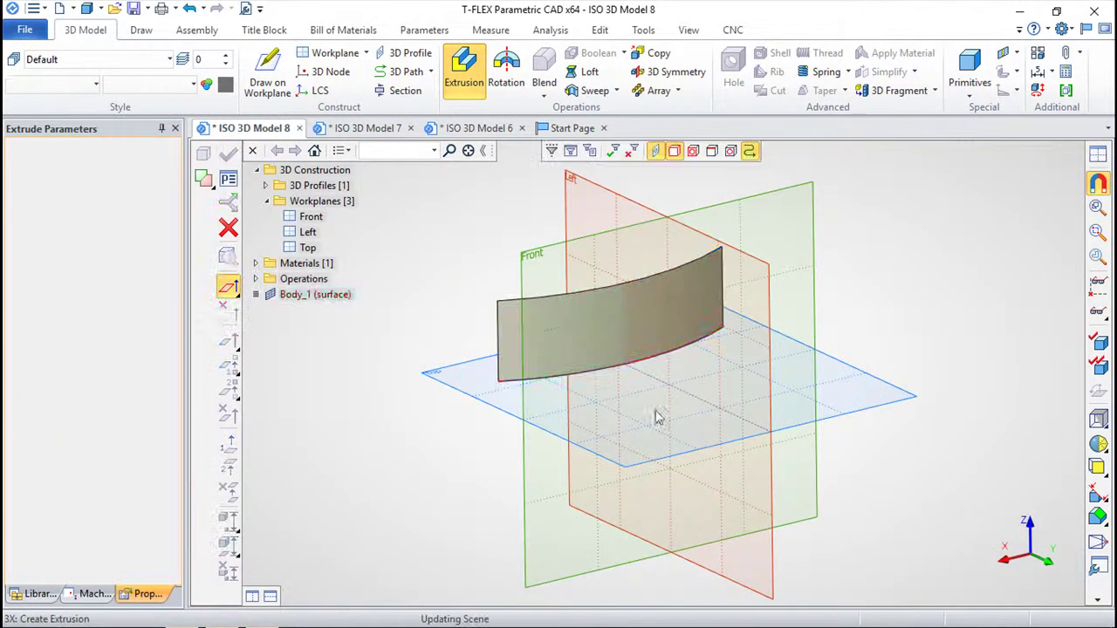
{"action": "left_click_drag", "start_coordinate": [590, 466], "coordinate": [523, 434]}
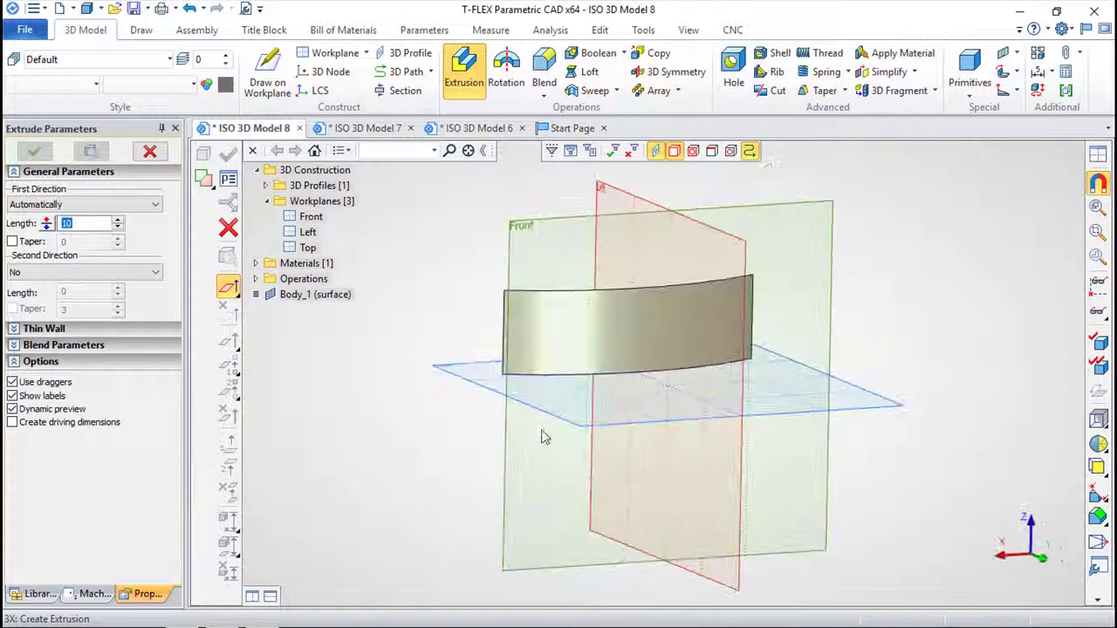
{"action": "key", "text": "Escape"}
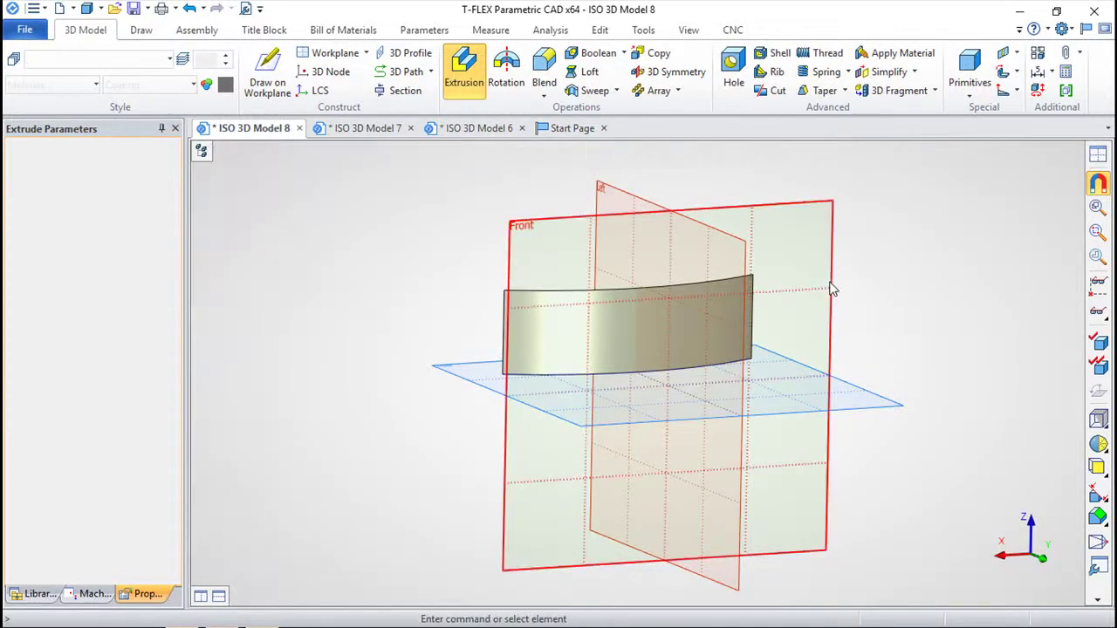
Open the Front workplane for drawing
{"action": "right_click", "coordinate": [836, 287]}
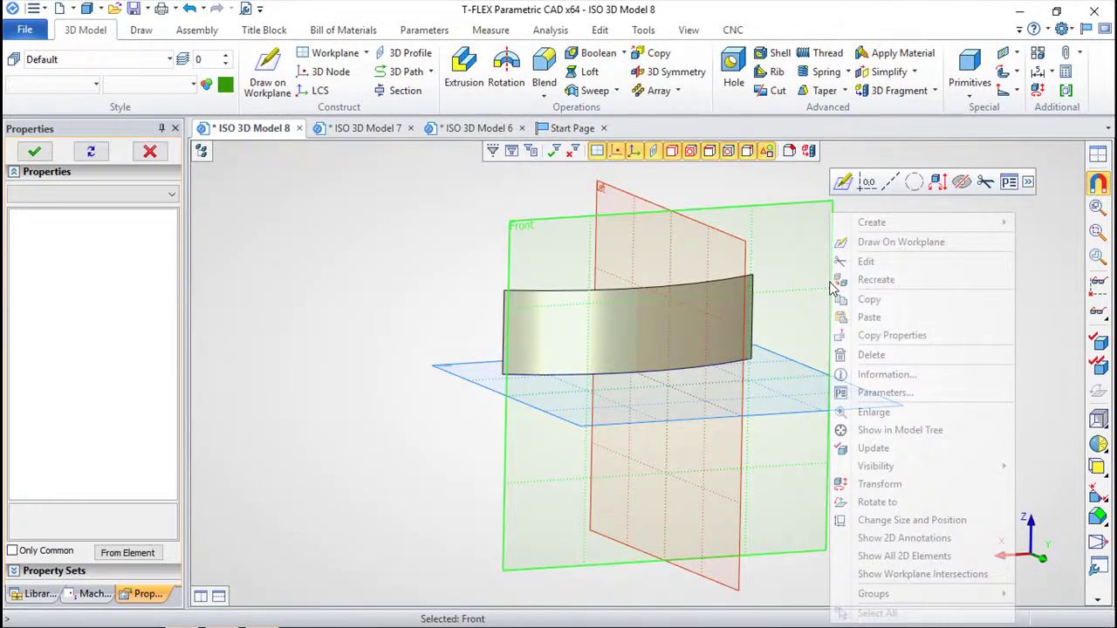
{"action": "left_click", "coordinate": [913, 244]}
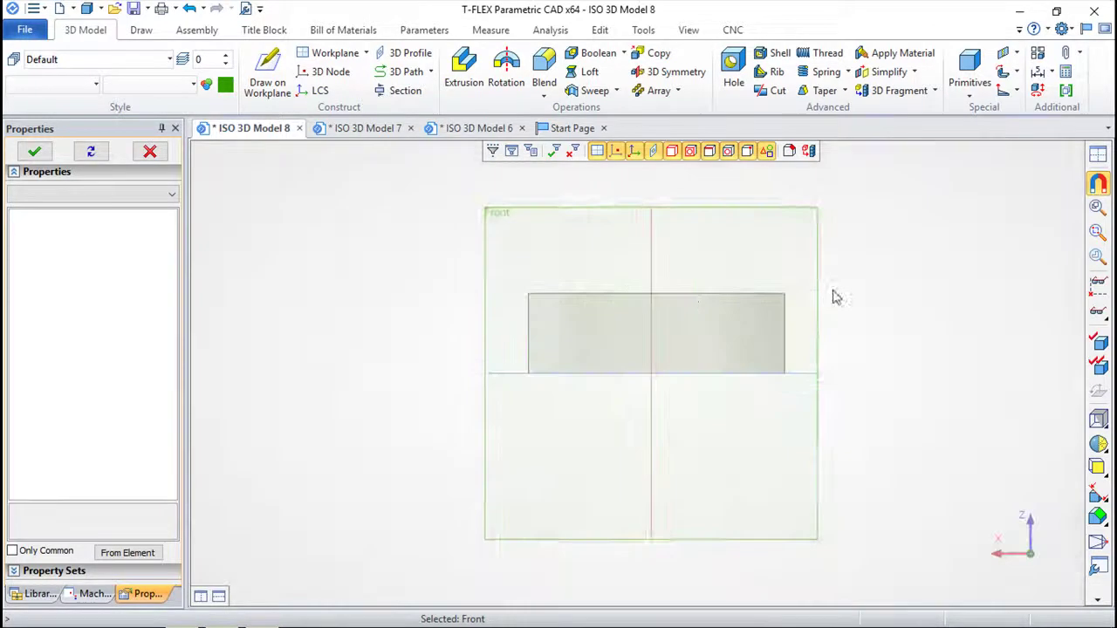
{"action": "left_click", "coordinate": [399, 71]}
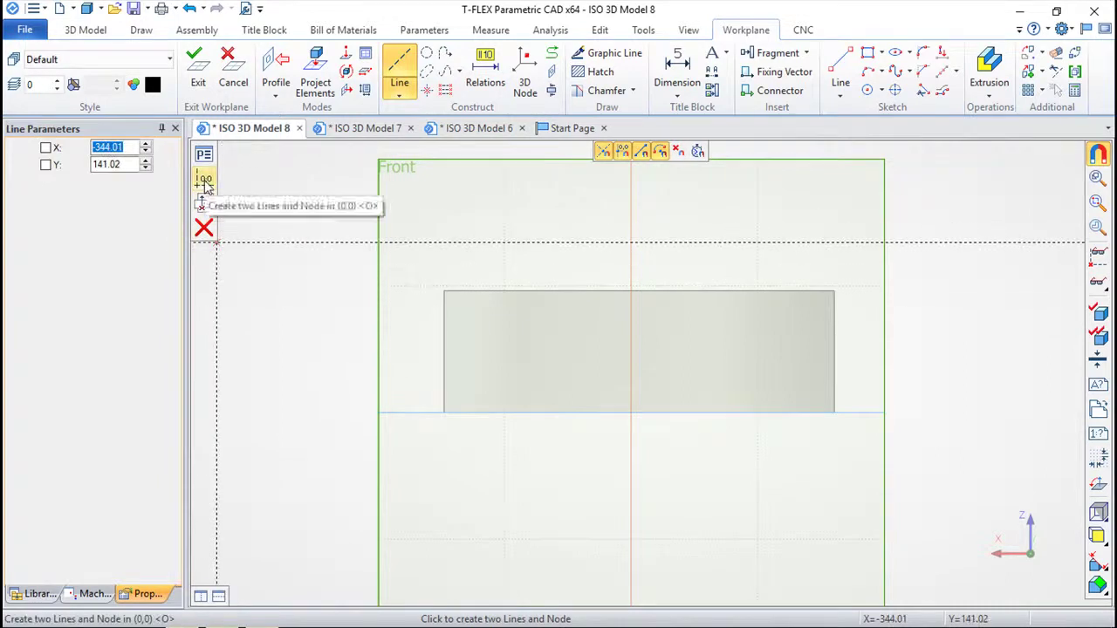
{"action": "left_click", "coordinate": [628, 407]}
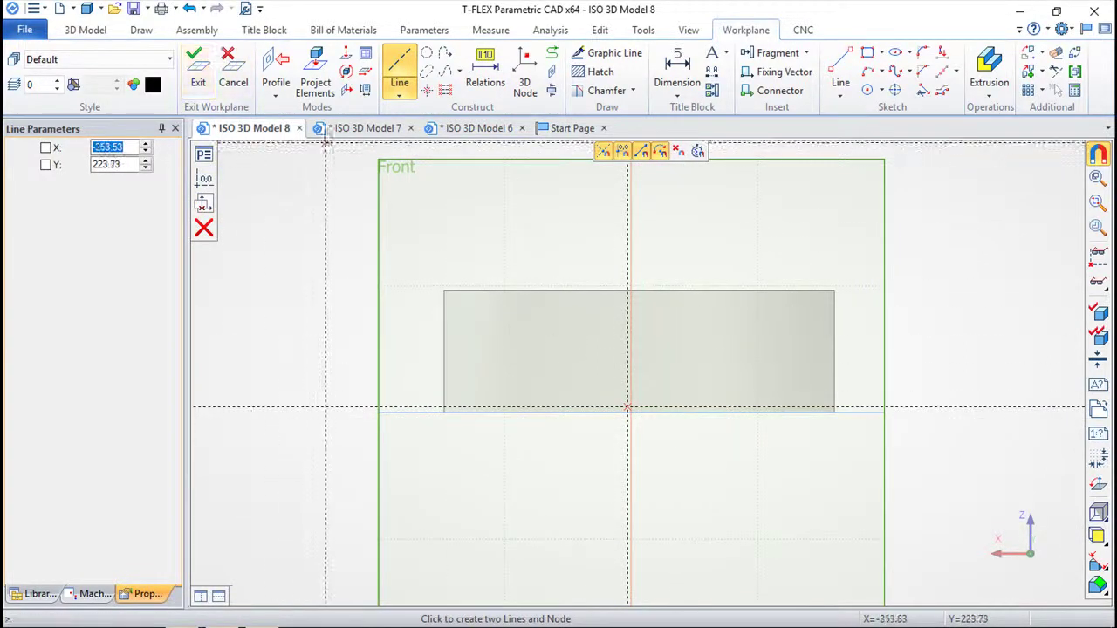
{"action": "left_click", "coordinate": [189, 8]}
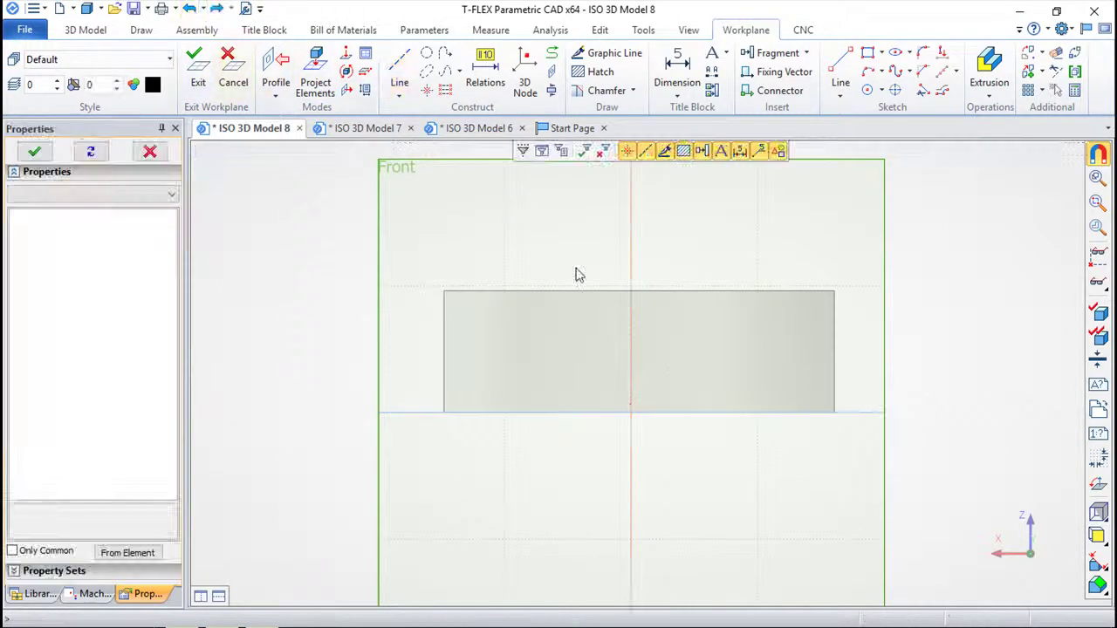
{"action": "left_click", "coordinate": [399, 68]}
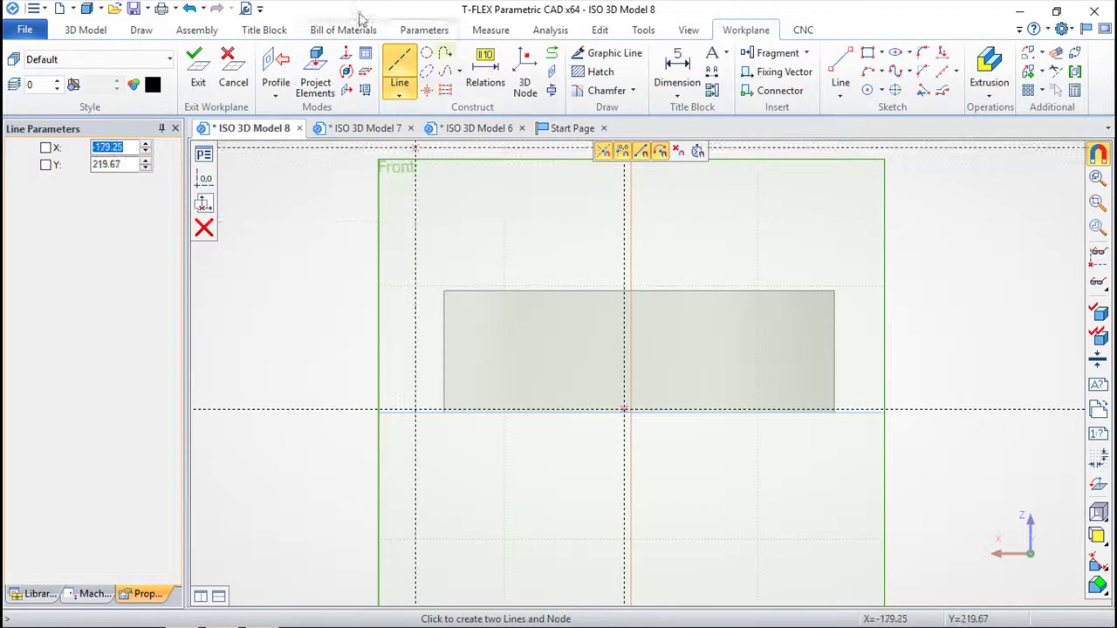
{"action": "left_click", "coordinate": [190, 8]}
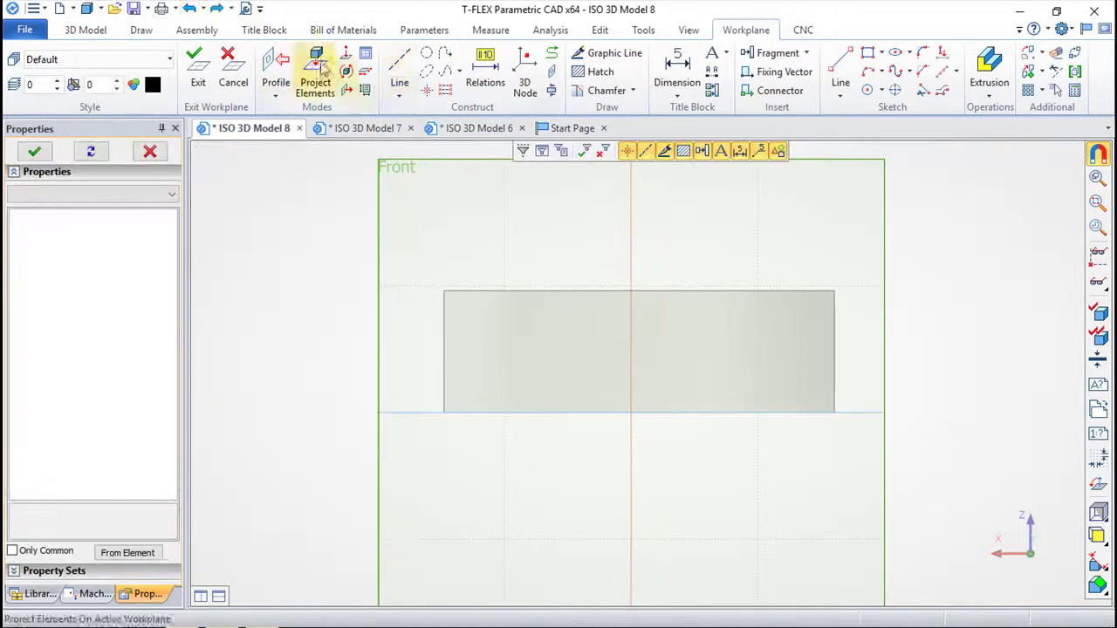
Construct crossed lines through the Front workplane's origin, plus two horizontal parallels above it and one vertical parallel on each side
{"action": "left_click", "coordinate": [400, 70]}
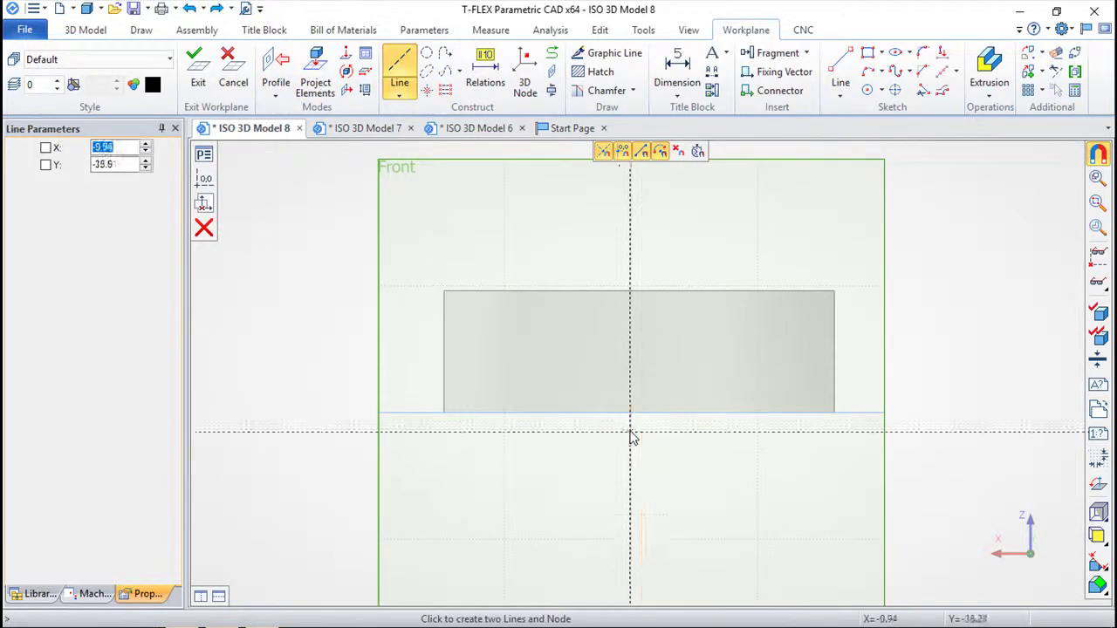
{"action": "left_click", "coordinate": [694, 414]}
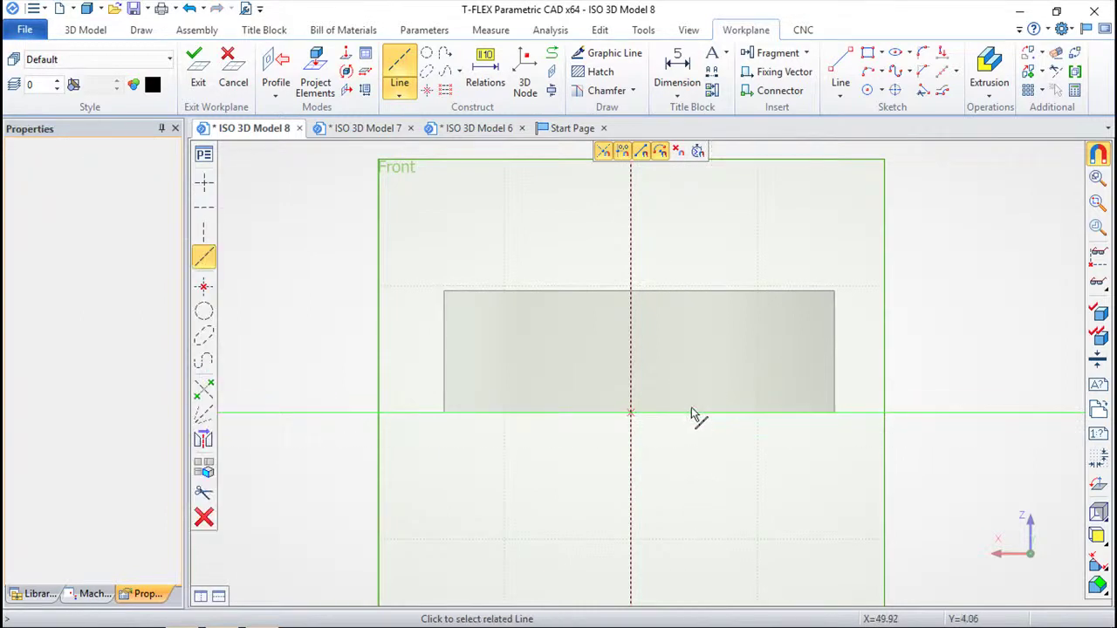
{"action": "left_click", "coordinate": [696, 346]}
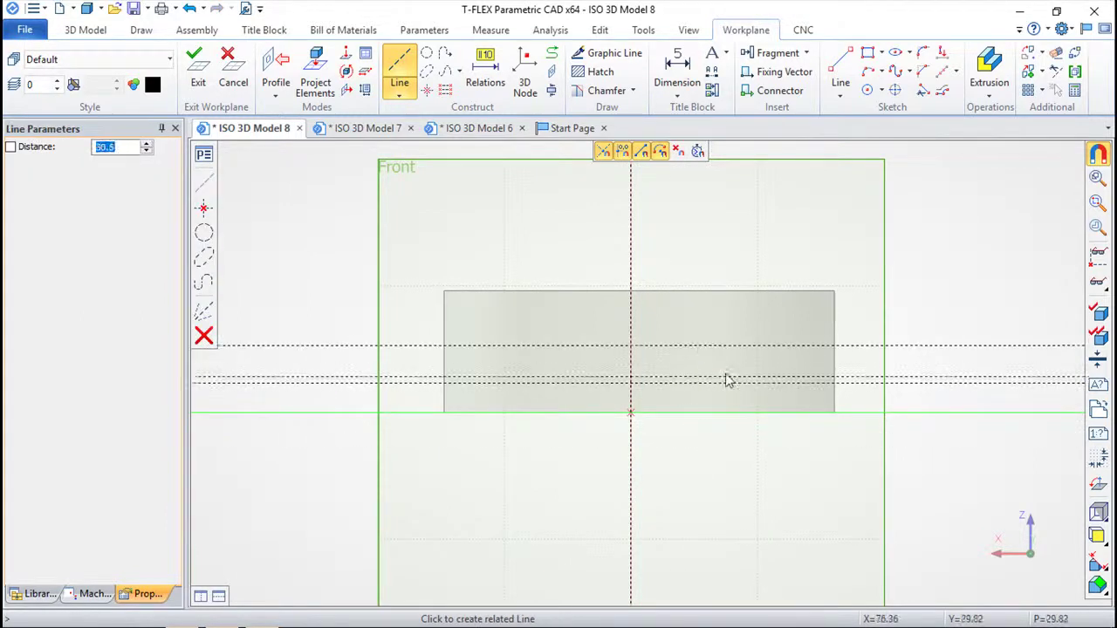
{"action": "left_click", "coordinate": [718, 382]}
{"action": "left_click", "coordinate": [630, 310]}
{"action": "left_click", "coordinate": [520, 328]}
{"action": "left_click", "coordinate": [712, 342]}
{"action": "right_click", "coordinate": [687, 315]}
{"action": "scroll", "coordinate": [595, 303], "scroll_direction": "up", "scroll_amount": 2}
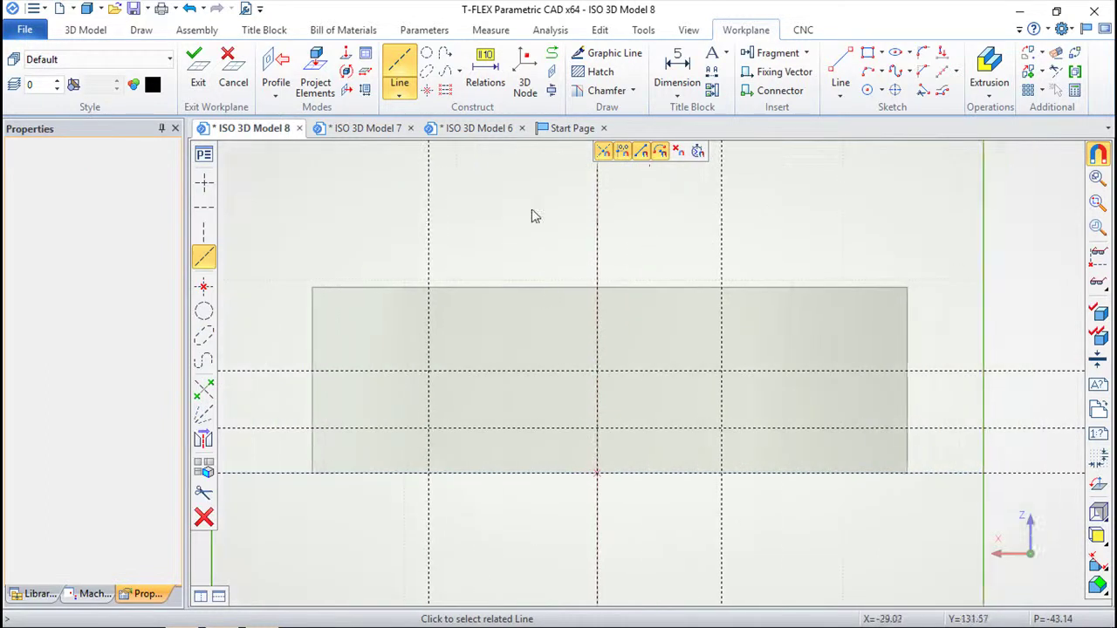
Outline a closed rectangle with graphic lines through the four intersections of the parallel construction lines
{"action": "key", "text": "g"}
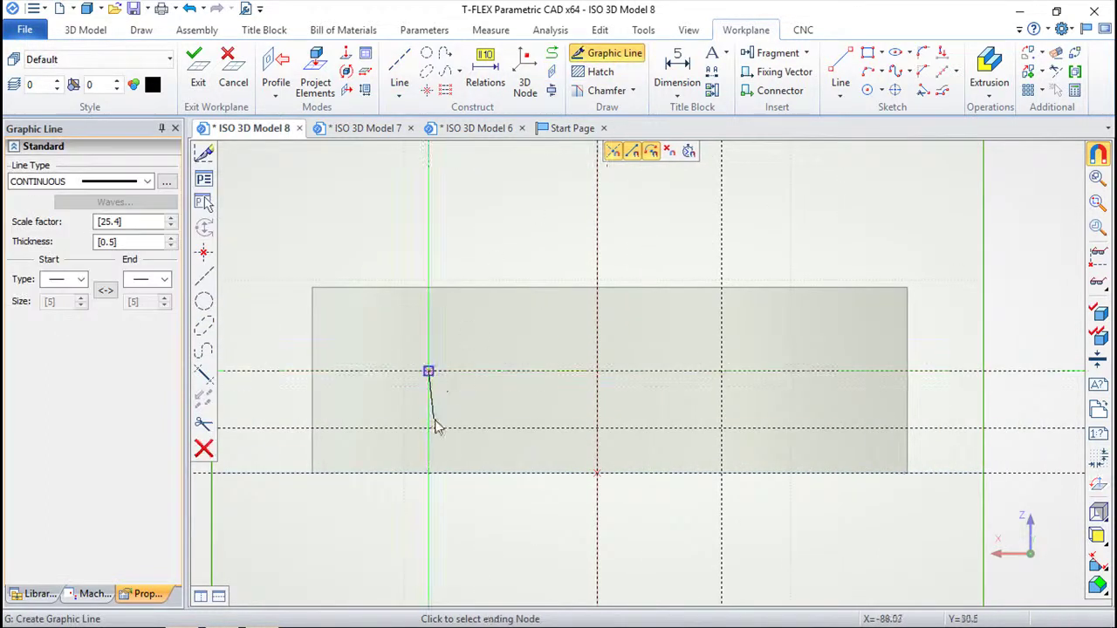
{"action": "left_click", "coordinate": [428, 428]}
{"action": "left_click", "coordinate": [721, 428]}
{"action": "left_click", "coordinate": [720, 371]}
{"action": "left_click", "coordinate": [429, 370]}
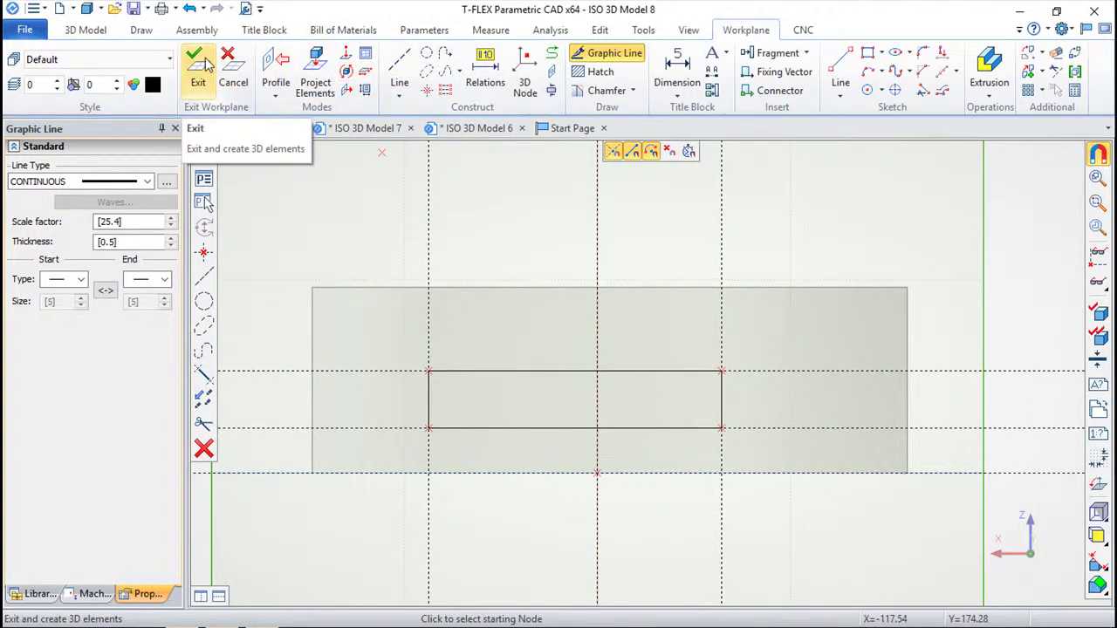
Add a 3D node at the midpoint of the rectangle's left edge and finish the drawing
{"action": "left_click", "coordinate": [526, 70]}
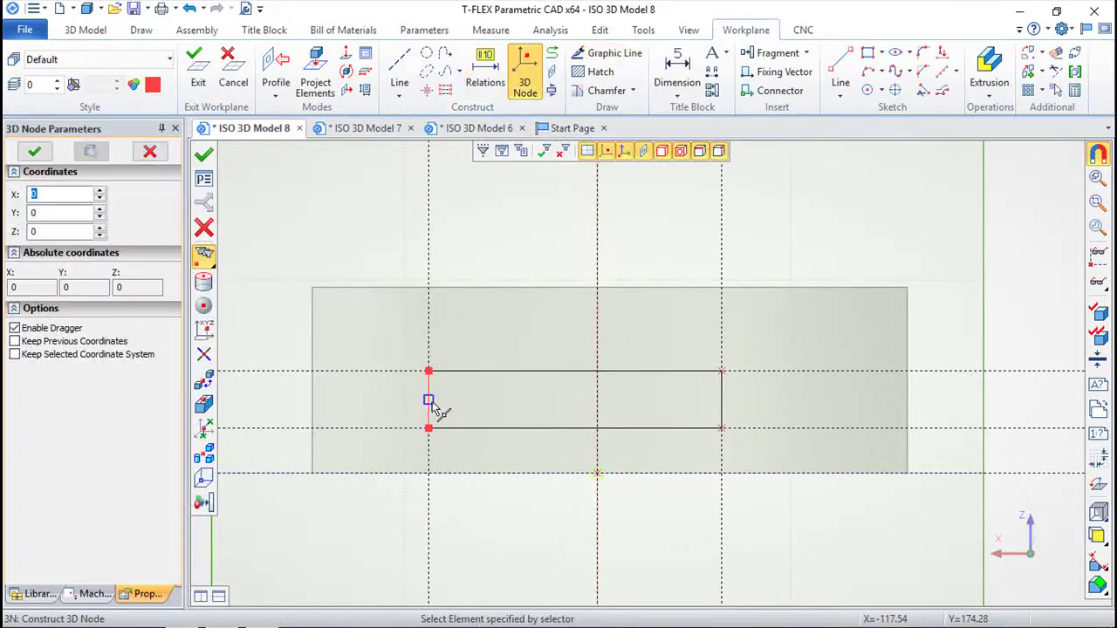
{"action": "left_click", "coordinate": [428, 400]}
{"action": "left_click", "coordinate": [480, 377]}
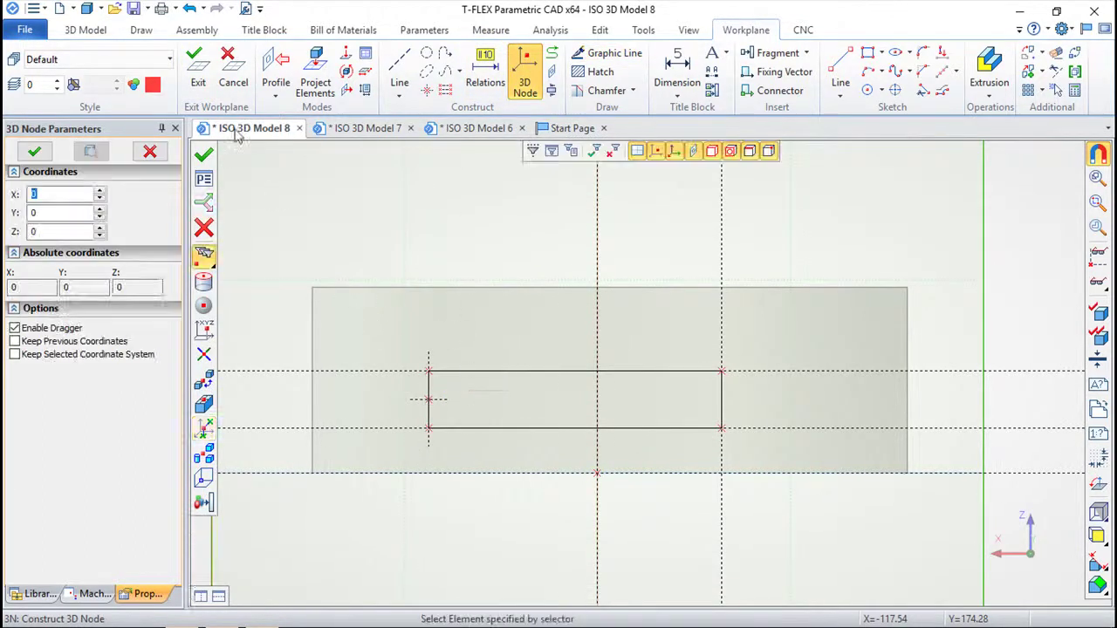
{"action": "left_click", "coordinate": [197, 68]}
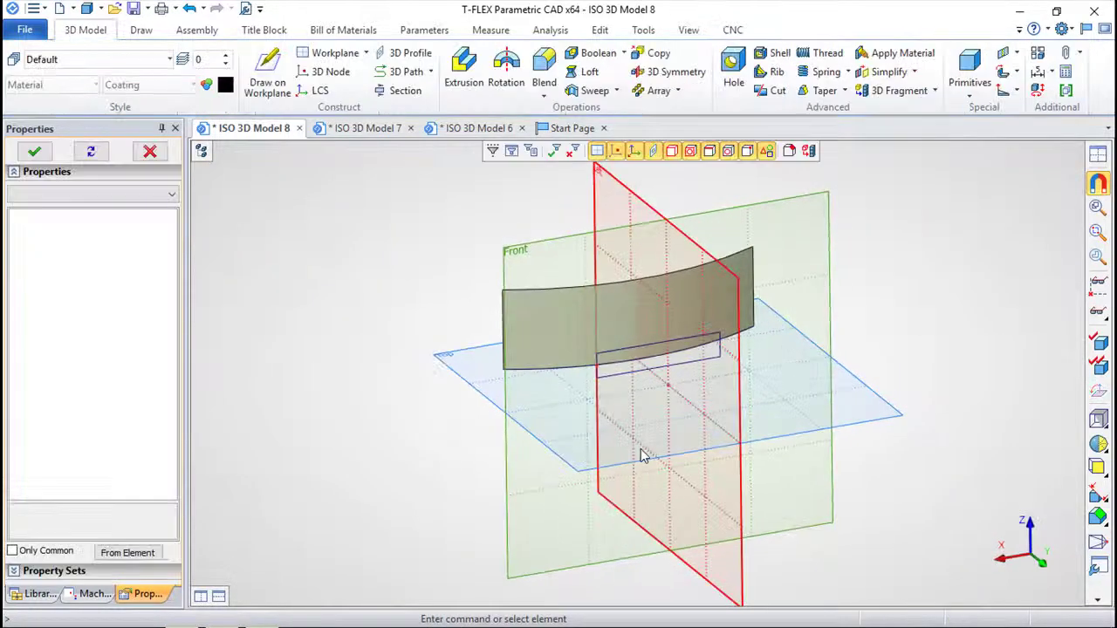
Place two 3D nodes side by side at mid-height on the left half of the curved surface
{"action": "left_click", "coordinate": [325, 71]}
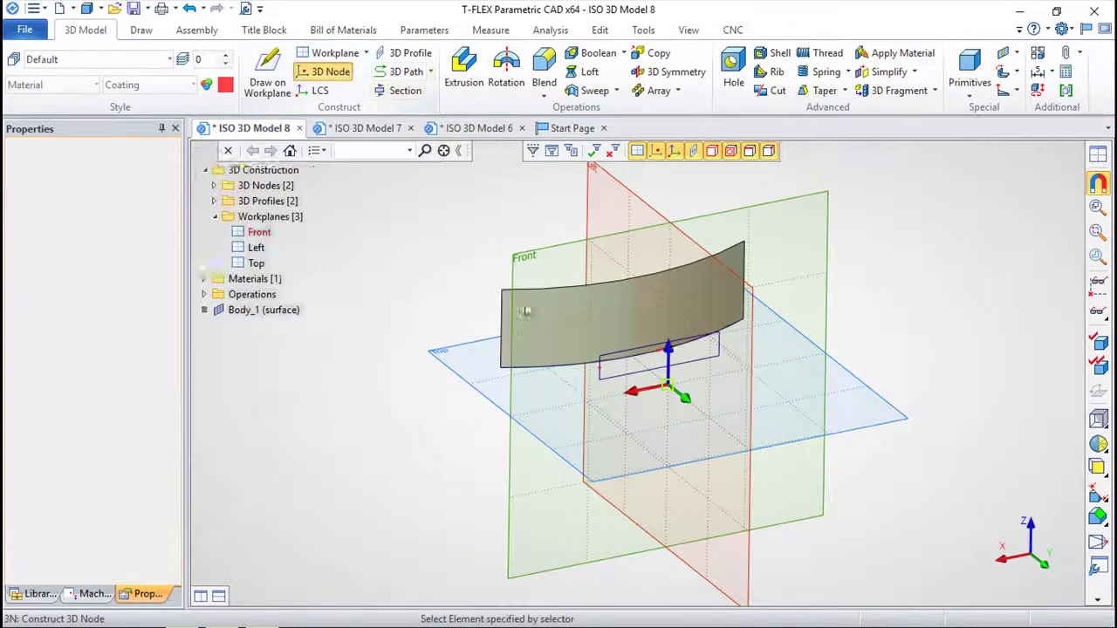
{"action": "left_click", "coordinate": [581, 333]}
{"action": "left_click", "coordinate": [590, 338]}
{"action": "left_click", "coordinate": [548, 339]}
{"action": "left_click", "coordinate": [536, 320]}
Start a 3D profile wrapped onto a surface, using the rectangle as planar profile, its left-edge node as point and the curved face as surface
{"action": "left_click_drag", "start_coordinate": [429, 436], "coordinate": [496, 453]}
{"action": "scroll", "coordinate": [618, 455], "scroll_direction": "up", "scroll_amount": 2}
{"action": "middle_click_drag", "start_coordinate": [685, 421], "coordinate": [652, 455]}
{"action": "left_click", "coordinate": [403, 53]}
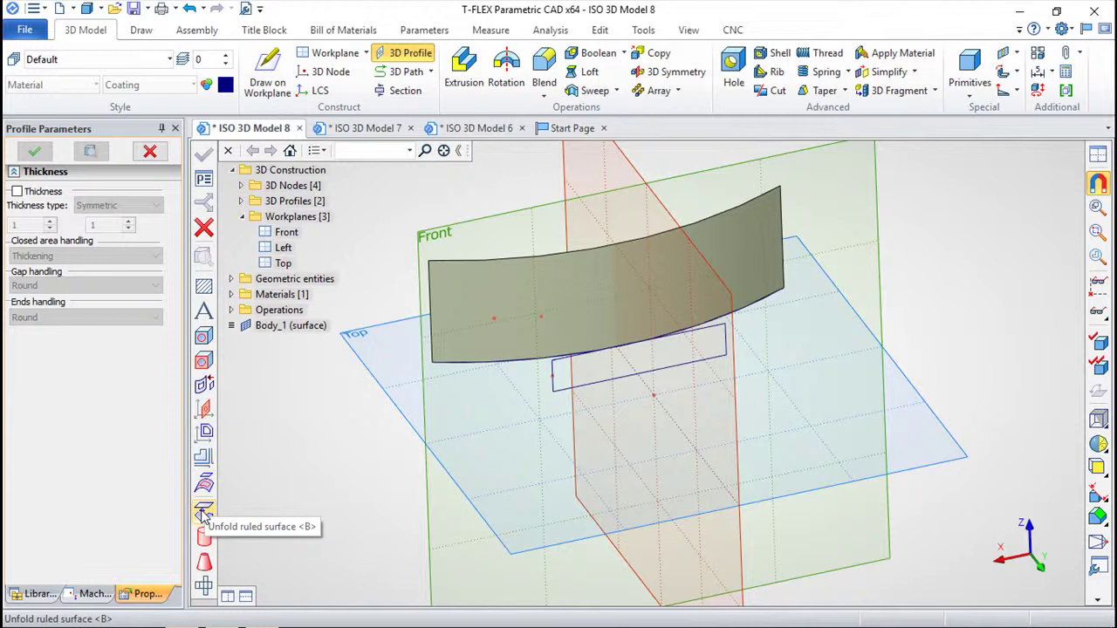
{"action": "left_click", "coordinate": [204, 485]}
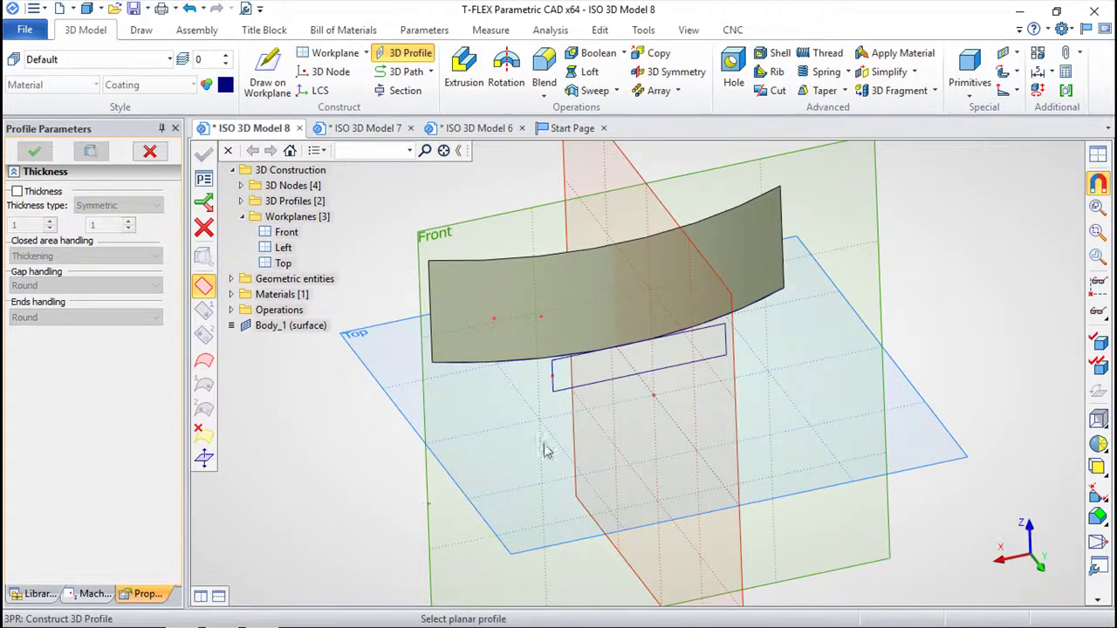
{"action": "left_click", "coordinate": [636, 379]}
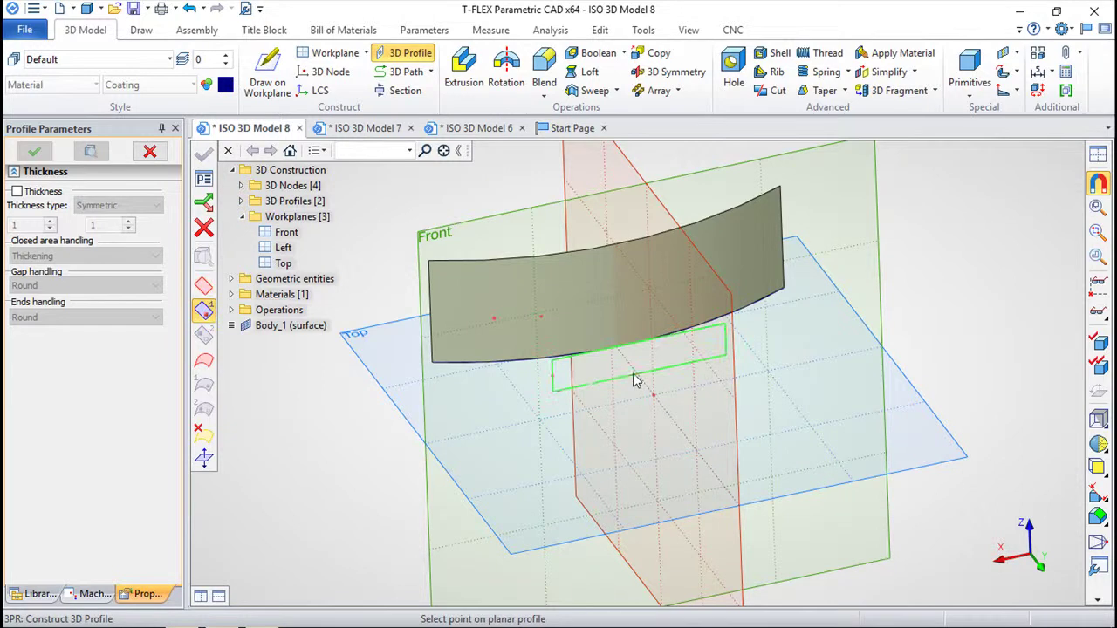
{"action": "left_click", "coordinate": [552, 380]}
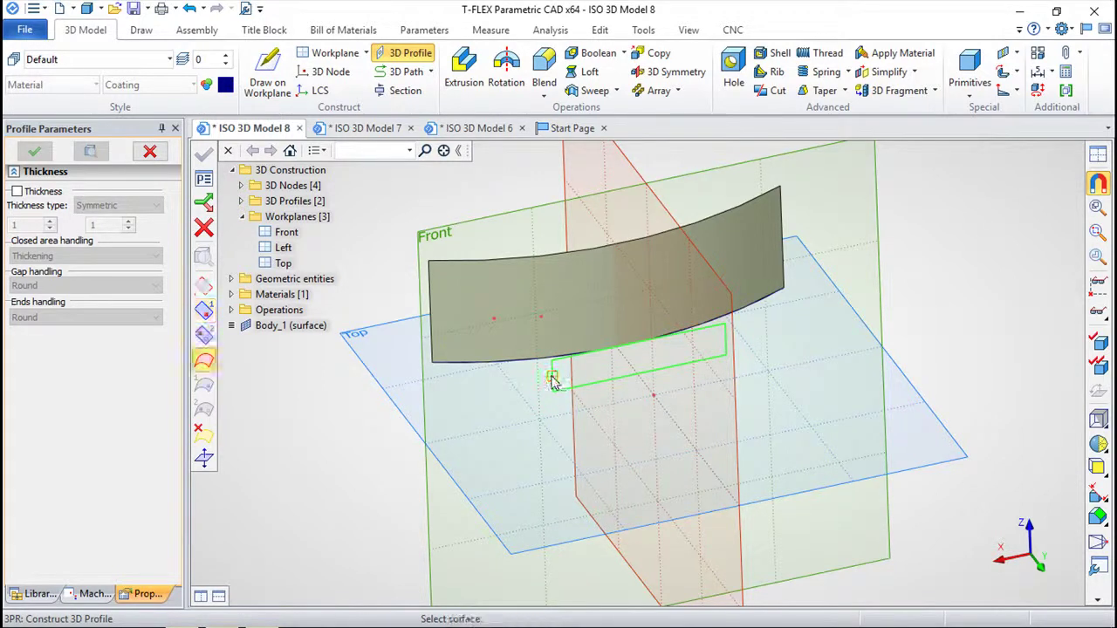
{"action": "left_click", "coordinate": [578, 285]}
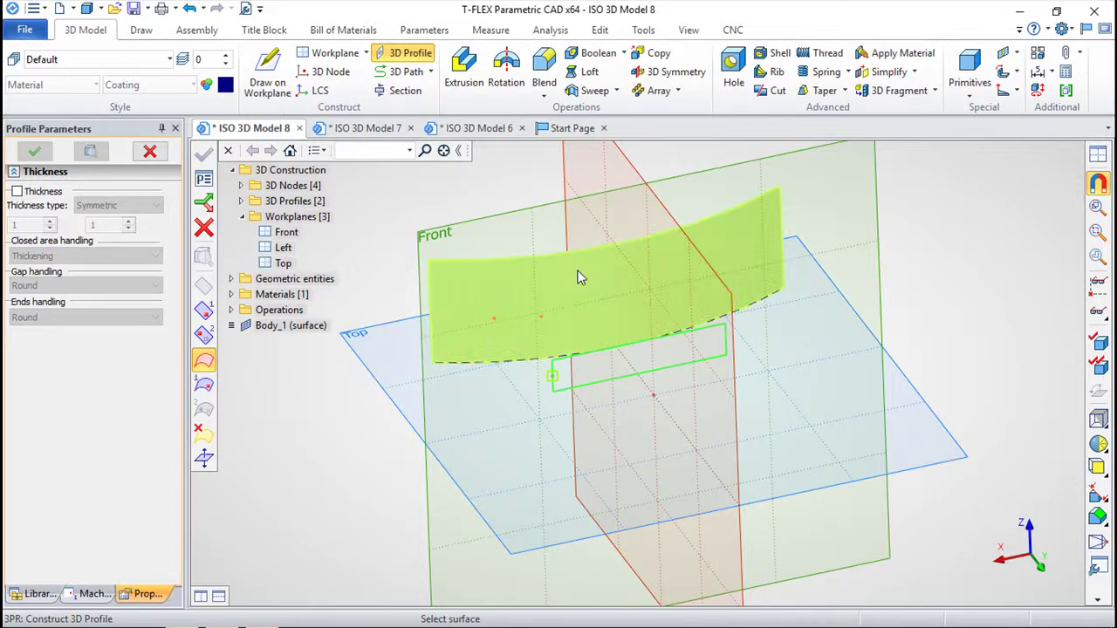
Set the curved face's right-hand node as first surface point and its left-hand node as second, and create the wrapped profile
{"action": "left_click", "coordinate": [203, 387]}
{"action": "left_click", "coordinate": [542, 318]}
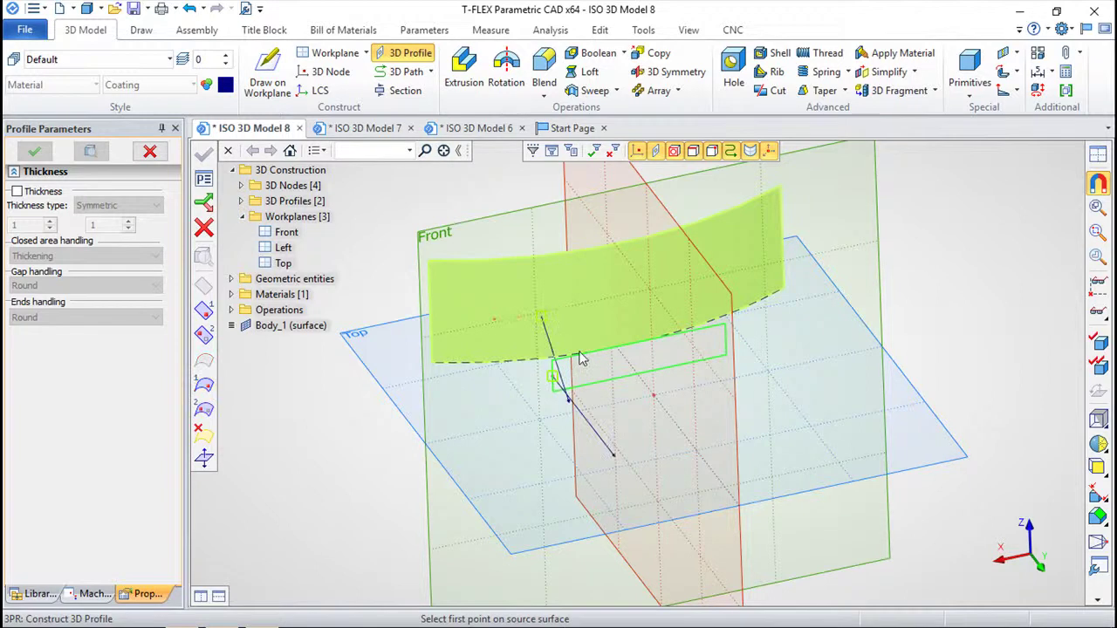
{"action": "left_click", "coordinate": [204, 408]}
{"action": "left_click", "coordinate": [494, 320]}
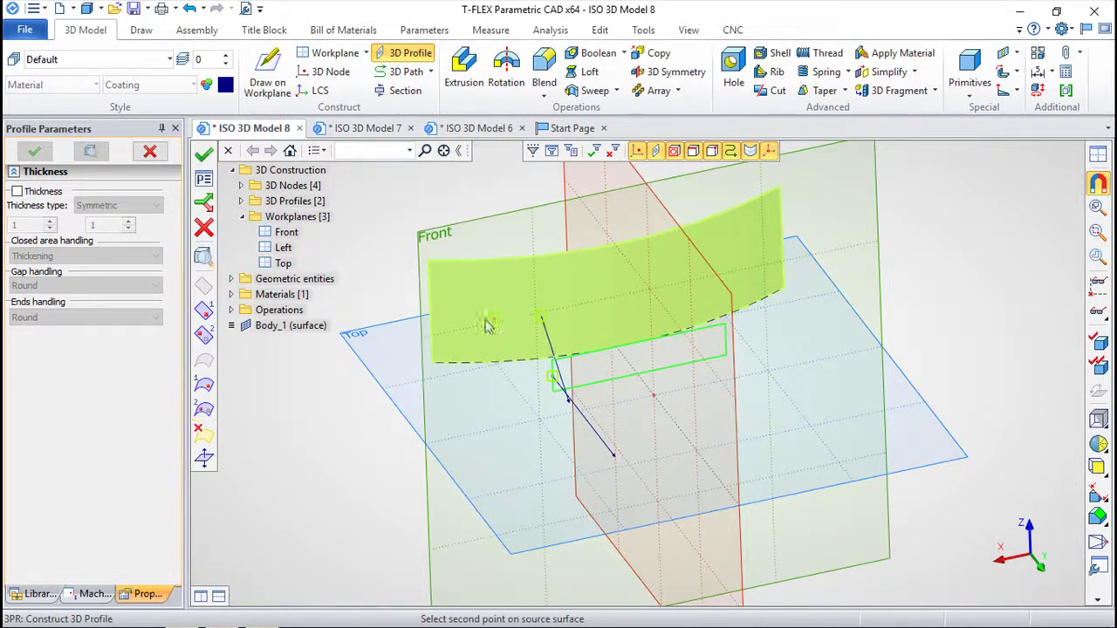
{"action": "left_click", "coordinate": [205, 154]}
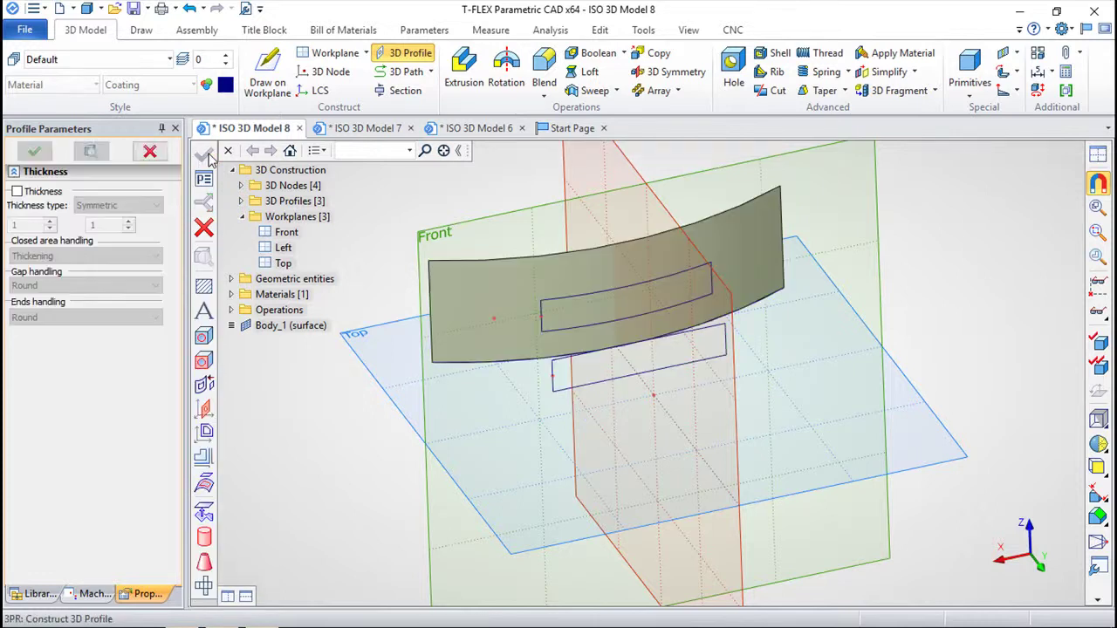
Try extruding the profile wrapped onto the curved face
{"action": "middle_click_drag", "start_coordinate": [656, 377], "coordinate": [763, 455]}
{"action": "middle_click_drag", "start_coordinate": [632, 412], "coordinate": [667, 408]}
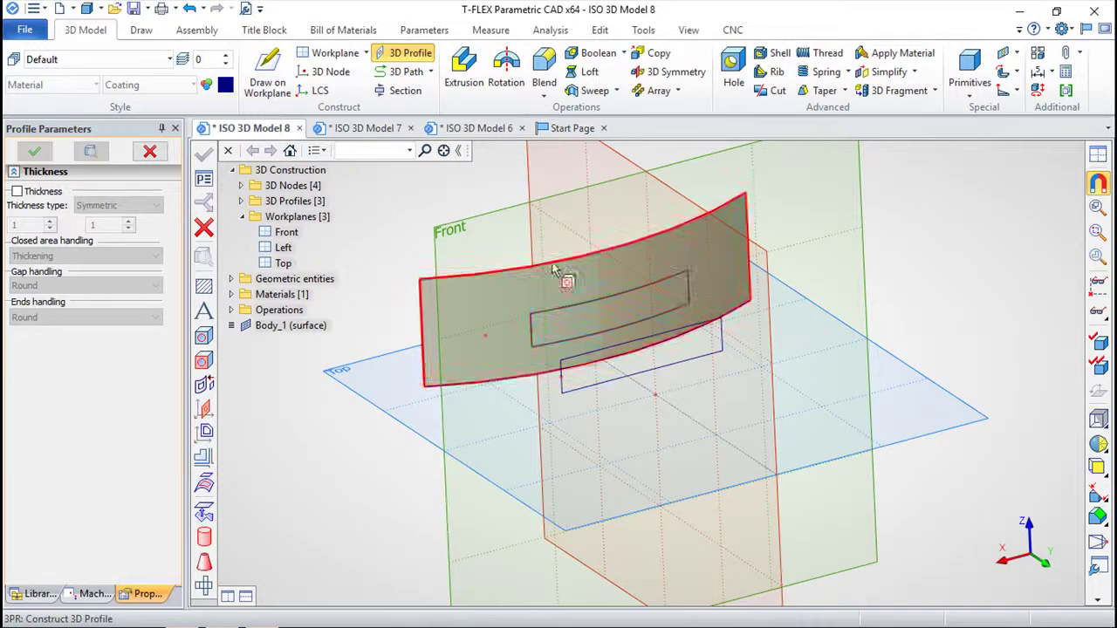
{"action": "middle_click_drag", "start_coordinate": [591, 316], "coordinate": [752, 422]}
{"action": "middle_click_drag", "start_coordinate": [686, 299], "coordinate": [661, 327]}
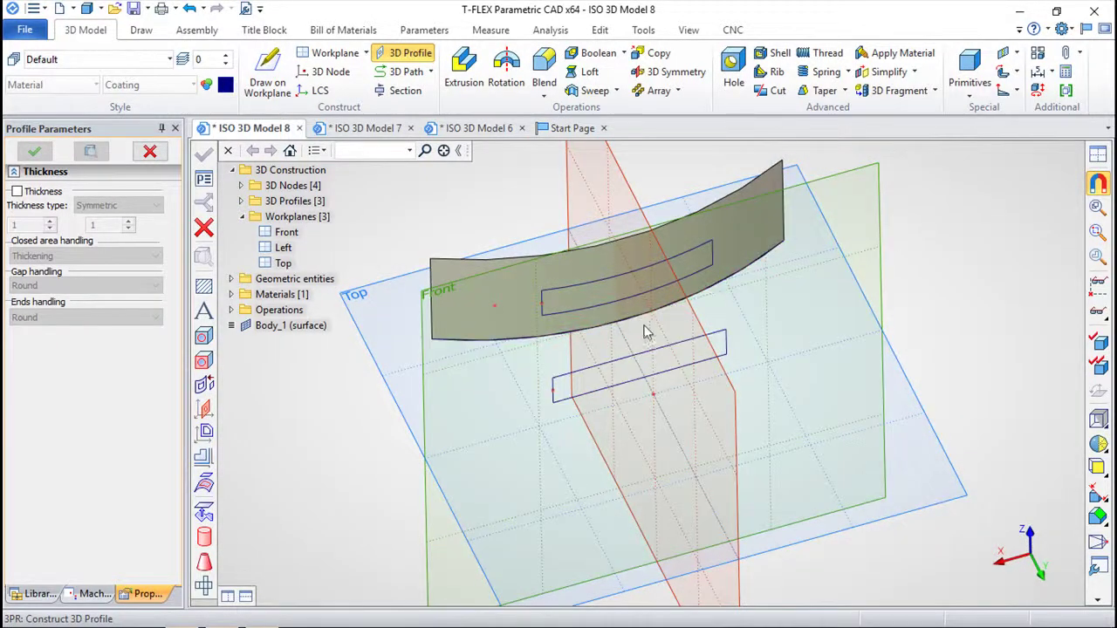
{"action": "middle_click_drag", "start_coordinate": [783, 373], "coordinate": [801, 340]}
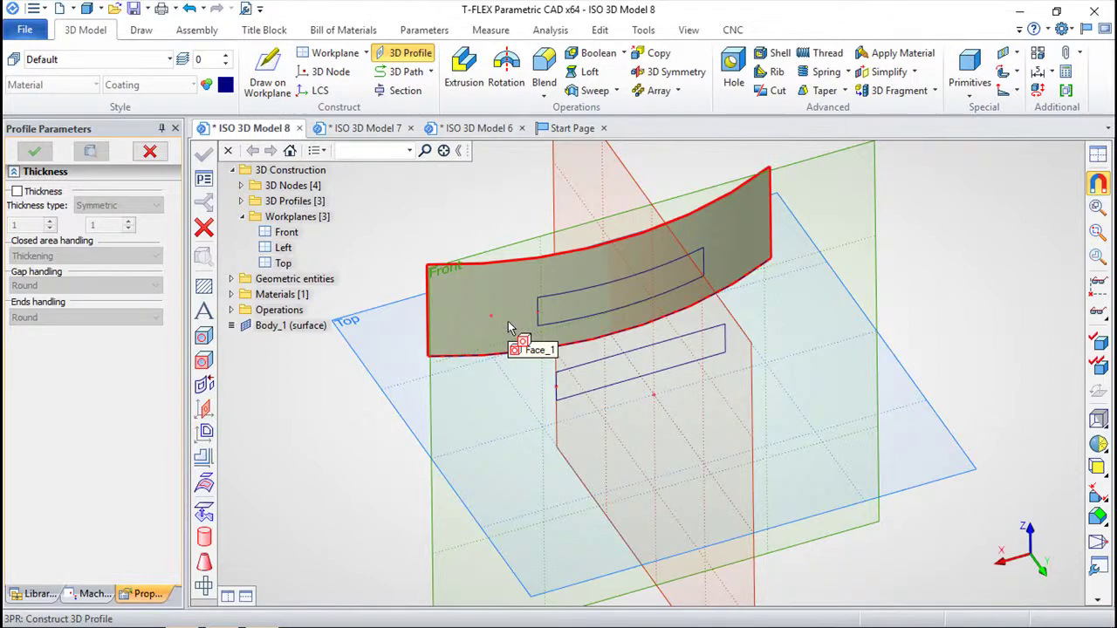
{"action": "left_click", "coordinate": [464, 83]}
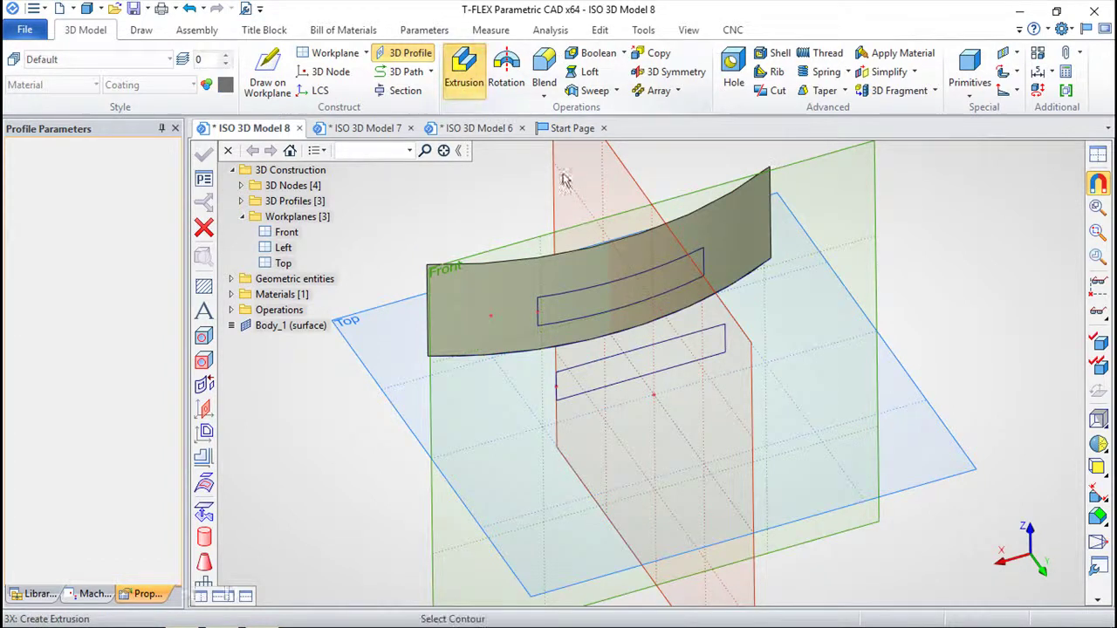
{"action": "left_click", "coordinate": [623, 288]}
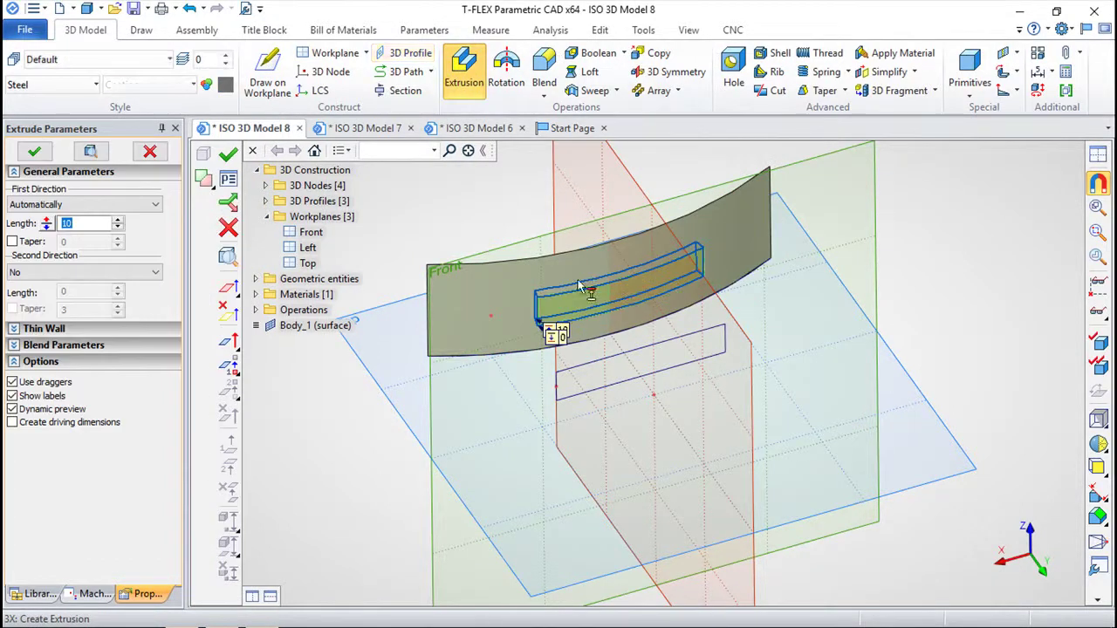
{"action": "left_click", "coordinate": [228, 227]}
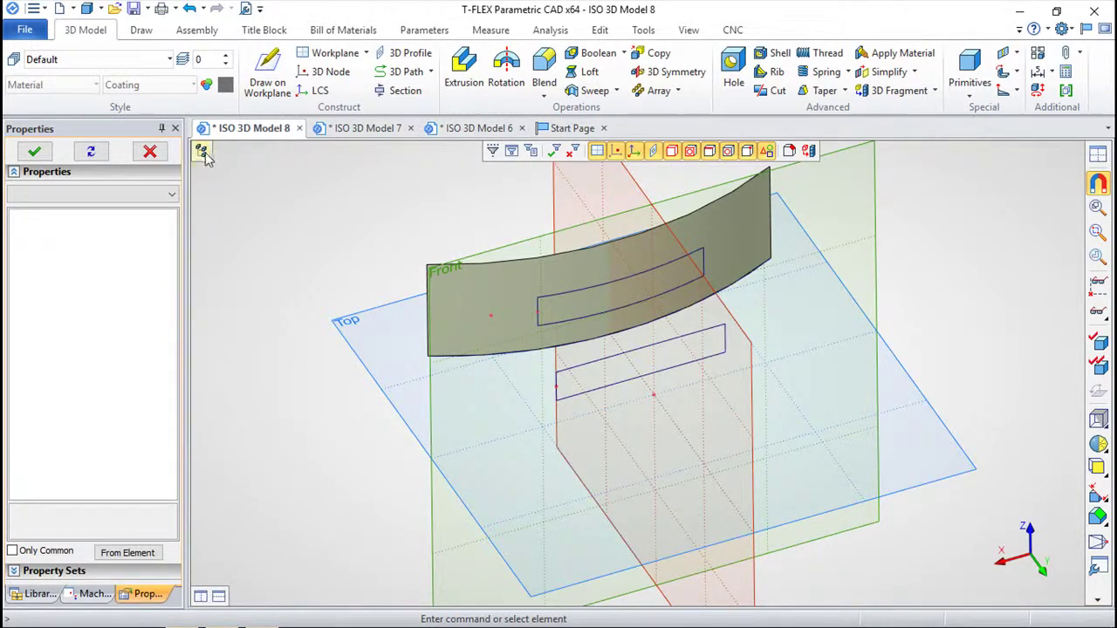
Create a new ISO 3D Model document and open its Top workplane for drawing
{"action": "left_click", "coordinate": [563, 128]}
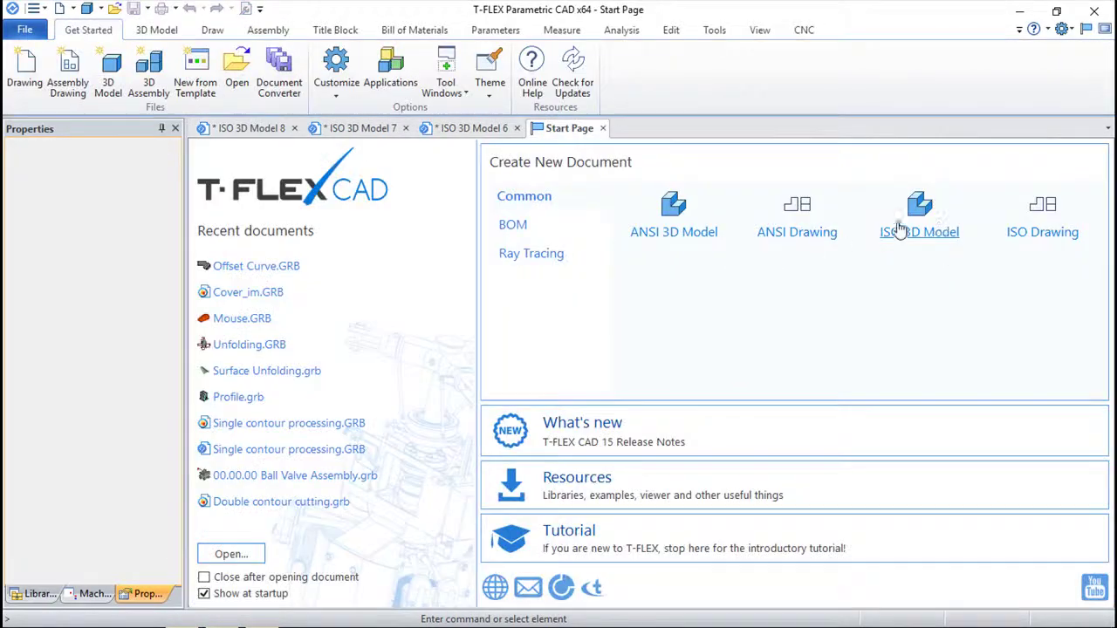
{"action": "left_click", "coordinate": [908, 233]}
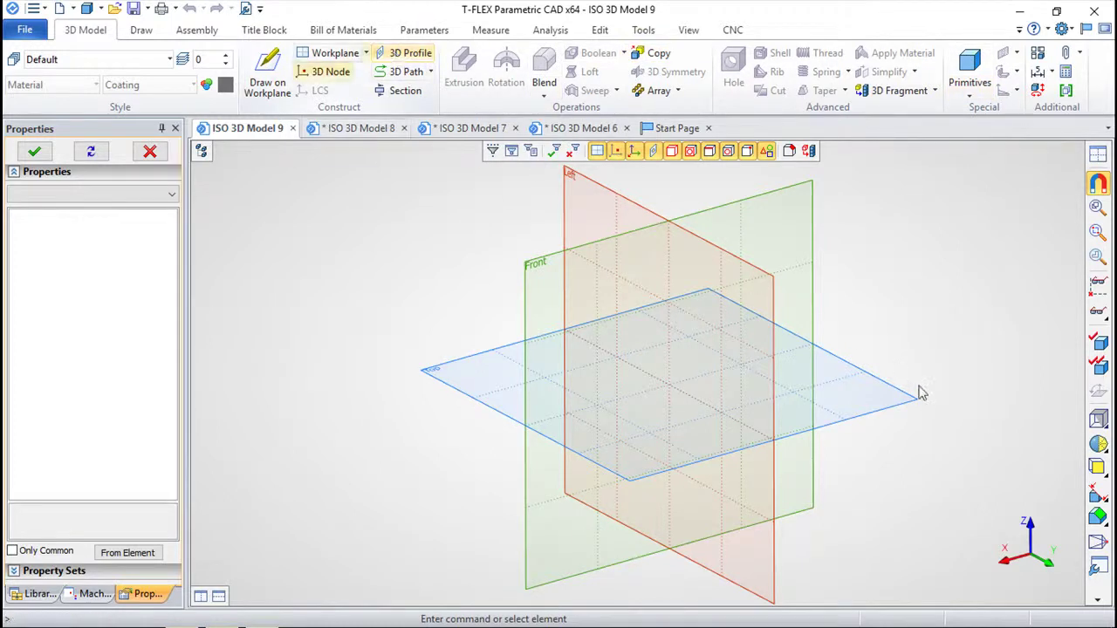
{"action": "right_click", "coordinate": [877, 382]}
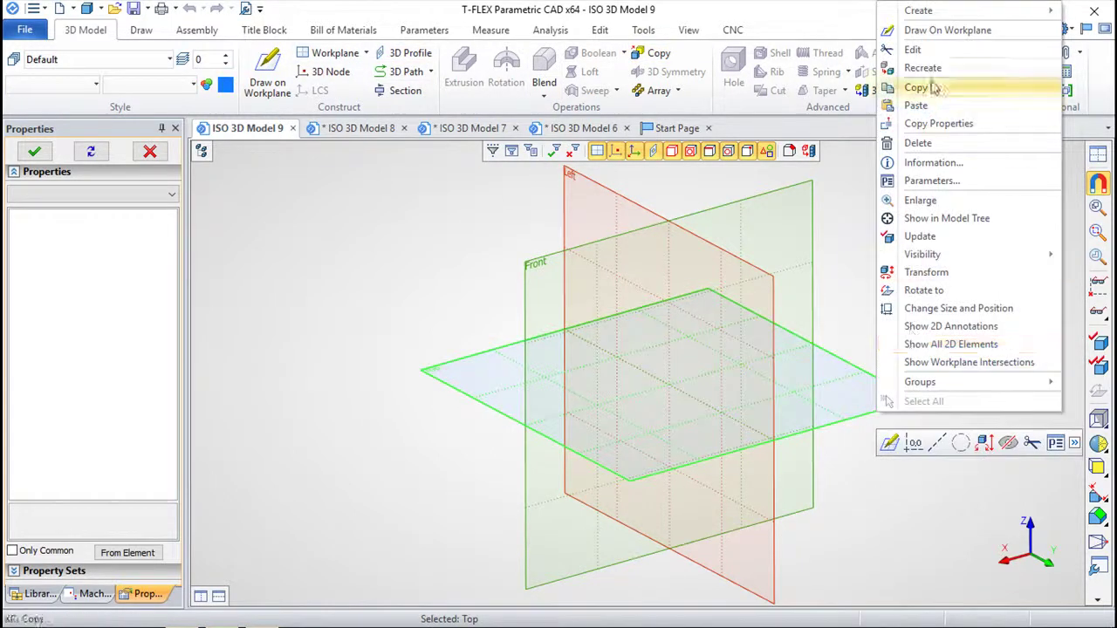
{"action": "left_click", "coordinate": [949, 30]}
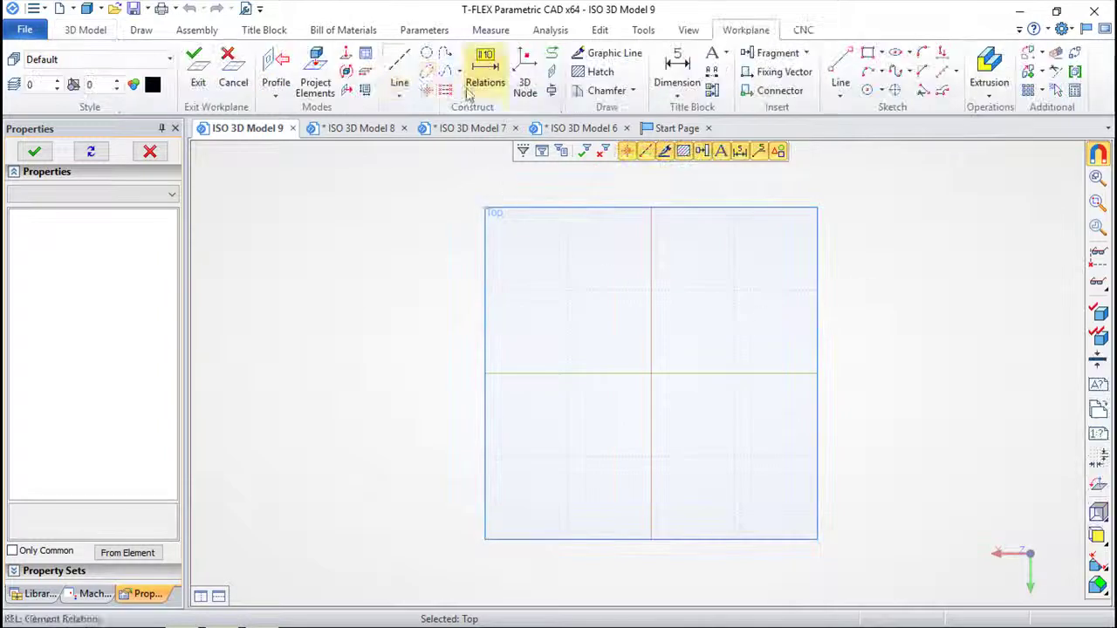
Construct two perpendicular lines with a node crossing at the centre of the Top workplane
{"action": "left_click", "coordinate": [400, 65]}
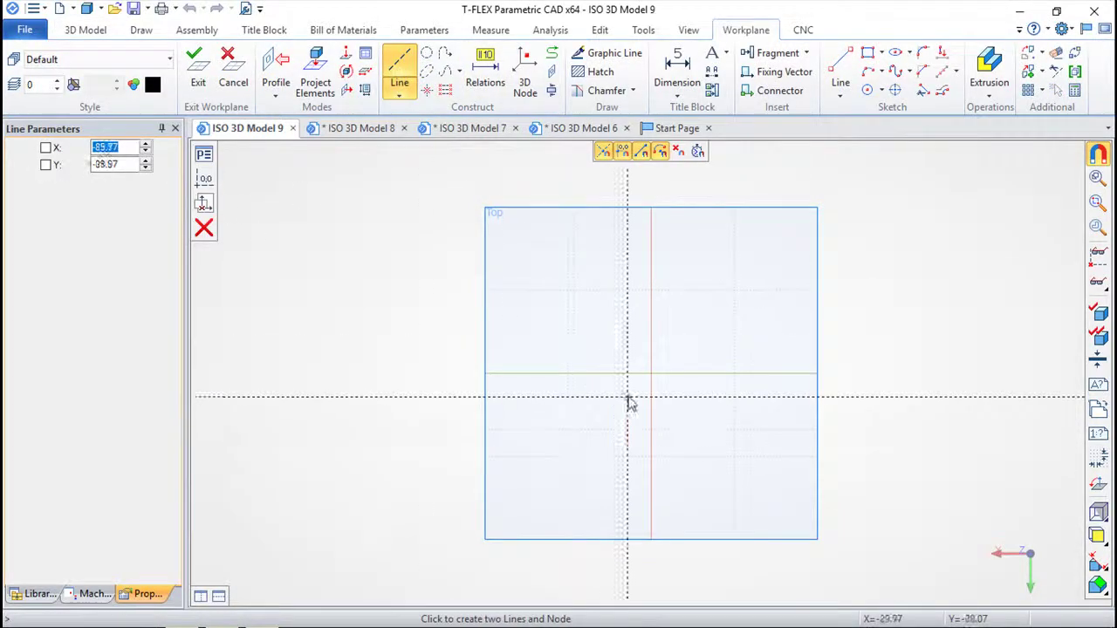
{"action": "left_click", "coordinate": [653, 375]}
{"action": "right_click", "coordinate": [701, 289]}
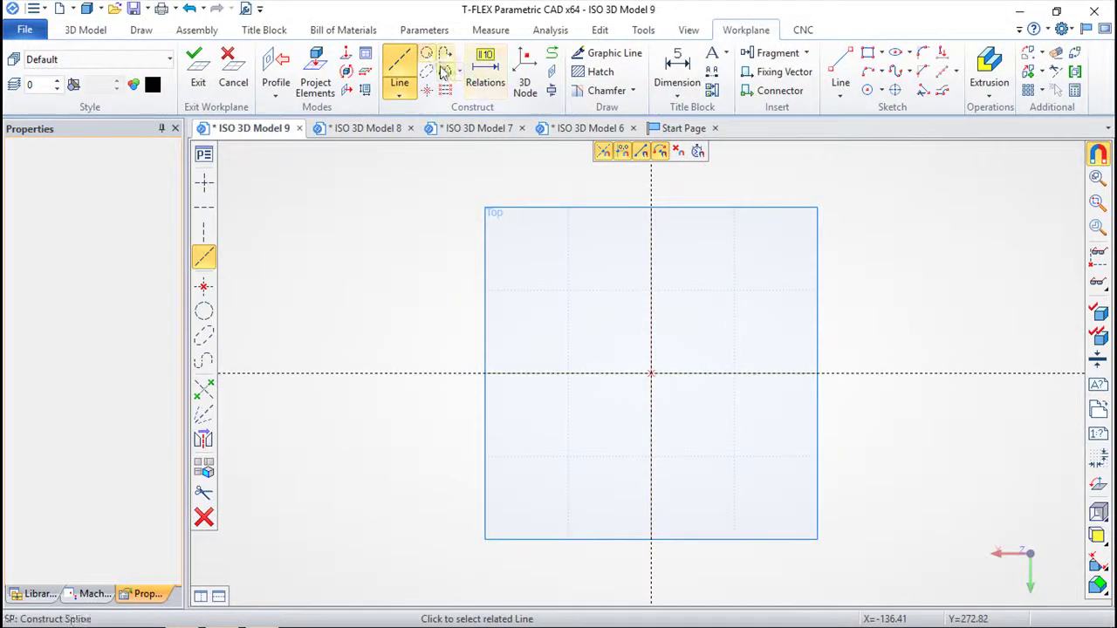
Construct a circle centred on the crossing node, outline it with a graphic line and finish the workplane drawing
{"action": "left_click", "coordinate": [427, 53]}
{"action": "left_click", "coordinate": [651, 376]}
{"action": "left_click", "coordinate": [700, 439]}
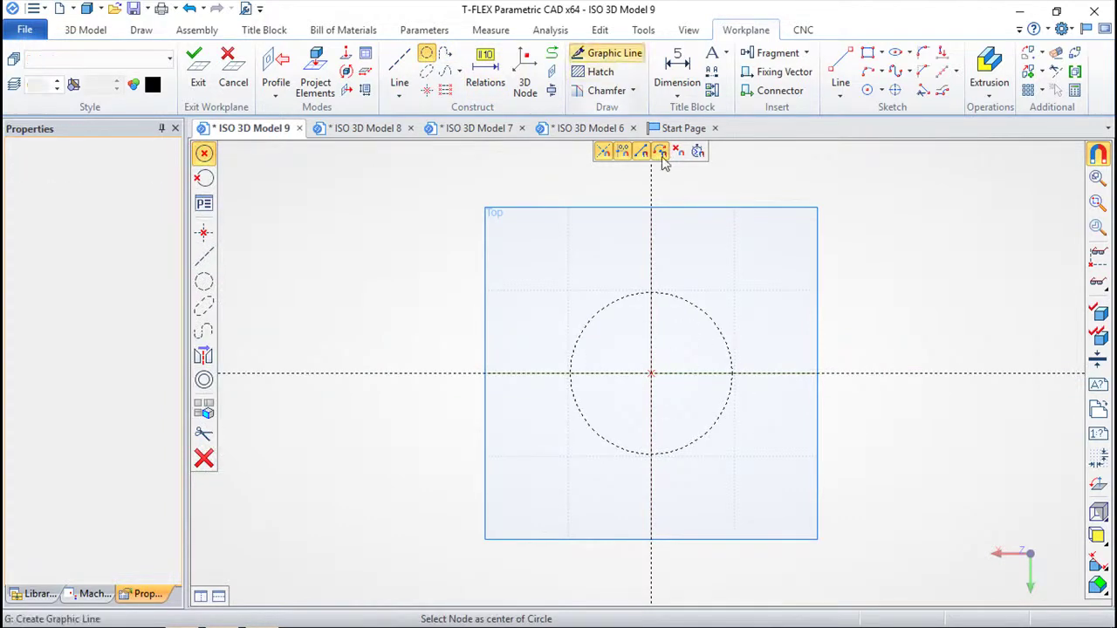
{"action": "left_click", "coordinate": [602, 53]}
{"action": "left_click", "coordinate": [733, 366]}
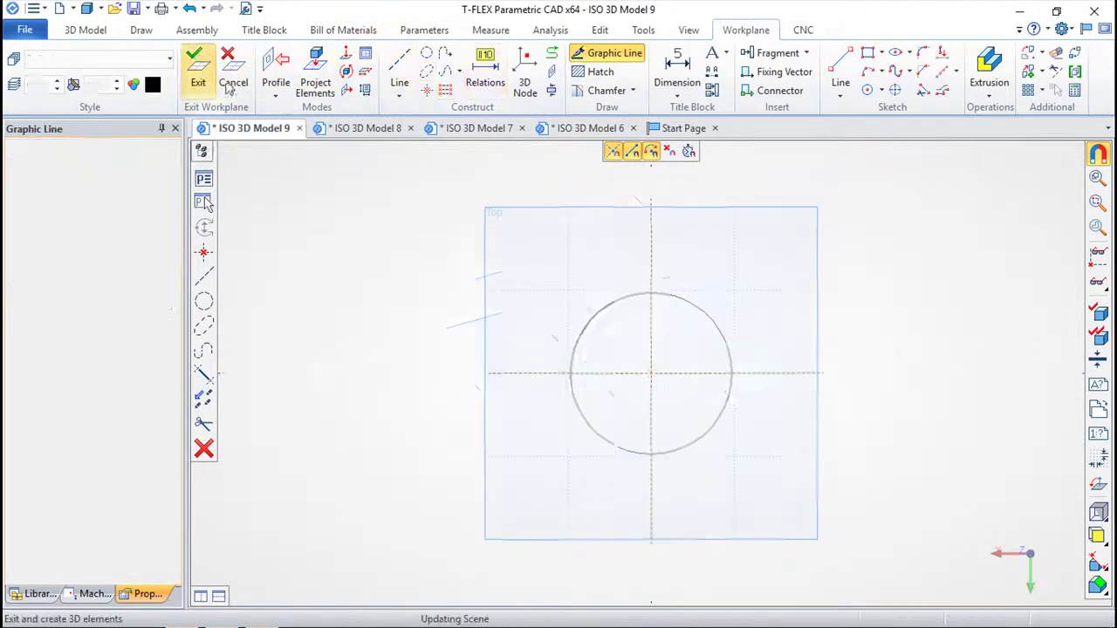
{"action": "left_click", "coordinate": [197, 61]}
Extrude the circle upward by 140 with a taper of 20 to form a truncated cone
{"action": "left_click", "coordinate": [463, 71]}
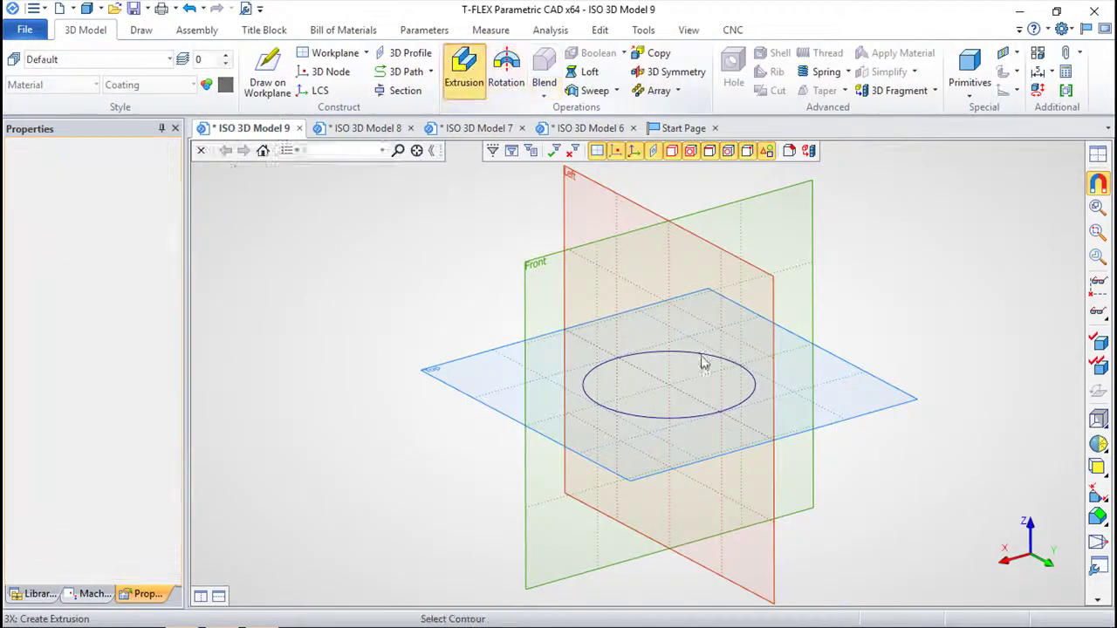
{"action": "left_click", "coordinate": [733, 410]}
{"action": "left_click_drag", "start_coordinate": [670, 382], "coordinate": [567, 286]}
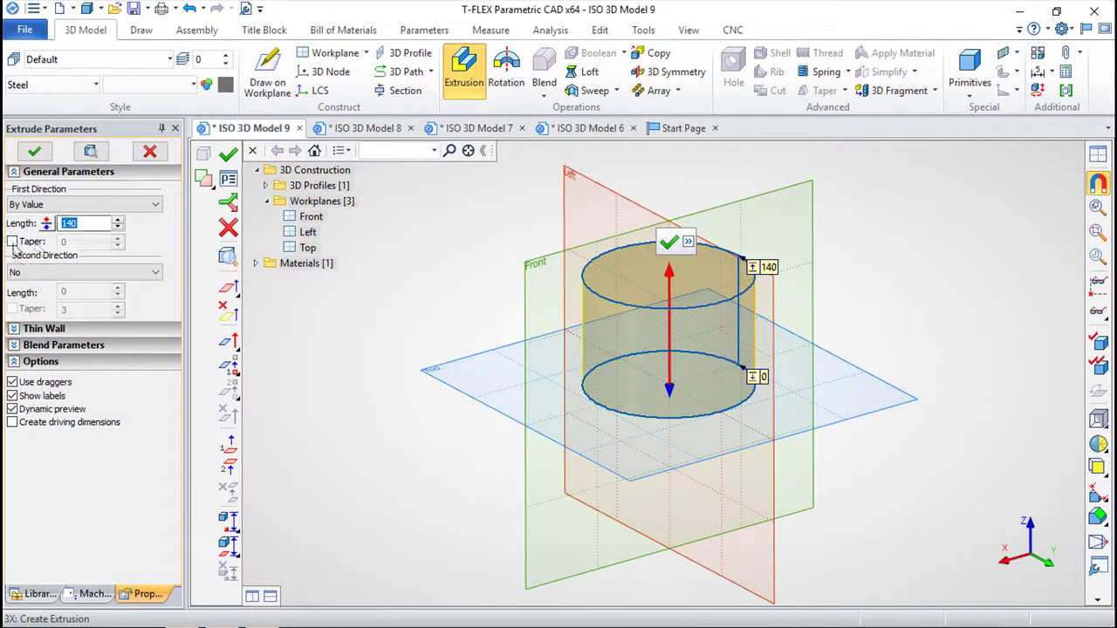
{"action": "left_click", "coordinate": [12, 241]}
{"action": "type", "text": "20"}
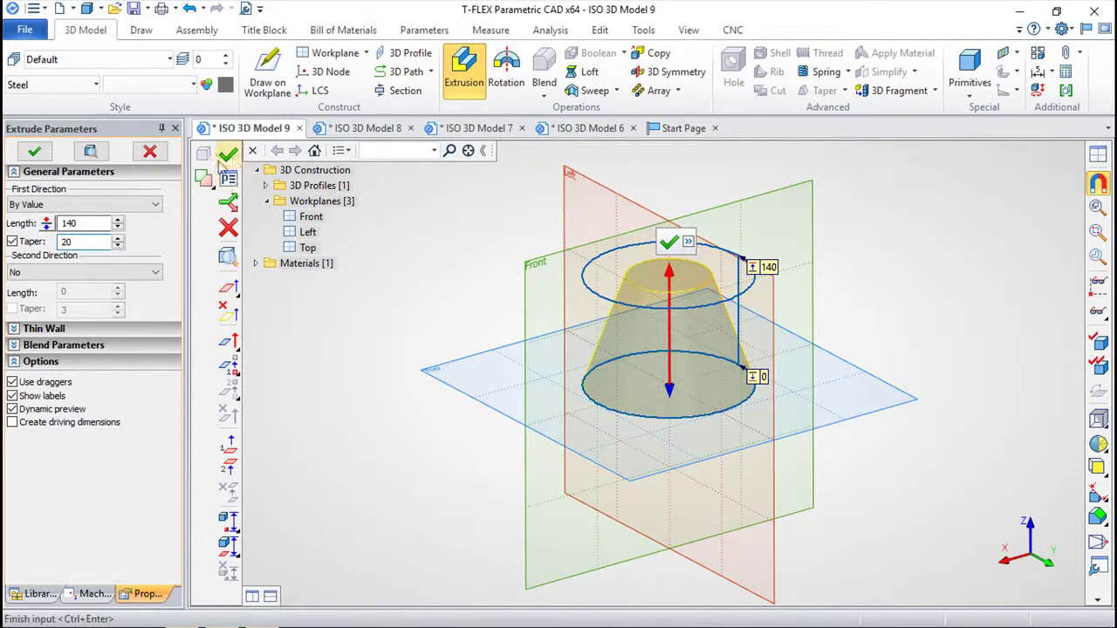
{"action": "left_click", "coordinate": [229, 154]}
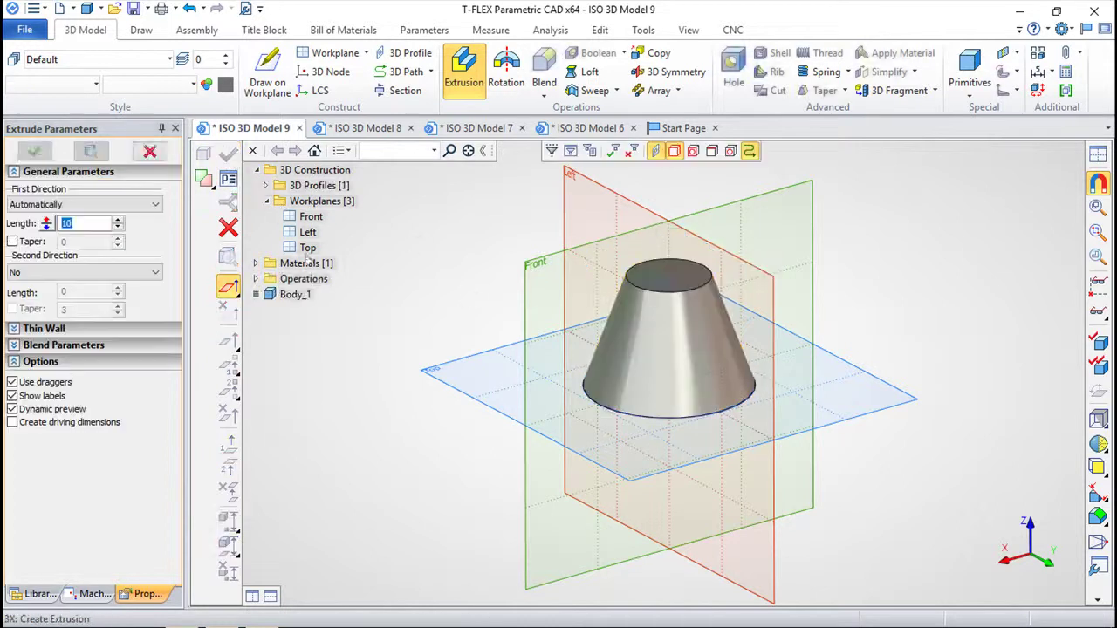
{"action": "left_click", "coordinate": [229, 229]}
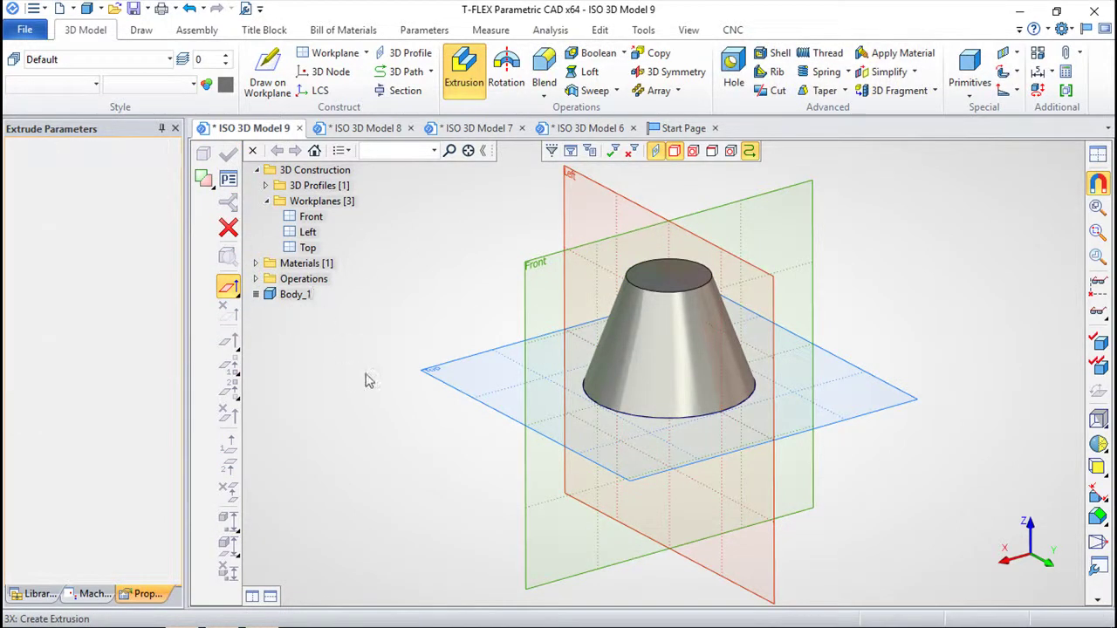
Place two 3D nodes on the conical face, one at the upper right and one at the lower left
{"action": "left_click", "coordinate": [407, 53]}
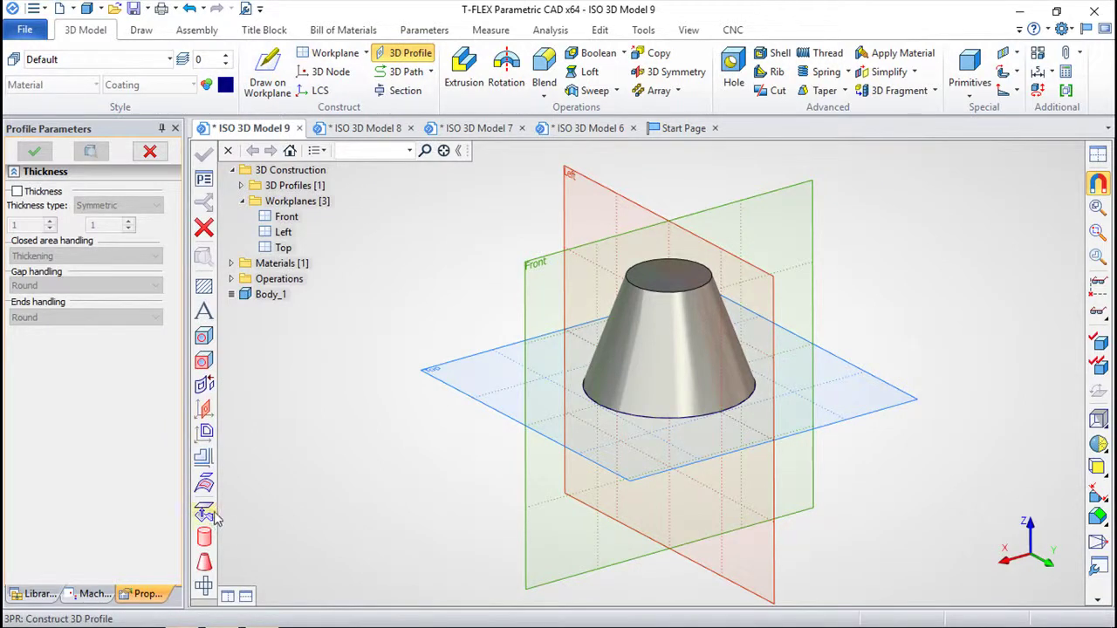
{"action": "left_click", "coordinate": [205, 563]}
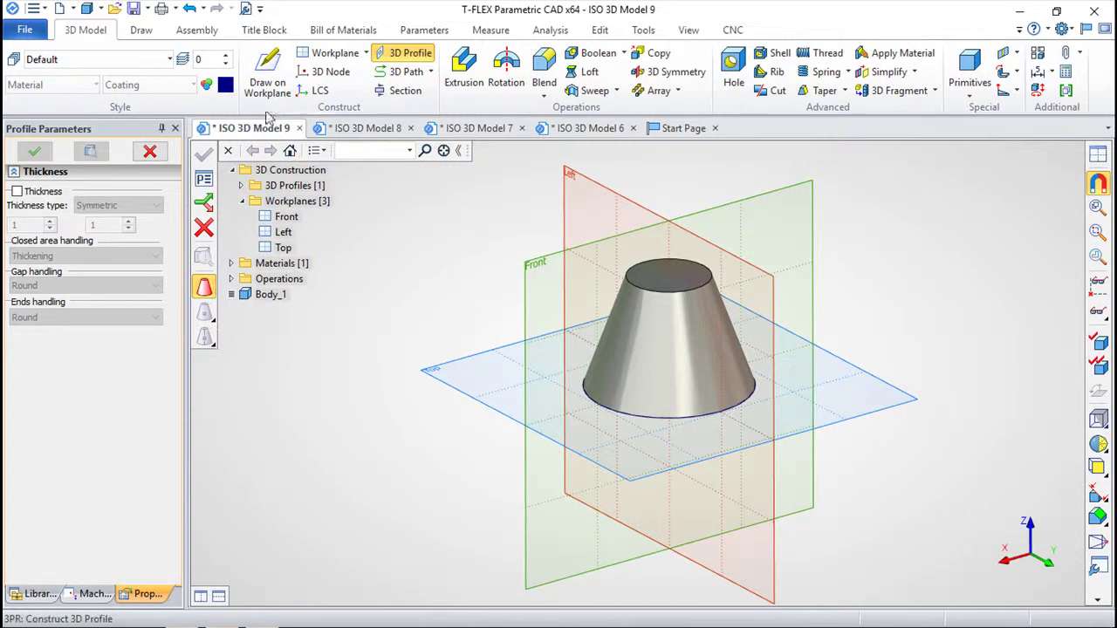
{"action": "left_click", "coordinate": [318, 76]}
{"action": "left_click", "coordinate": [693, 324]}
{"action": "left_click", "coordinate": [741, 387]}
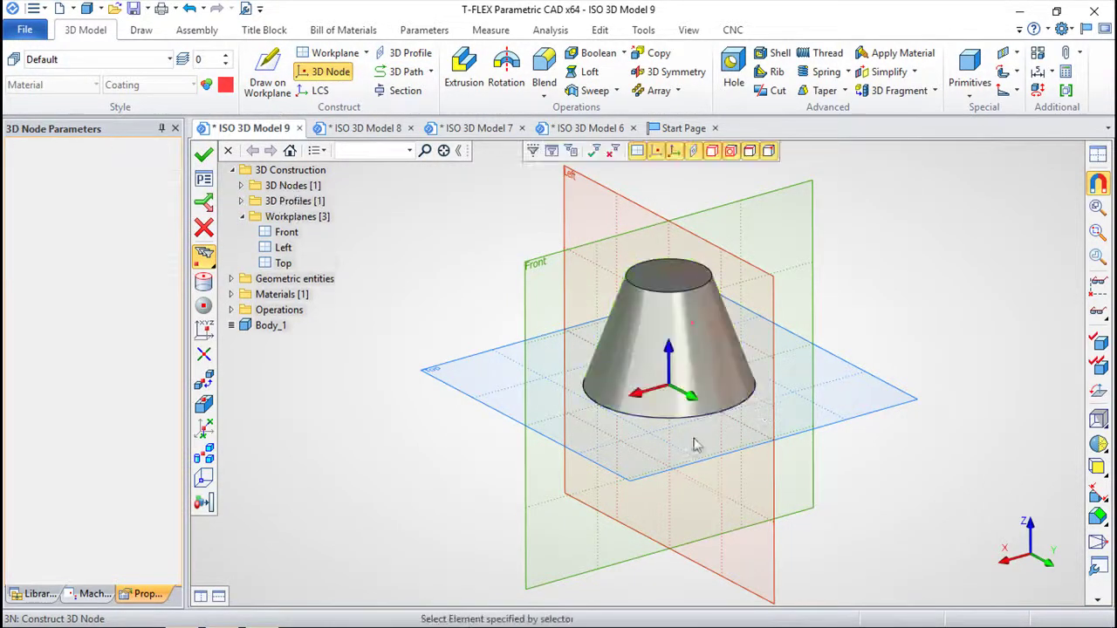
{"action": "left_click", "coordinate": [637, 403]}
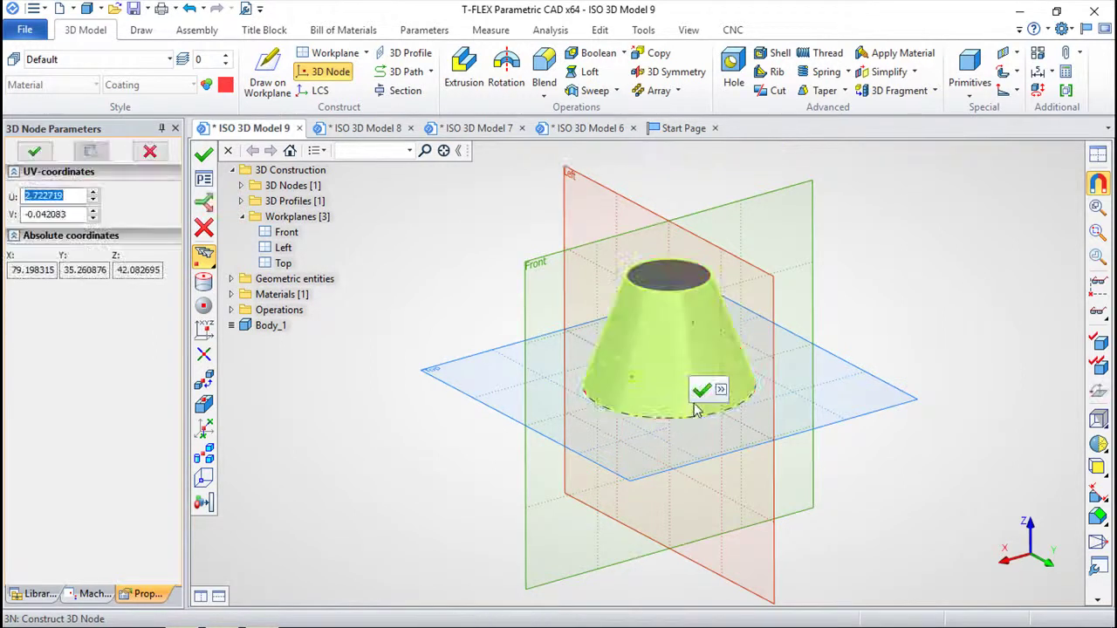
{"action": "left_click", "coordinate": [716, 392]}
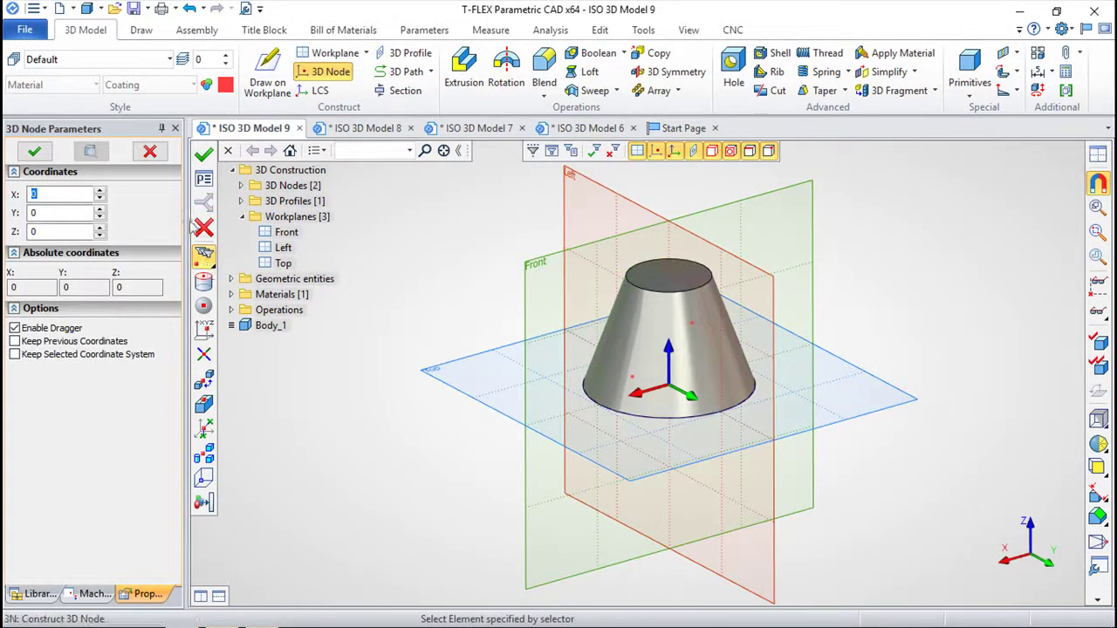
{"action": "left_click", "coordinate": [203, 228]}
Create an unfolded 3D profile of the conical face, with the upper-right node as first point and the lower-left node as second
{"action": "left_click", "coordinate": [415, 53]}
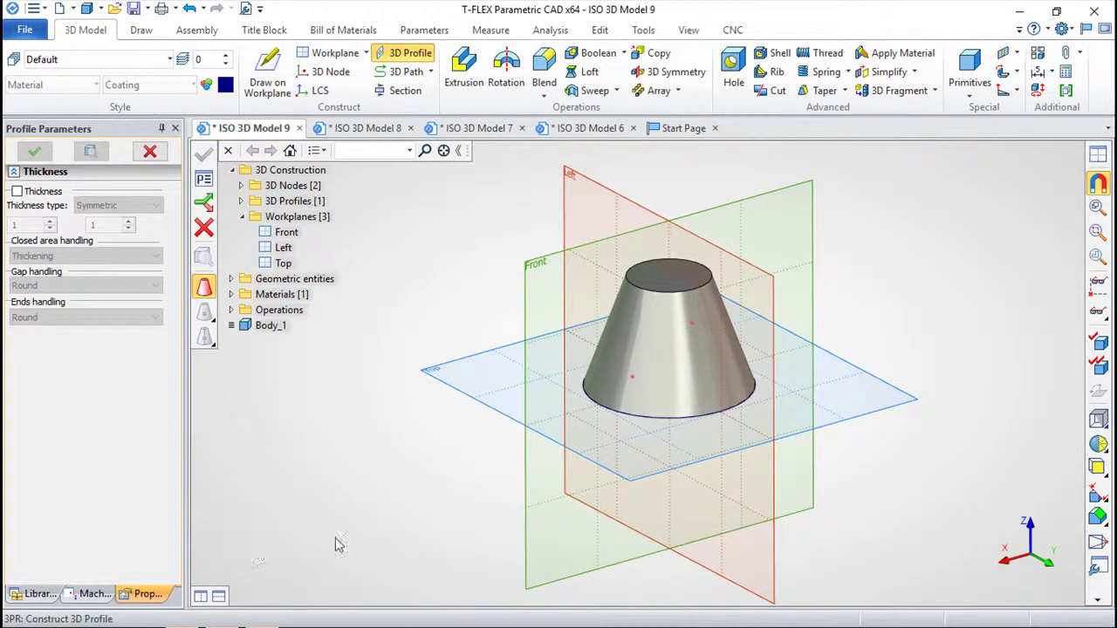
{"action": "left_click", "coordinate": [703, 384]}
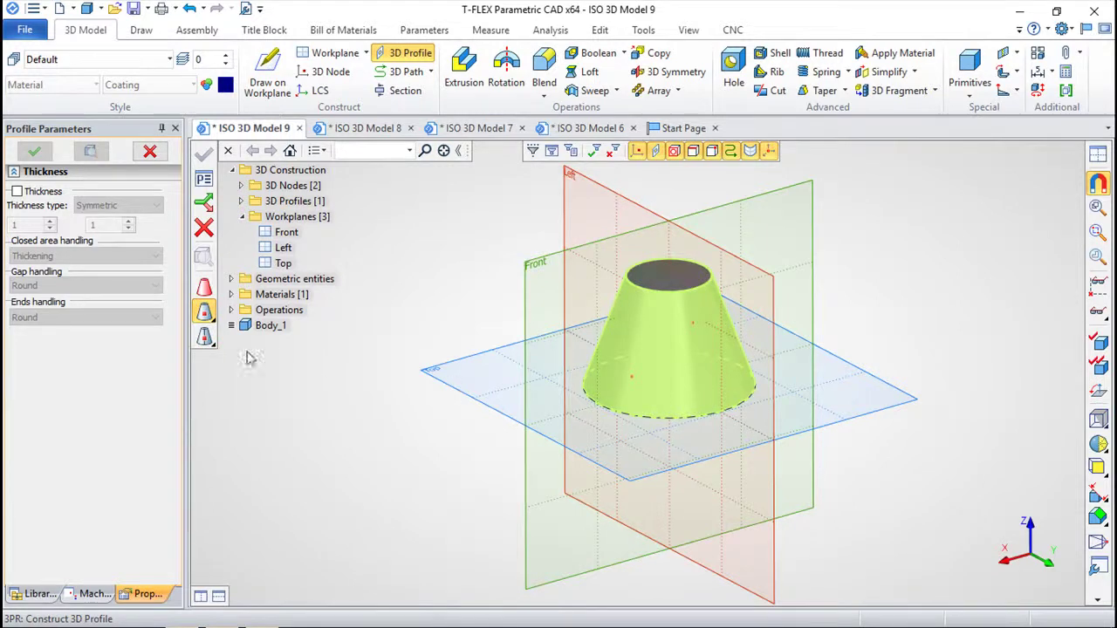
{"action": "left_click", "coordinate": [206, 316]}
{"action": "left_click", "coordinate": [694, 323]}
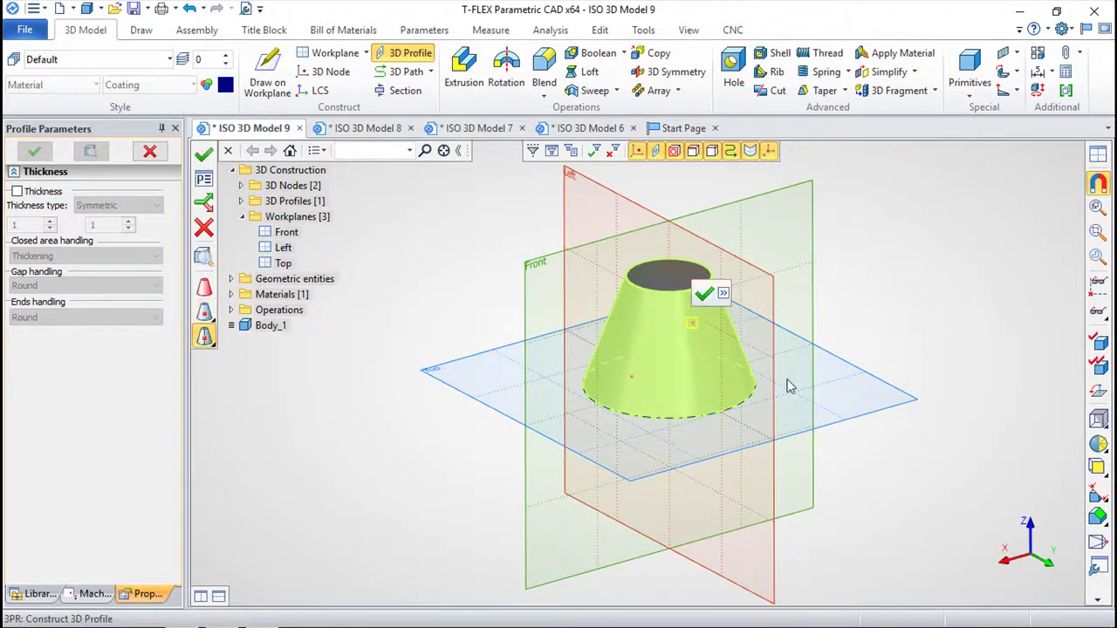
{"action": "left_click", "coordinate": [204, 336]}
{"action": "left_click", "coordinate": [631, 378]}
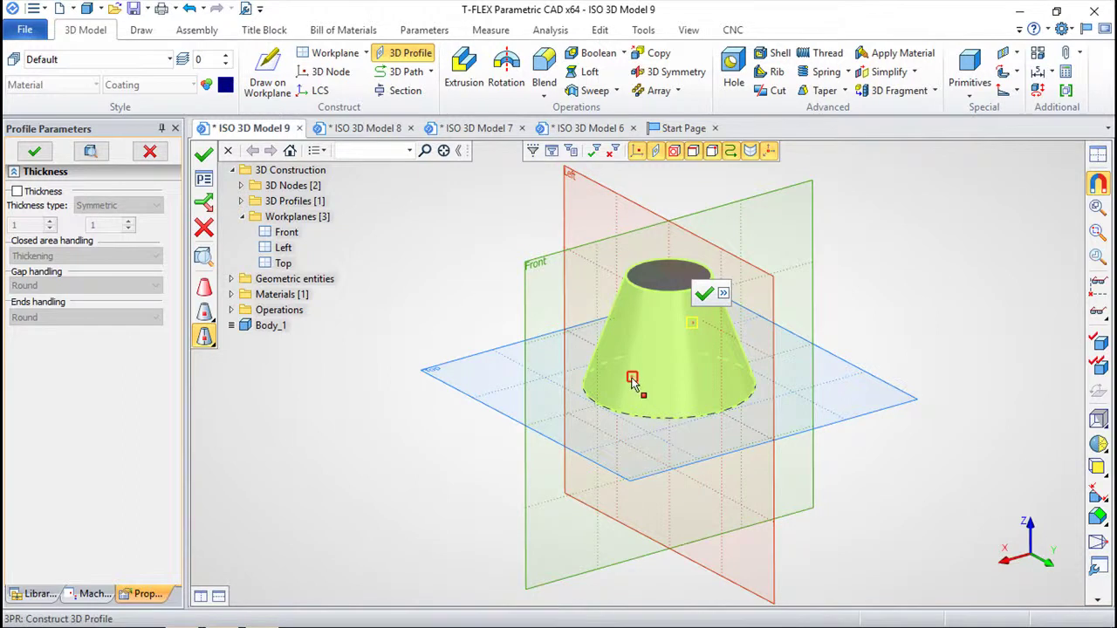
{"action": "left_click", "coordinate": [204, 155]}
Undo the unfolded cone profile, its two 3D nodes and the tapered extrusion
{"action": "mouse_move", "coordinate": [724, 441]}
{"action": "left_mouse_down"}
{"action": "mouse_move", "coordinate": [706, 486]}
{"action": "mouse_move", "coordinate": [720, 601]}
{"action": "mouse_move", "coordinate": [706, 591]}
{"action": "mouse_move", "coordinate": [710, 610]}
{"action": "mouse_move", "coordinate": [683, 406]}
{"action": "mouse_move", "coordinate": [669, 375]}
{"action": "mouse_move", "coordinate": [955, 367]}
{"action": "mouse_move", "coordinate": [743, 381]}
{"action": "mouse_move", "coordinate": [853, 376]}
{"action": "mouse_move", "coordinate": [823, 317]}
{"action": "mouse_move", "coordinate": [768, 456]}
{"action": "mouse_move", "coordinate": [648, 498]}
{"action": "mouse_move", "coordinate": [861, 516]}
{"action": "mouse_move", "coordinate": [881, 483]}
{"action": "left_mouse_up"}
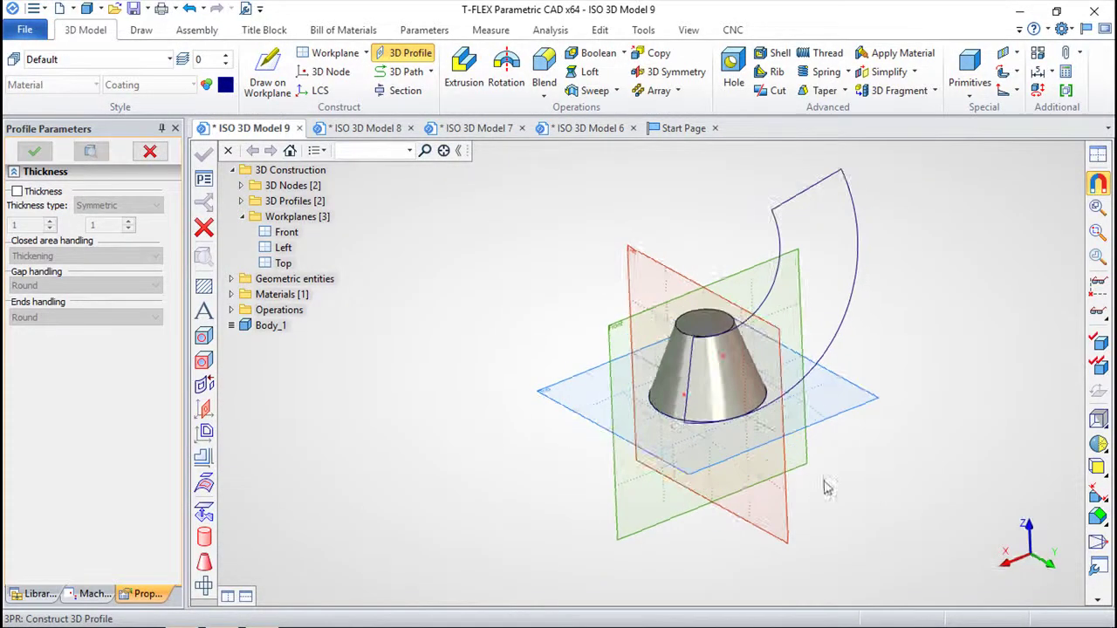
{"action": "left_click_drag", "start_coordinate": [828, 456], "coordinate": [818, 479]}
{"action": "left_click", "coordinate": [190, 9]}
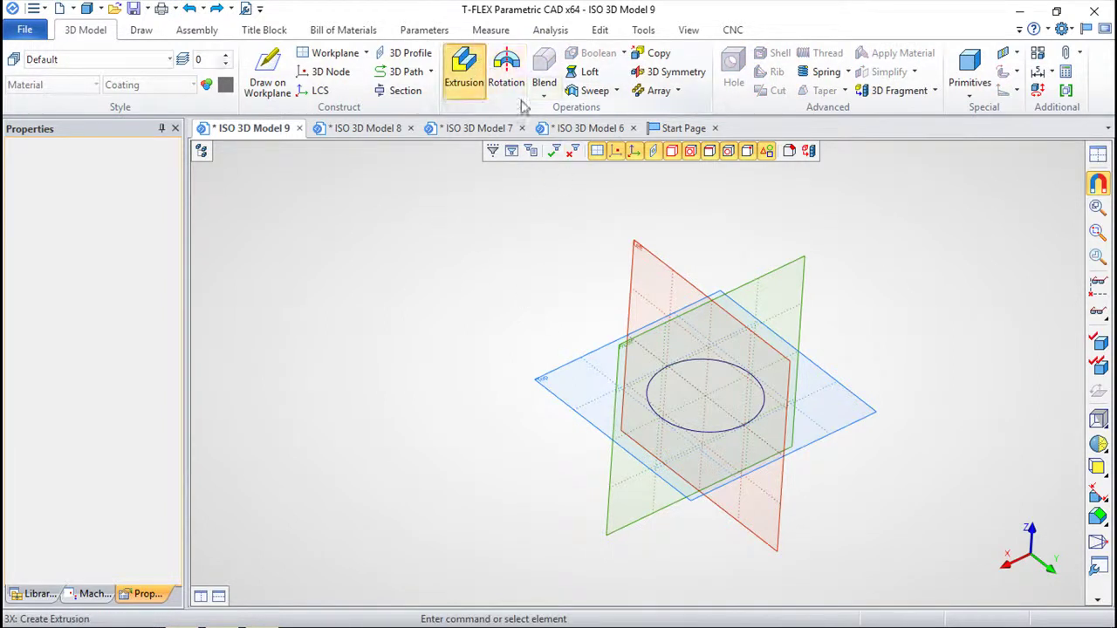
Extrude the circle upward by 207 without taper to form a cylinder
{"action": "left_click", "coordinate": [465, 68]}
{"action": "left_click", "coordinate": [736, 434]}
{"action": "left_click_drag", "start_coordinate": [707, 392], "coordinate": [720, 279]}
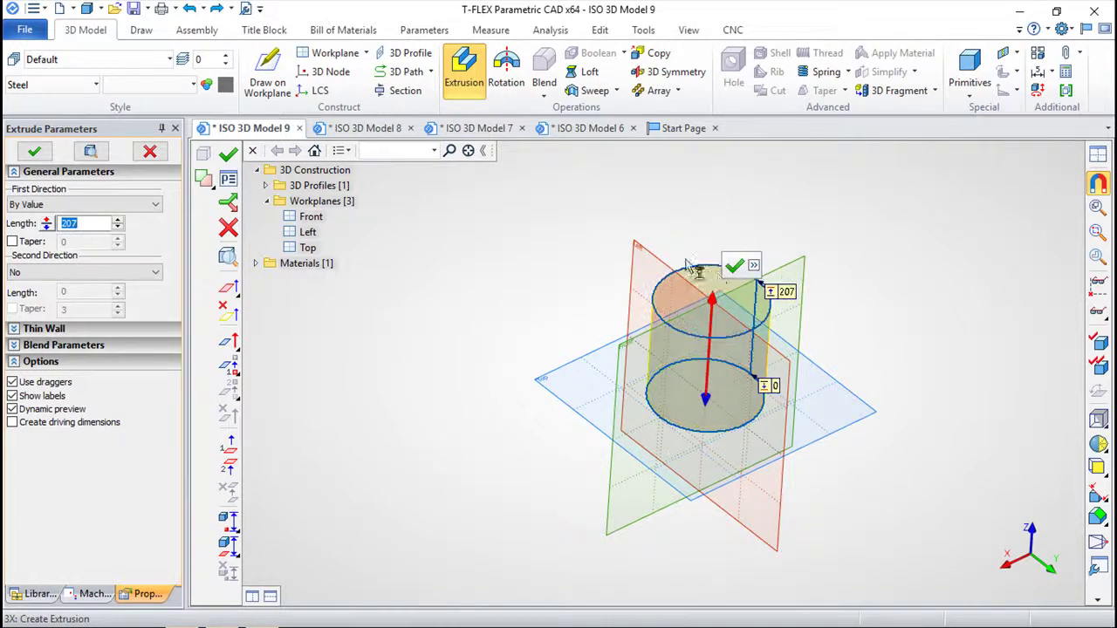
{"action": "left_click", "coordinate": [735, 266]}
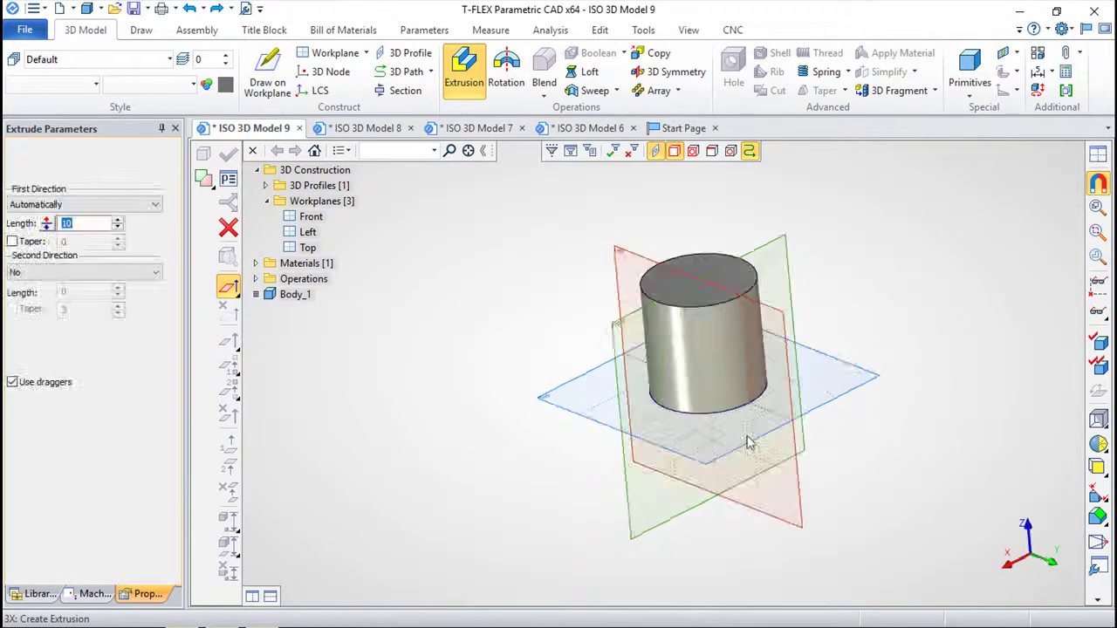
{"action": "middle_click_drag", "start_coordinate": [788, 423], "coordinate": [626, 451]}
{"action": "middle_click_drag", "start_coordinate": [758, 250], "coordinate": [811, 271]}
{"action": "scroll", "coordinate": [828, 359], "scroll_direction": "up", "scroll_amount": 3}
{"action": "middle_click_drag", "start_coordinate": [853, 341], "coordinate": [770, 365]}
{"action": "key", "text": "Escape"}
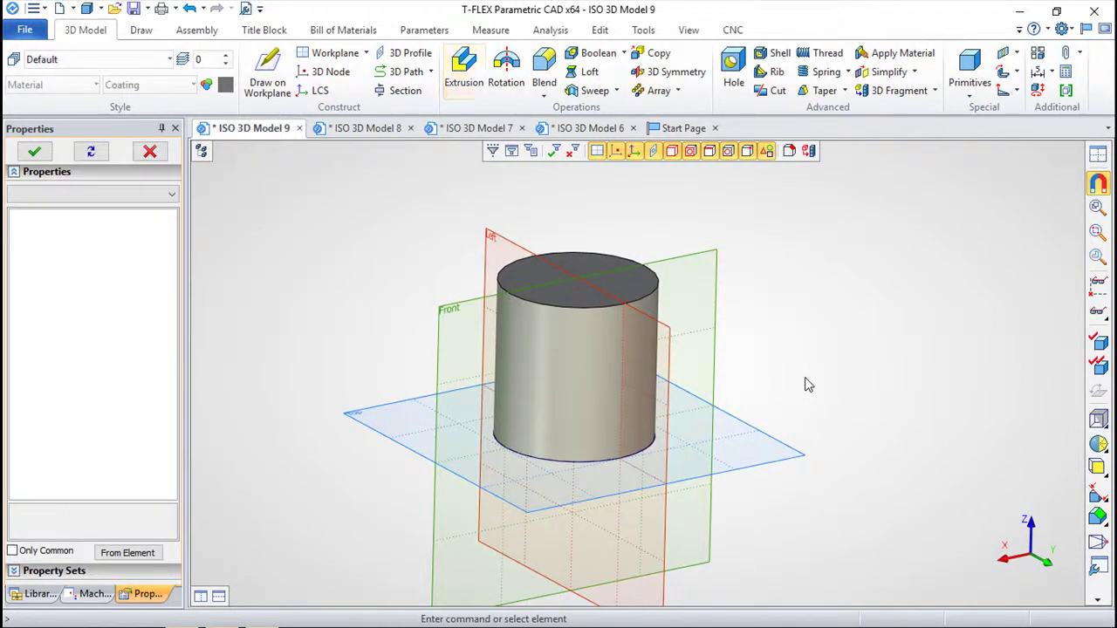
Place two 3D nodes on the cylindrical face, one at the lower right and one at the upper left
{"action": "left_click", "coordinate": [328, 72]}
{"action": "left_click", "coordinate": [632, 454]}
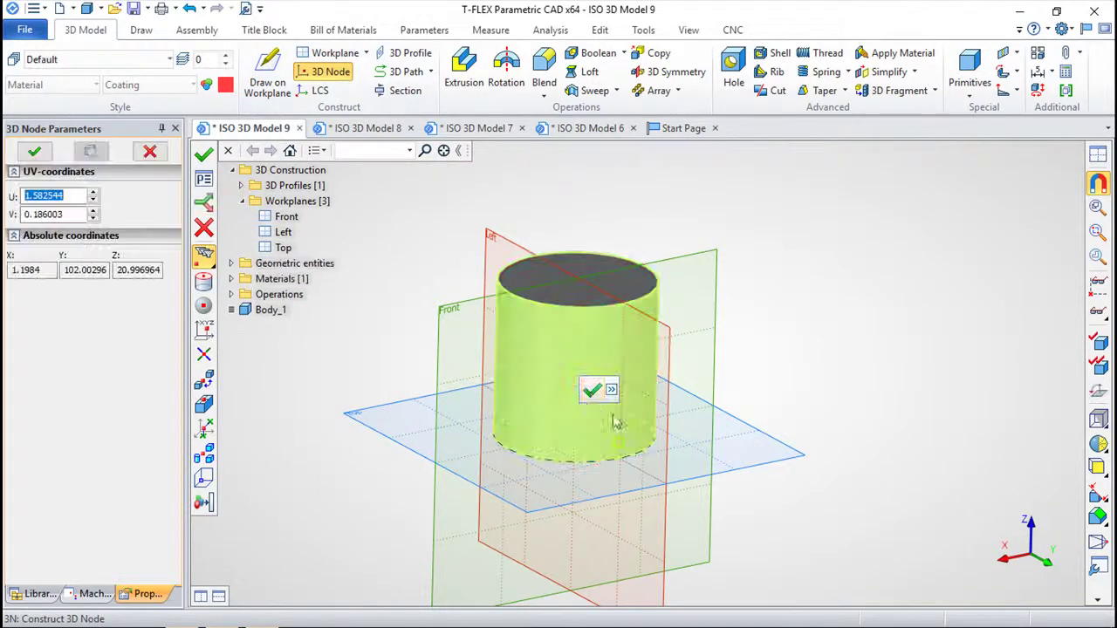
{"action": "left_click", "coordinate": [591, 391]}
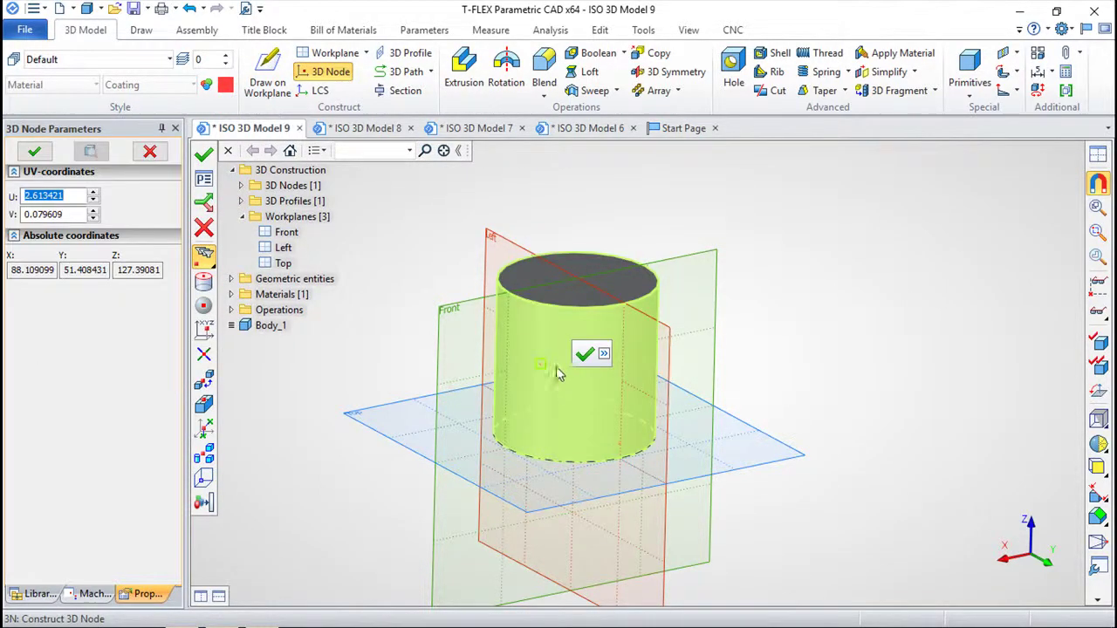
{"action": "left_click", "coordinate": [590, 358]}
Create an unfolded 3D profile of the cylindrical face, with the lower-right node as profile point and the upper-left node defining the split line
{"action": "left_click", "coordinate": [463, 69]}
{"action": "left_click", "coordinate": [409, 53]}
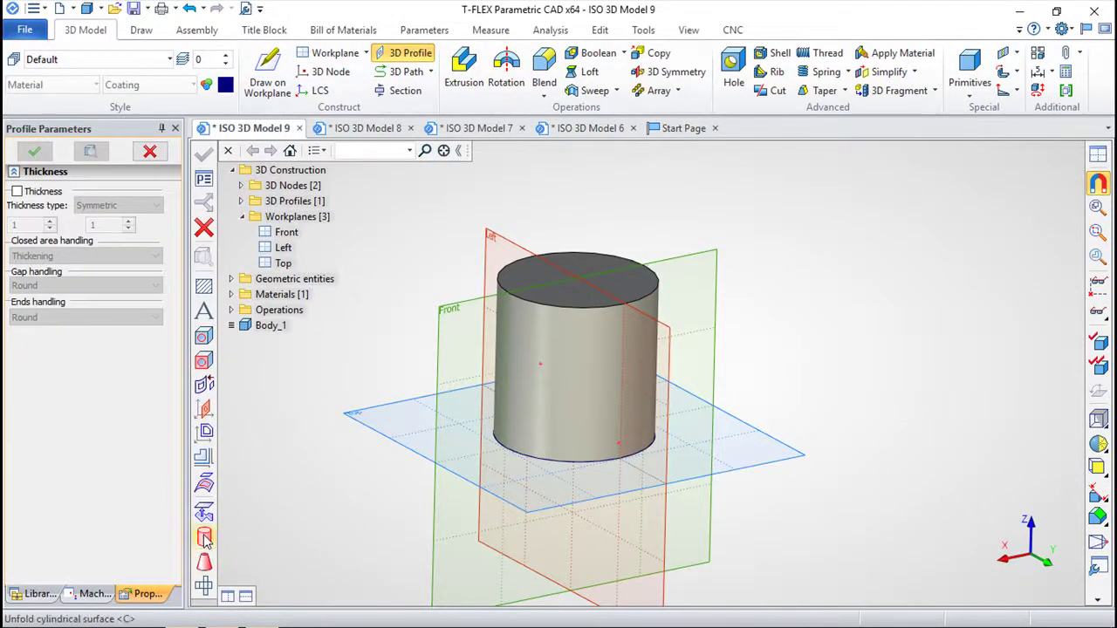
{"action": "left_click", "coordinate": [204, 538]}
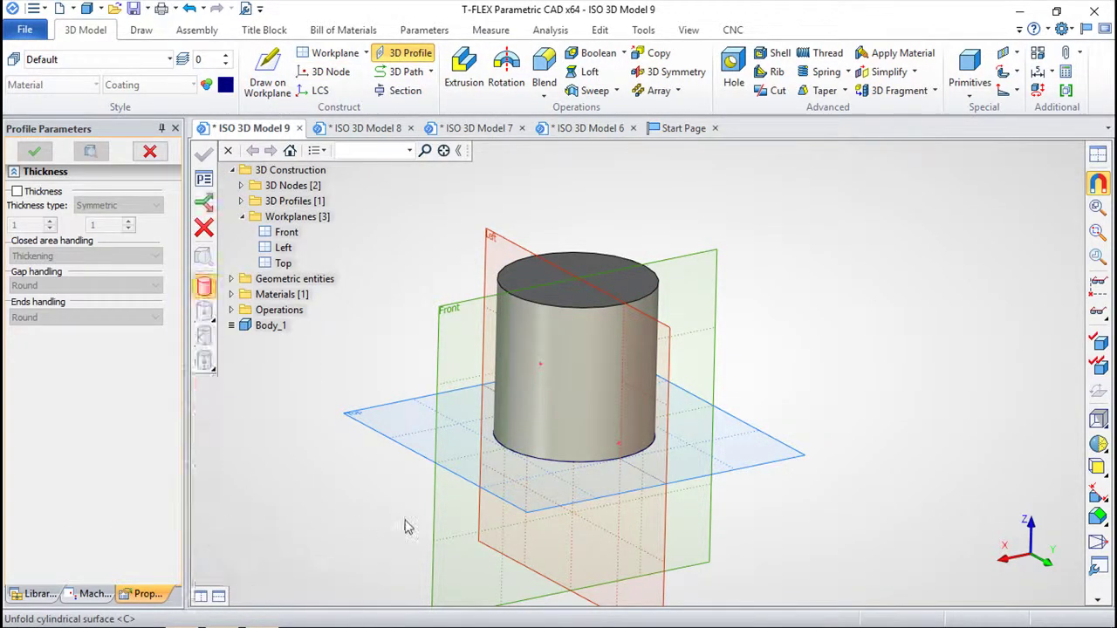
{"action": "left_click", "coordinate": [602, 353]}
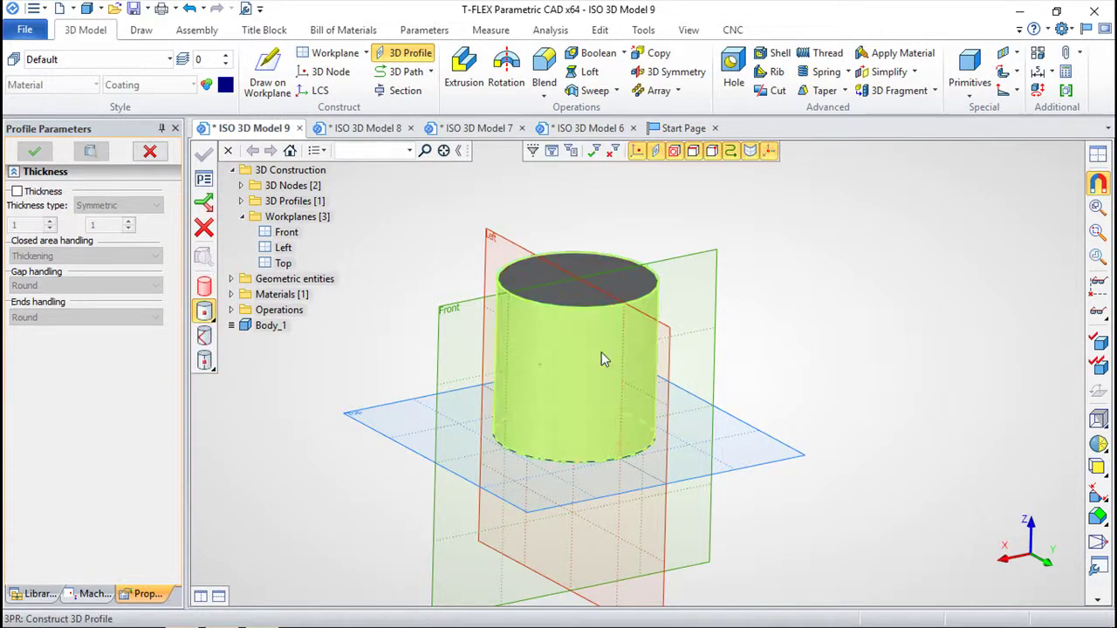
{"action": "left_click", "coordinate": [619, 446]}
{"action": "left_click", "coordinate": [205, 362]}
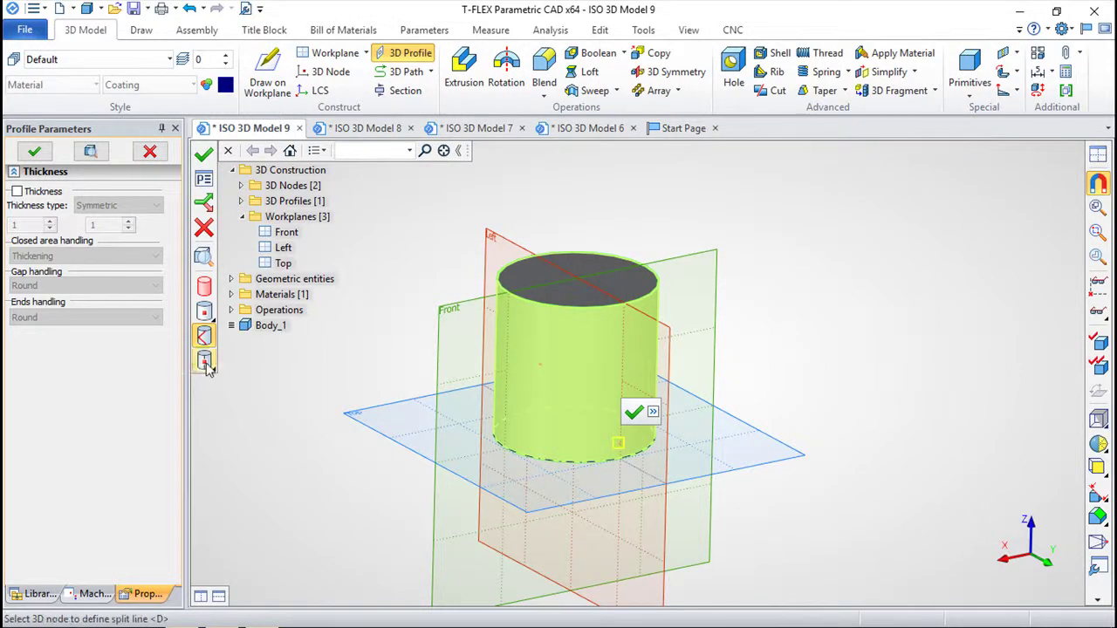
{"action": "left_click", "coordinate": [540, 363]}
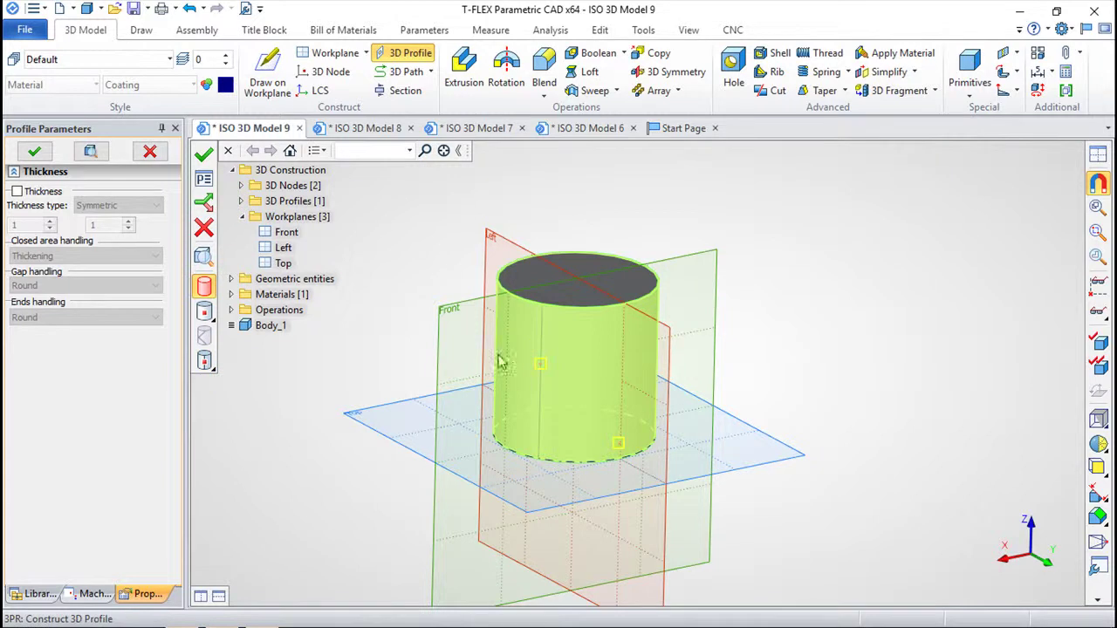
{"action": "left_click", "coordinate": [203, 157]}
{"action": "right_click_drag", "start_coordinate": [578, 382], "coordinate": [546, 453]}
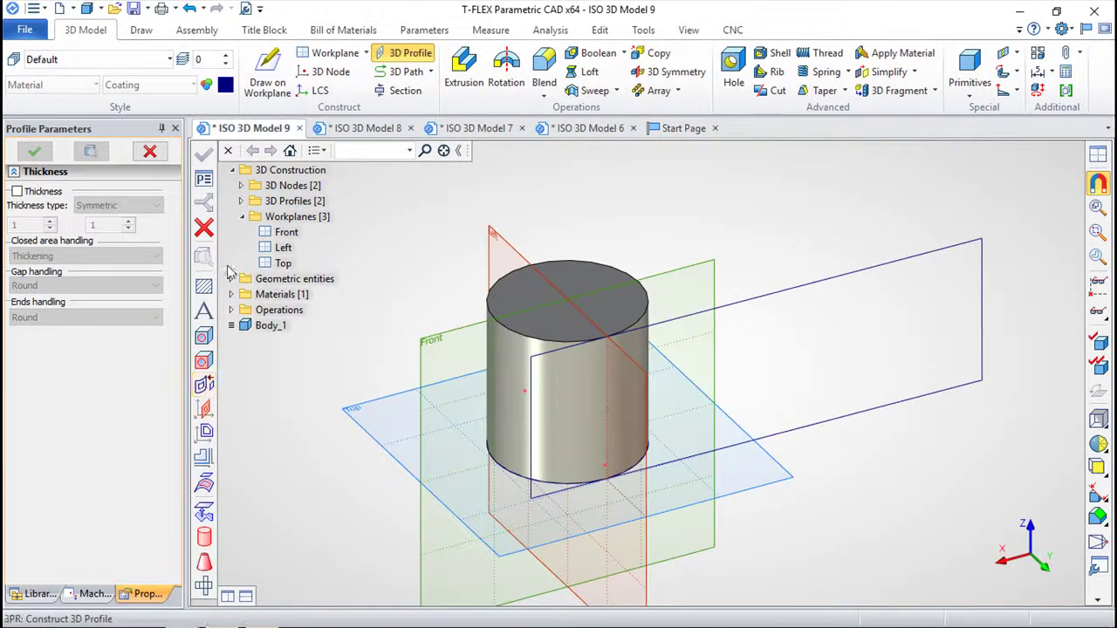
{"action": "left_click", "coordinate": [203, 227]}
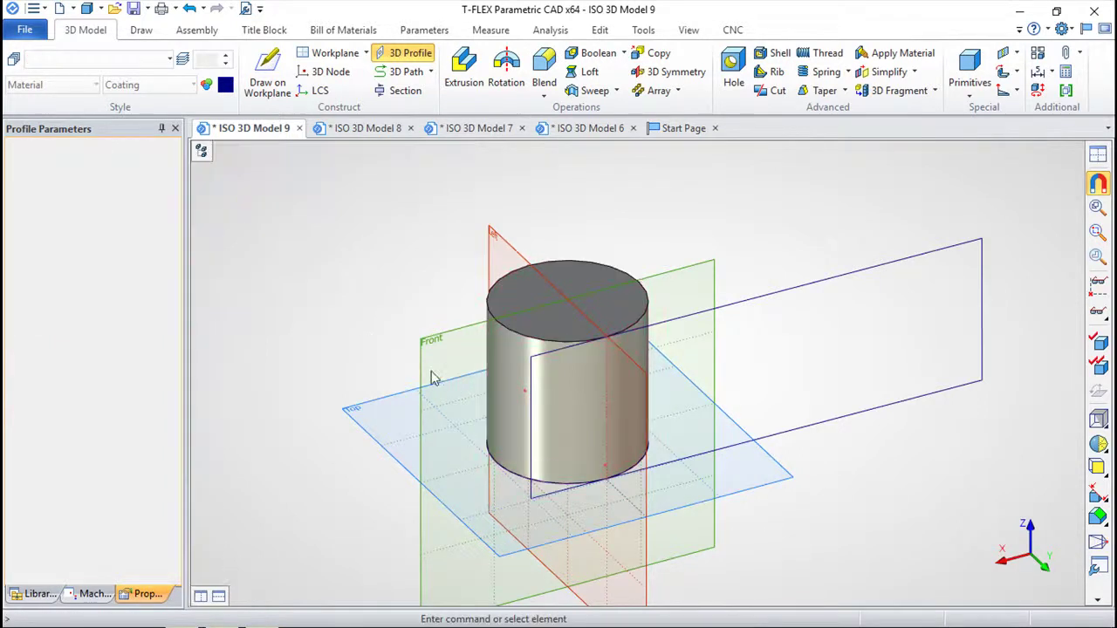
Undo the unfolded cylinder profile, its two 3D nodes, the cylinder extrusion and the base circle
{"action": "left_click", "coordinate": [190, 8]}
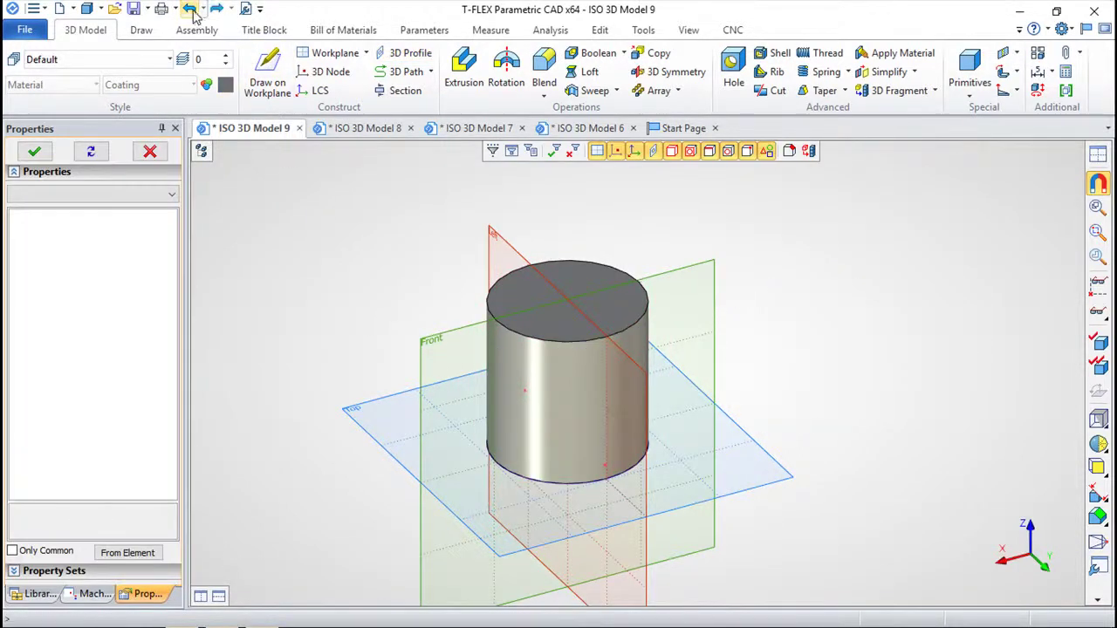
{"action": "left_click", "coordinate": [189, 8]}
{"action": "left_click", "coordinate": [190, 8]}
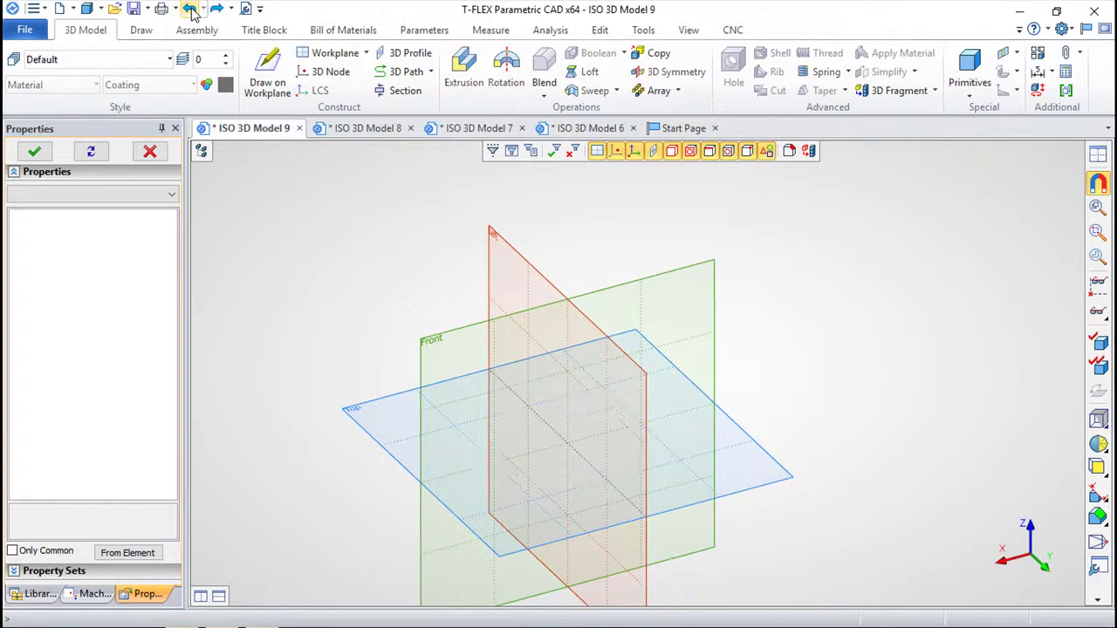
Create a box primitive with length, width and height of 100 at the origin
{"action": "left_click", "coordinate": [972, 70]}
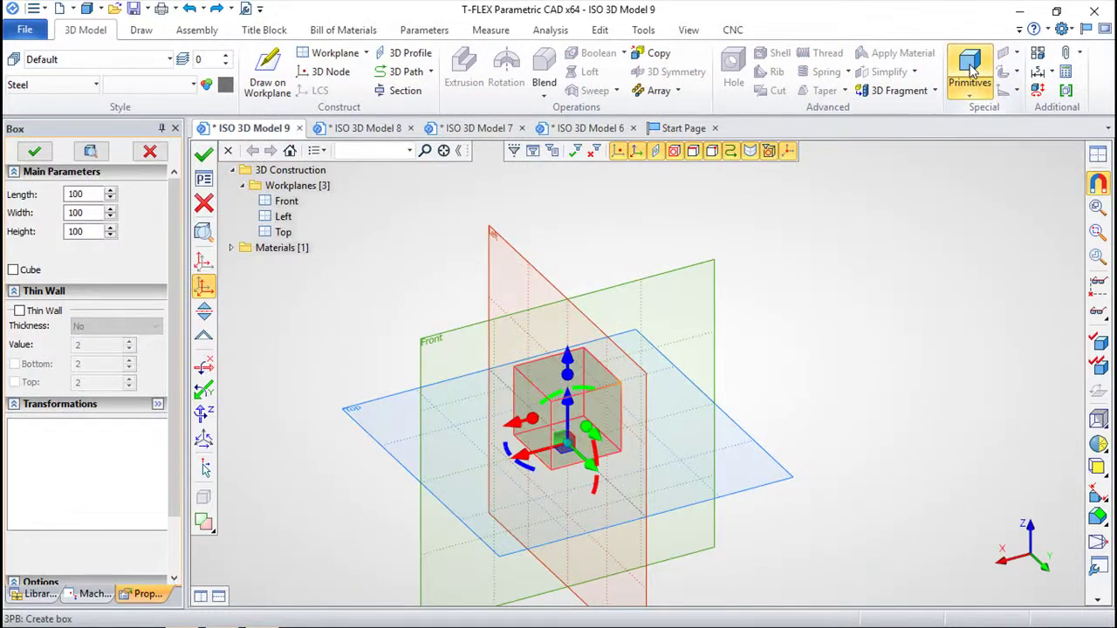
{"action": "left_click", "coordinate": [203, 153]}
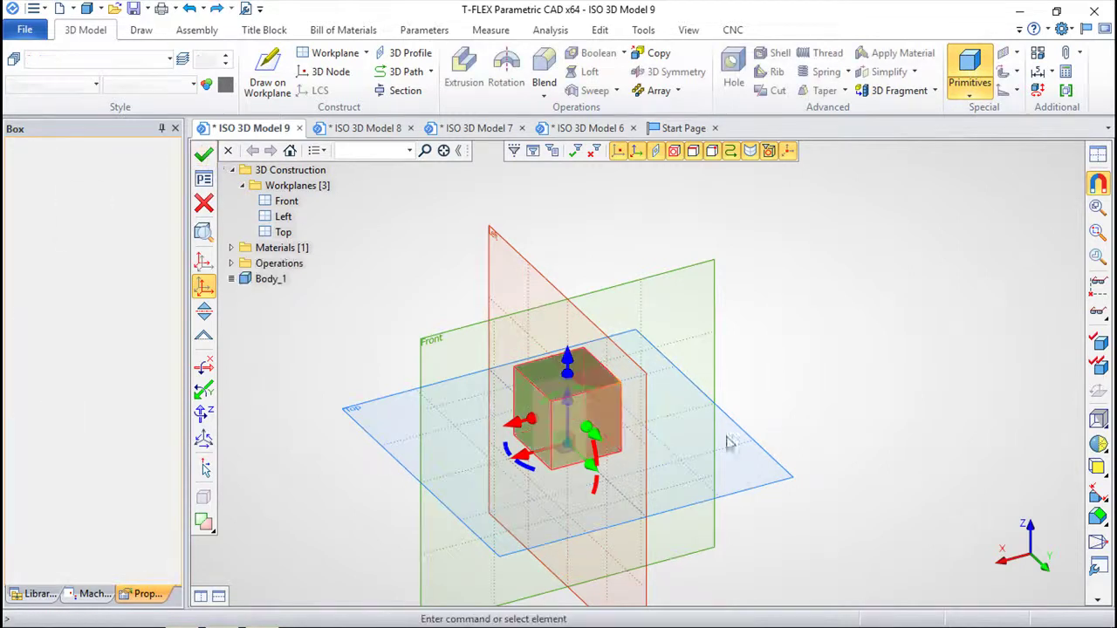
{"action": "scroll", "coordinate": [651, 447], "scroll_direction": "up", "scroll_amount": 4}
{"action": "middle_click_drag", "start_coordinate": [697, 449], "coordinate": [744, 424]}
{"action": "left_click_drag", "start_coordinate": [641, 501], "coordinate": [697, 483]}
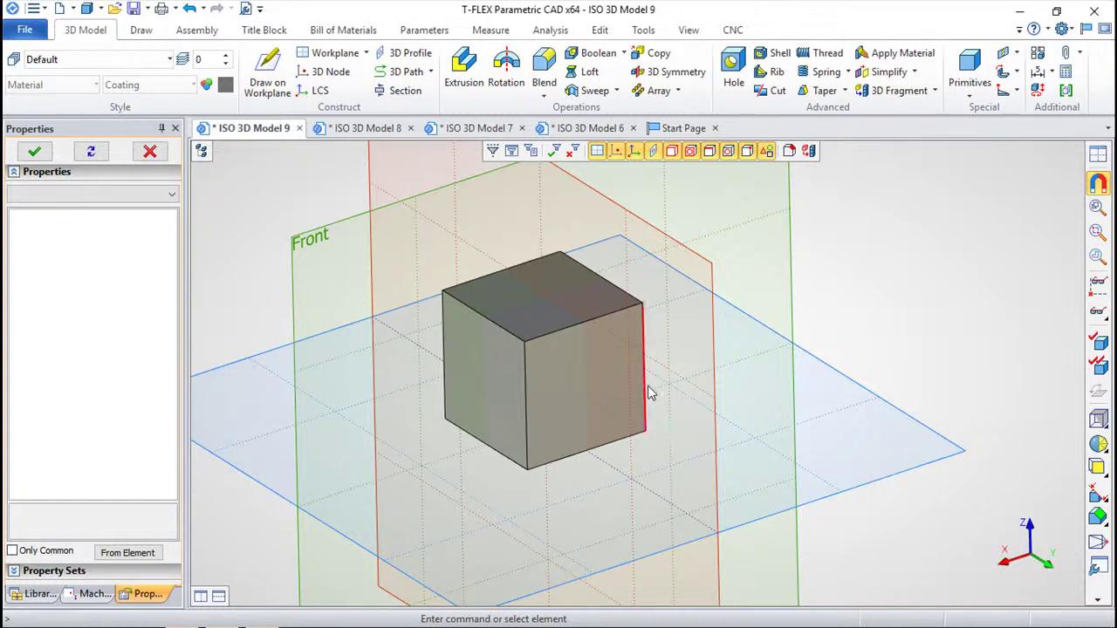
Begin a 3D profile from unfolded faces and select all six faces of the box for the development
{"action": "left_click", "coordinate": [408, 54]}
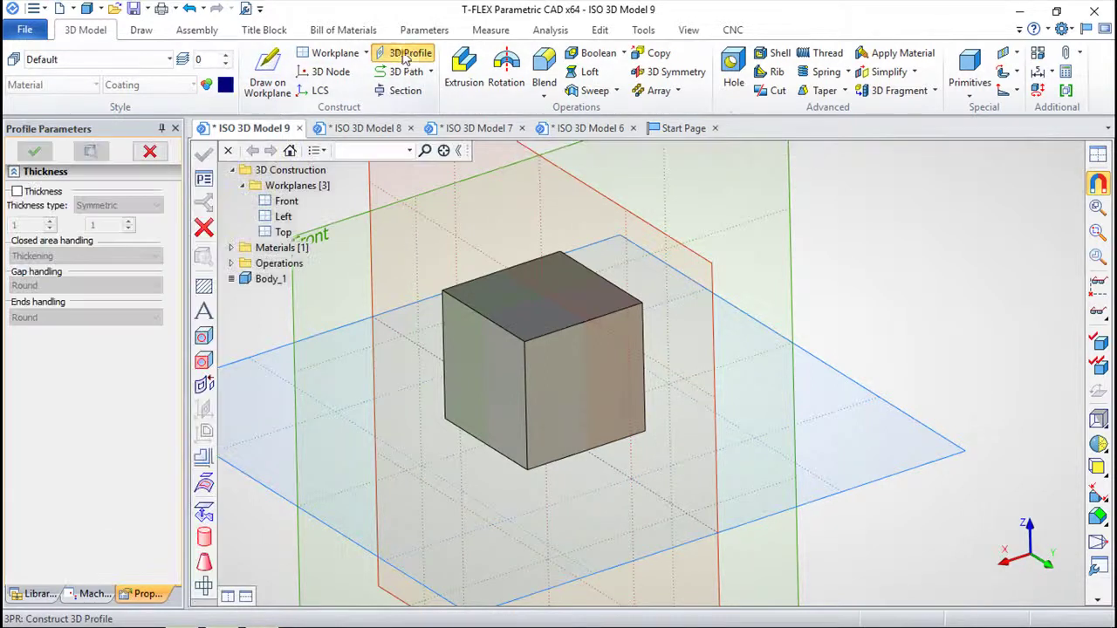
{"action": "left_click", "coordinate": [207, 590]}
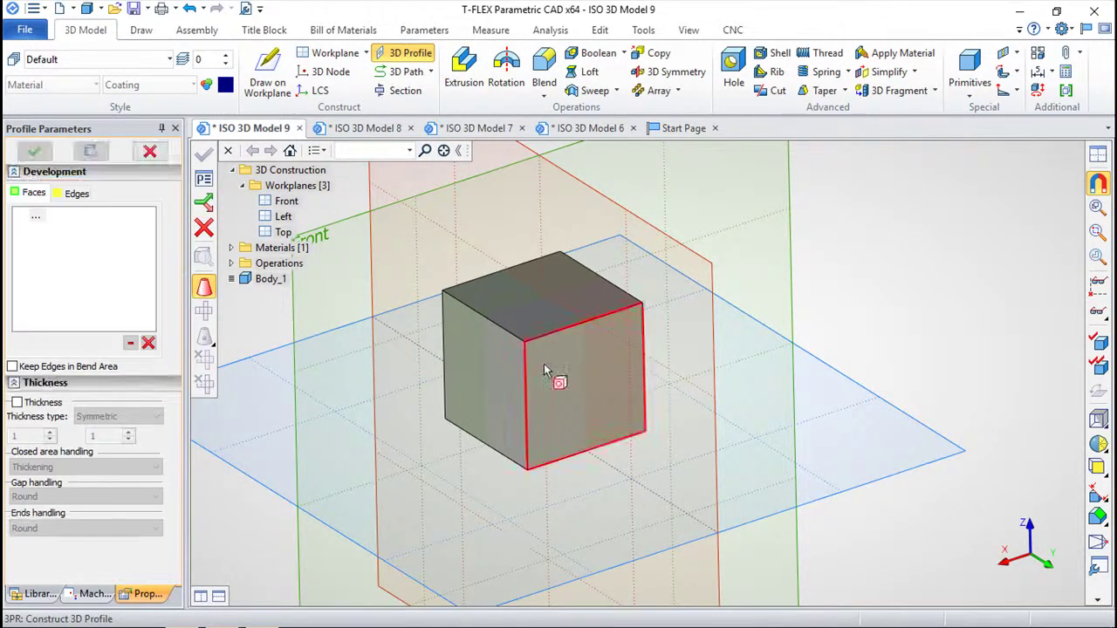
{"action": "left_click", "coordinate": [496, 387]}
{"action": "left_click", "coordinate": [542, 307]}
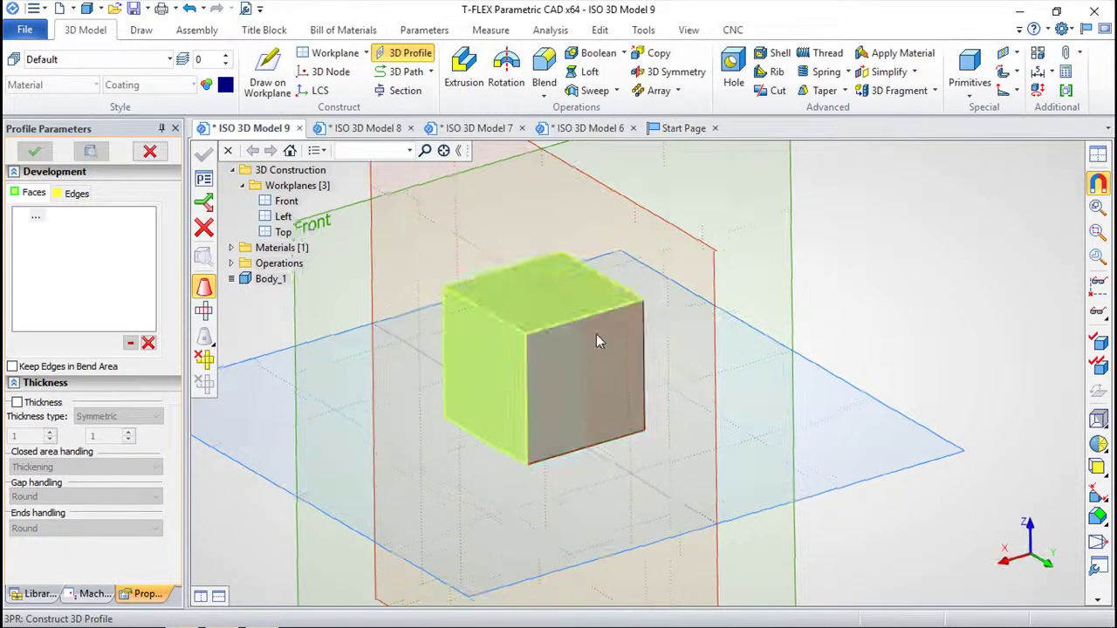
{"action": "left_click", "coordinate": [591, 404]}
{"action": "middle_click_drag", "start_coordinate": [591, 404], "coordinate": [529, 381]}
{"action": "left_click", "coordinate": [650, 338]}
{"action": "middle_click_drag", "start_coordinate": [651, 339], "coordinate": [513, 446]}
{"action": "left_click", "coordinate": [689, 307]}
{"action": "left_click", "coordinate": [632, 386]}
{"action": "middle_click_drag", "start_coordinate": [400, 277], "coordinate": [306, 341]}
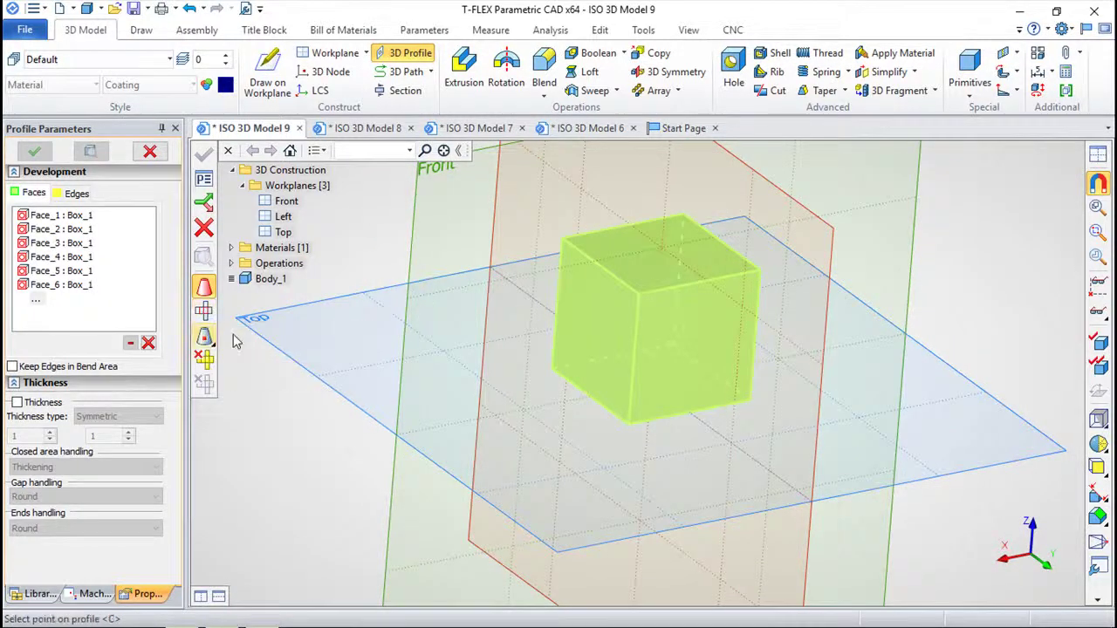
Set the box's front bottom corner as the profile point and create the unfolded 3D profile
{"action": "left_click", "coordinate": [204, 338]}
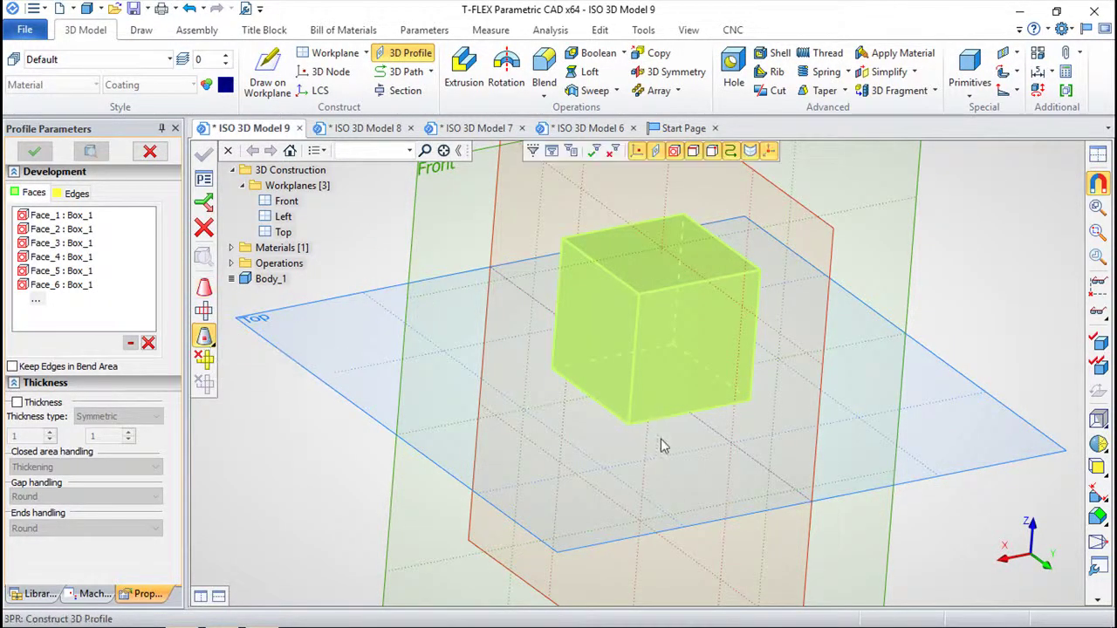
{"action": "left_click", "coordinate": [634, 439]}
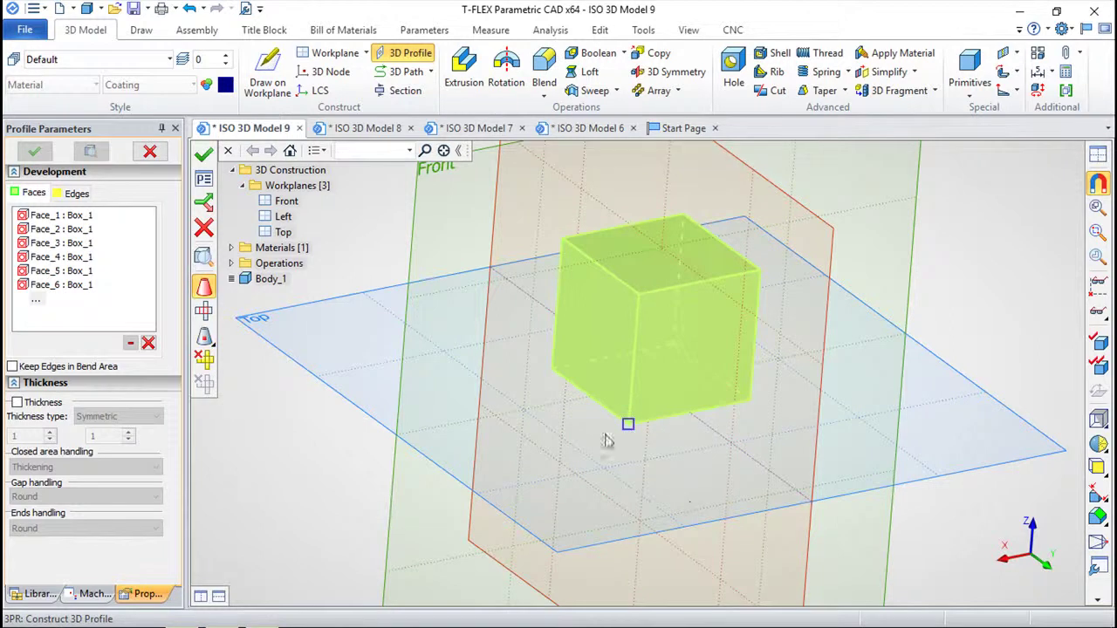
{"action": "left_click", "coordinate": [203, 153]}
{"action": "right_click_drag", "start_coordinate": [602, 476], "coordinate": [948, 374]}
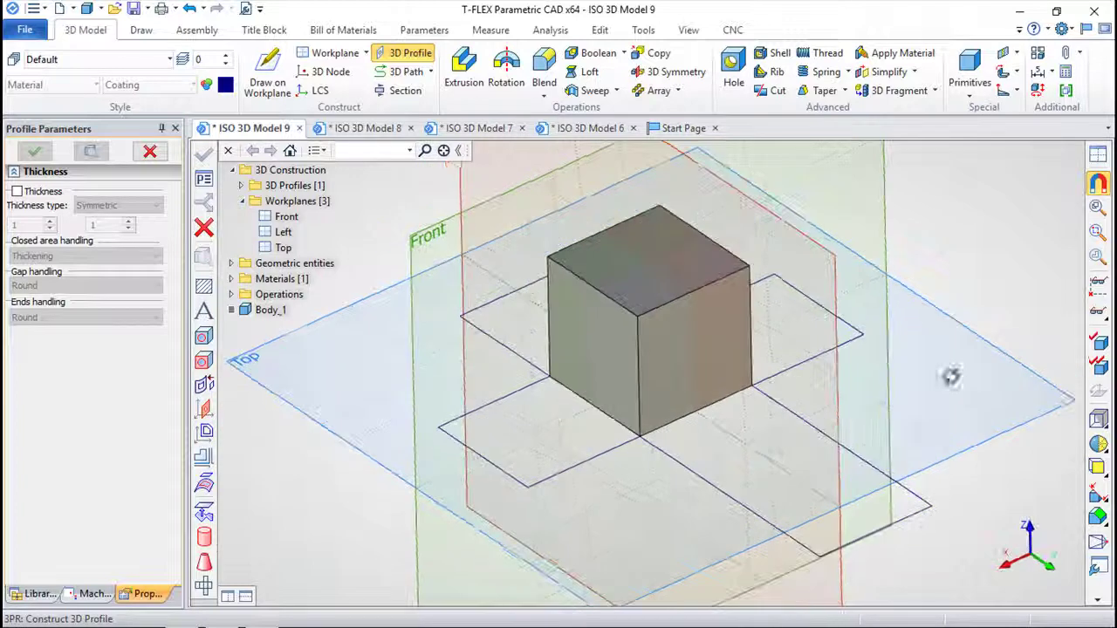
Preview extruding the unfolded box profile downward by 99, and discard the extrusion
{"action": "left_click", "coordinate": [464, 69]}
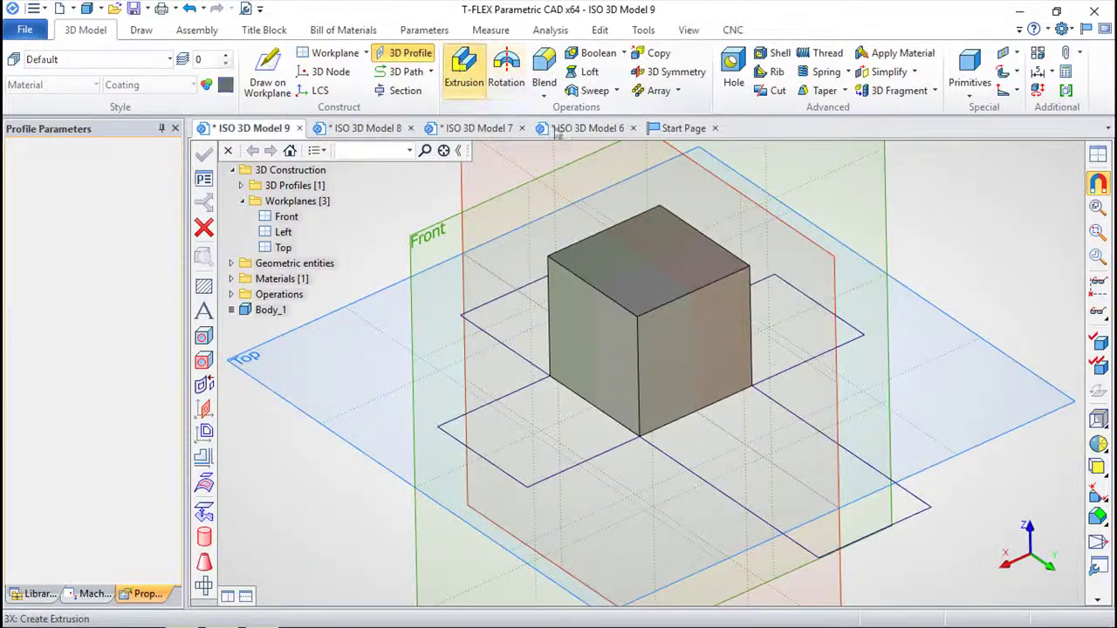
{"action": "left_click", "coordinate": [797, 422]}
{"action": "left_click_drag", "start_coordinate": [683, 419], "coordinate": [709, 502]}
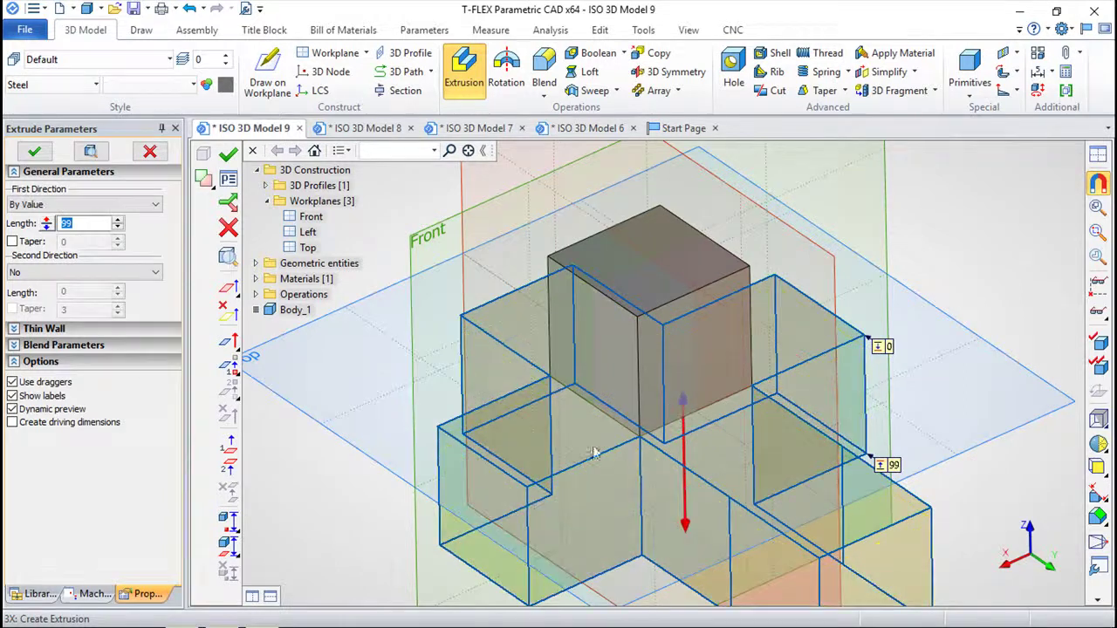
{"action": "key", "text": "Escape"}
{"action": "key", "text": "Escape"}
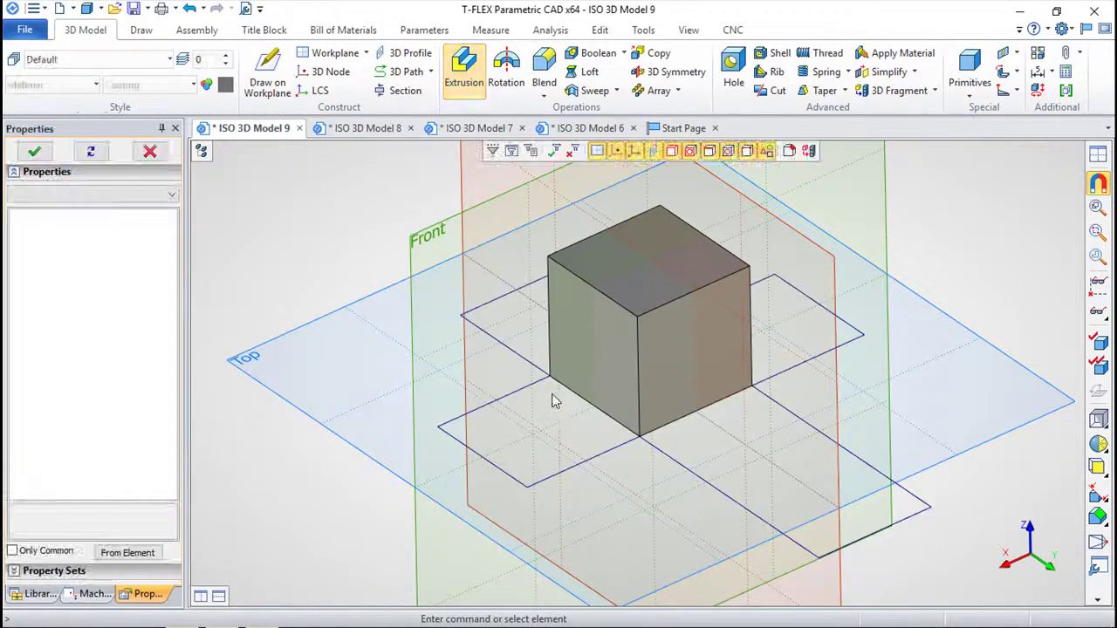